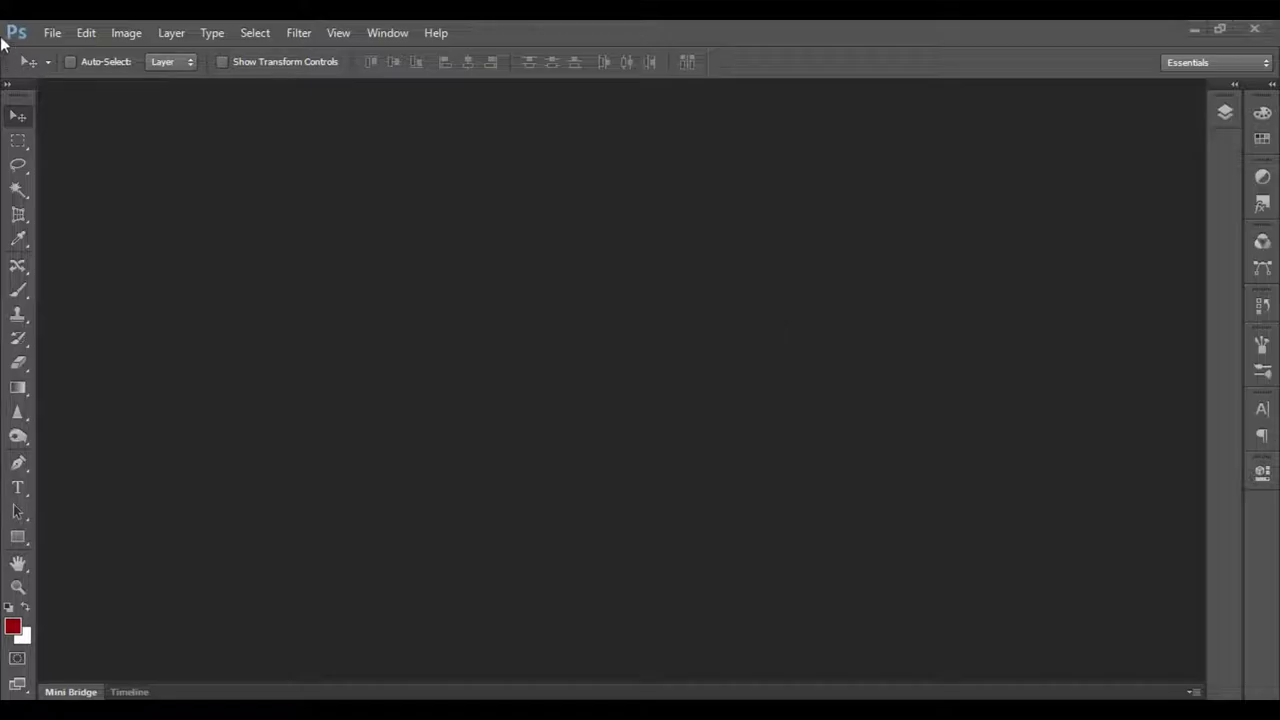
Open the File menu in the empty Photoshop workspace.
click(52, 32)
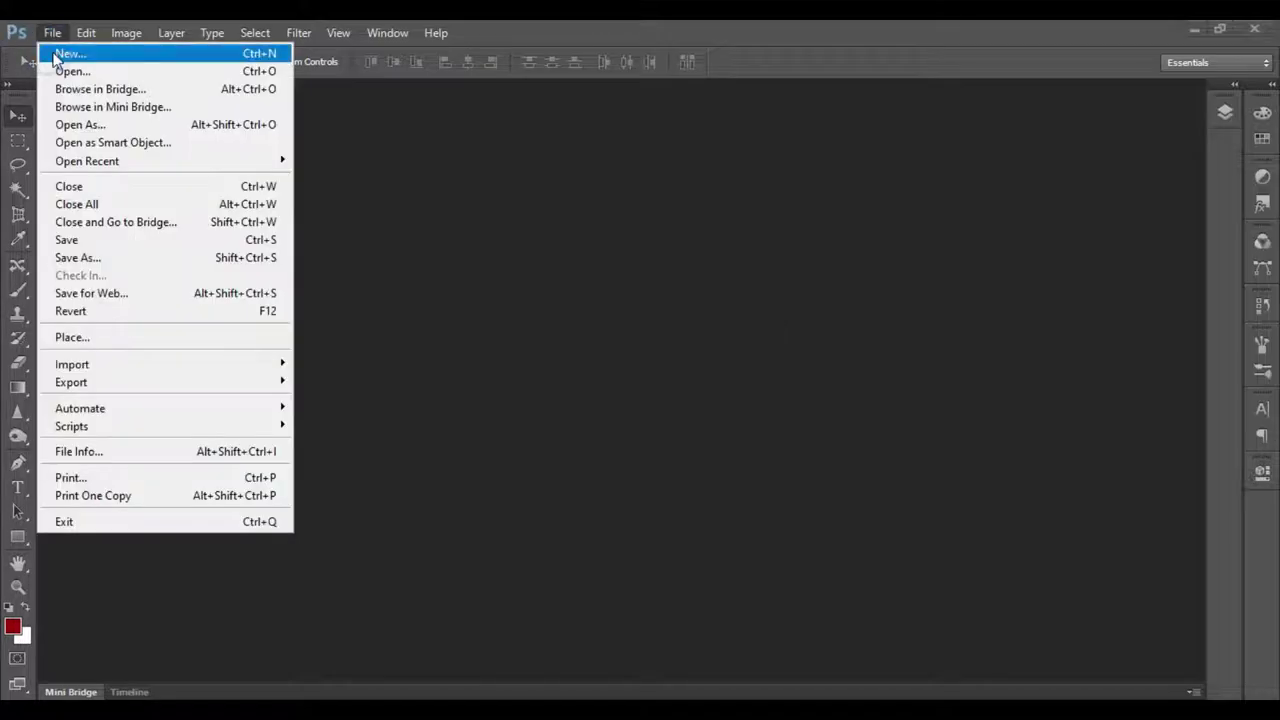
Create a white 1430×1920 px, 72 ppi document and paste the denim texture into it.
click(57, 51)
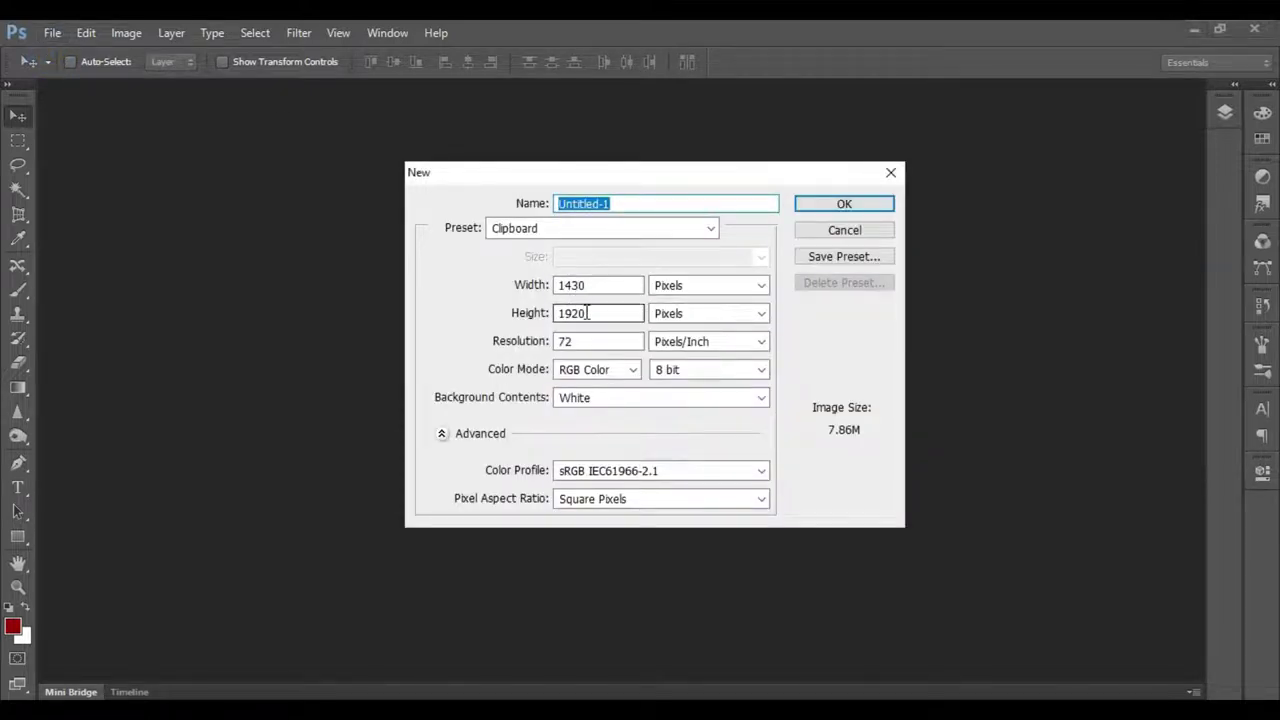
click(840, 205)
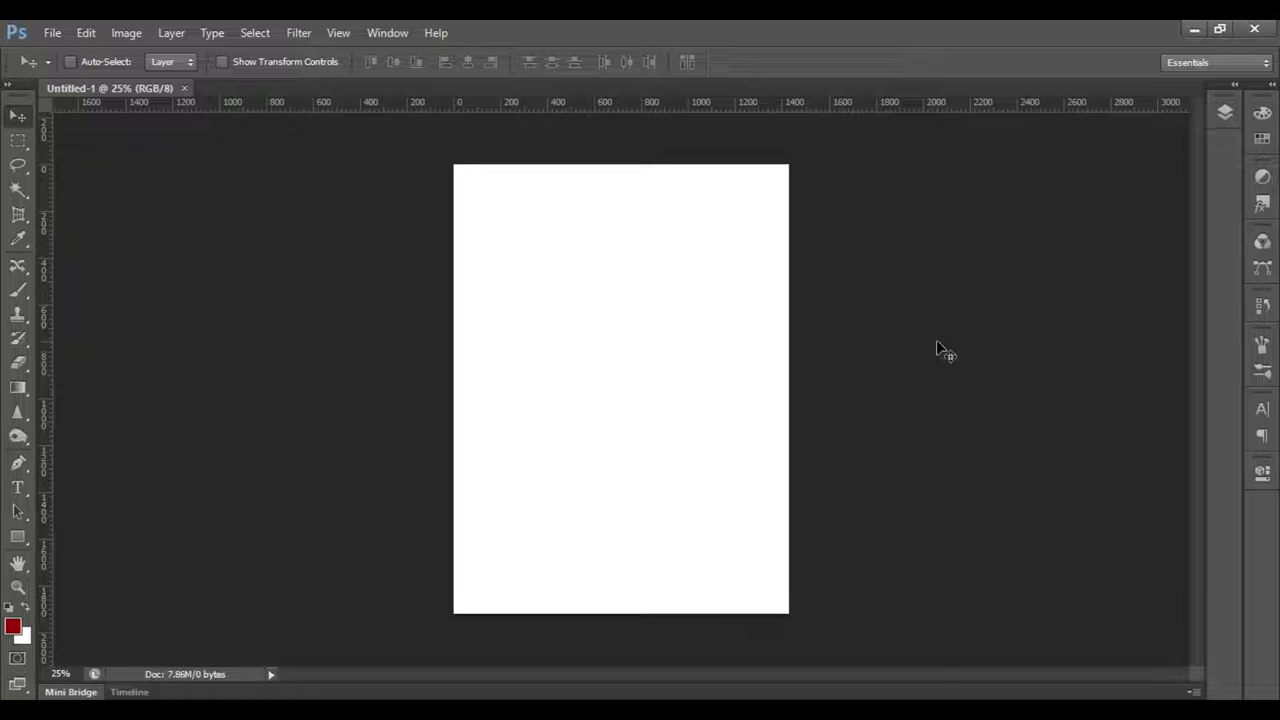
key(ctrl+v)
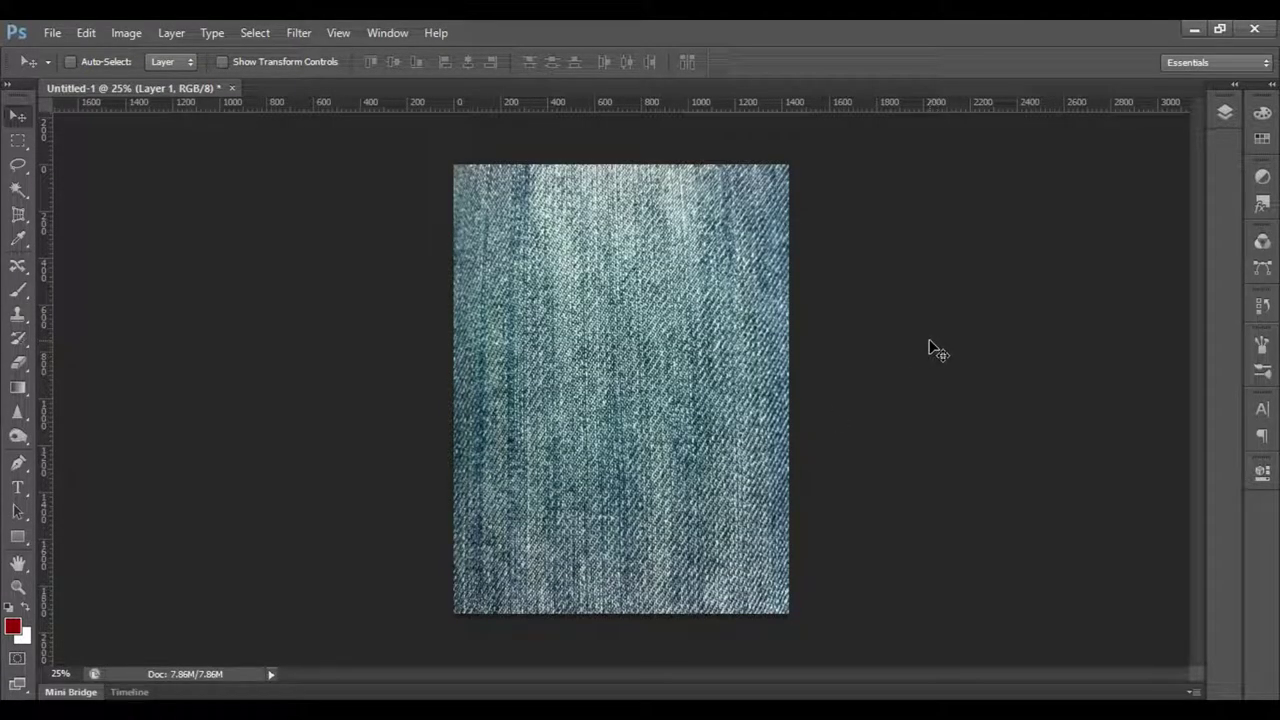
Duplicate the denim layer and hide the copy.
key(F7)
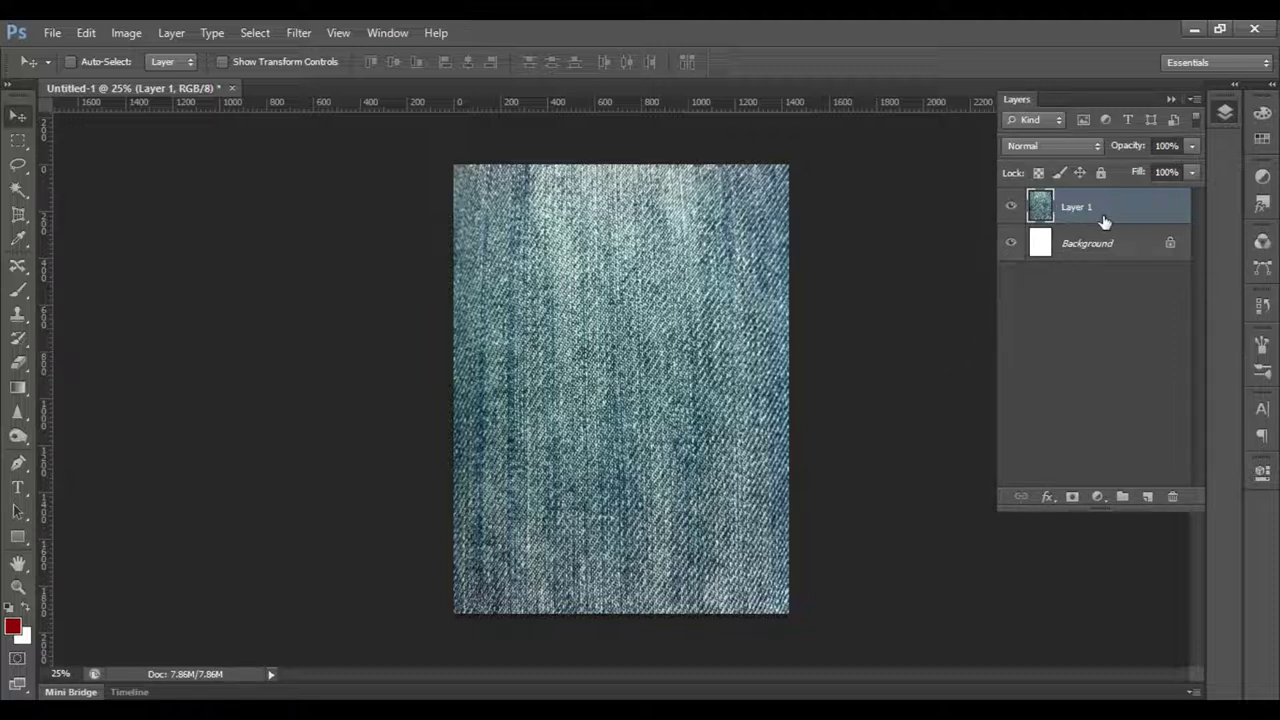
key(ctrl+j)
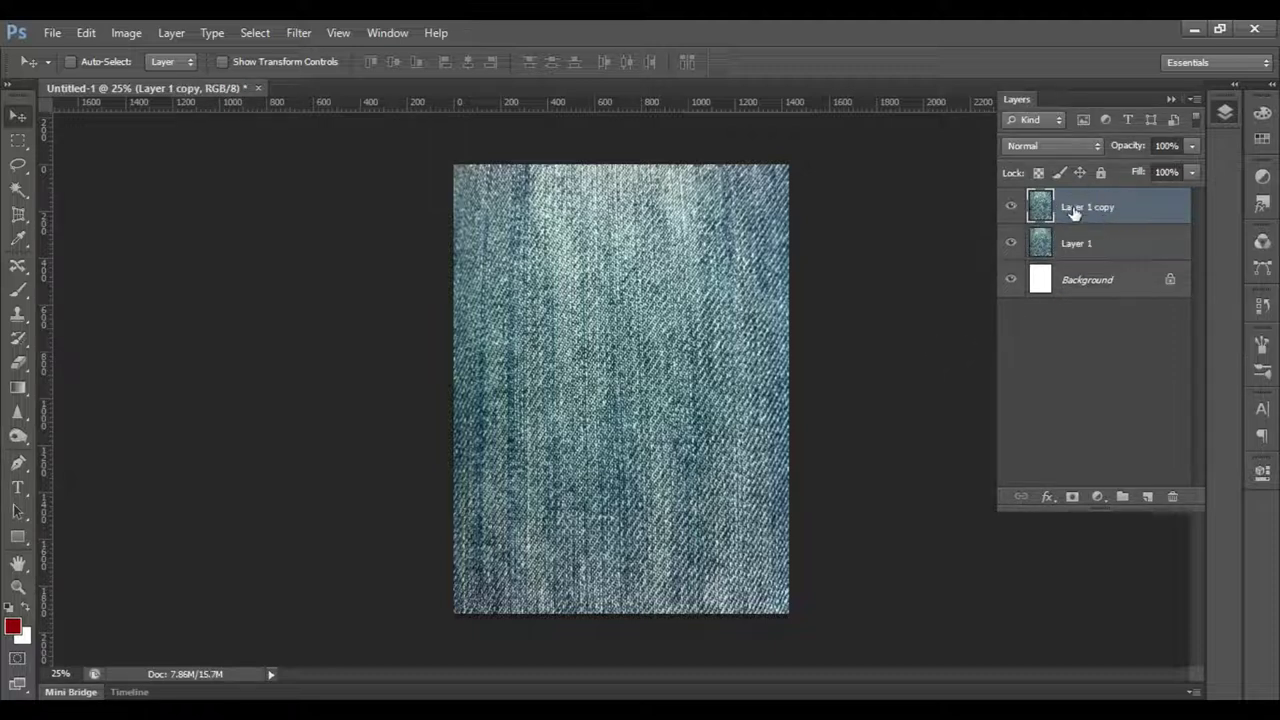
click(1011, 207)
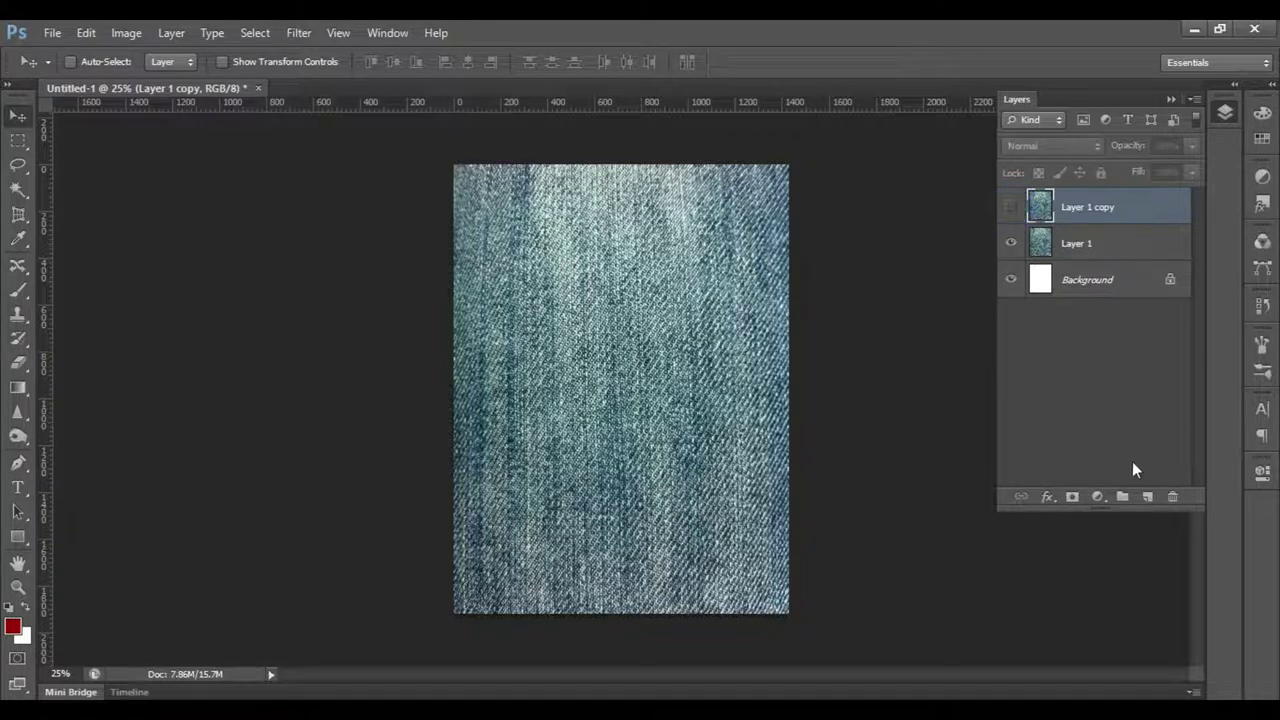
drag(1136, 512, 1136, 664)
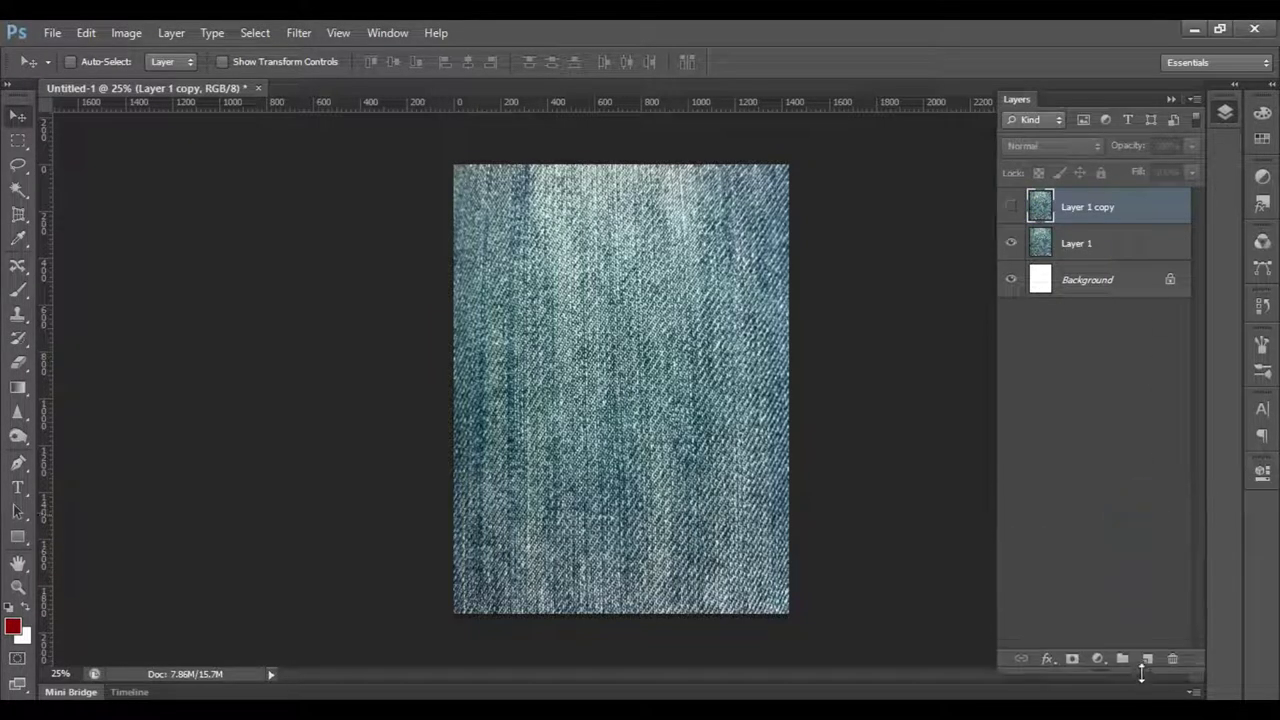
Rename Layer 1 to JEANS and the hidden copy to POCKET, then select JEANS.
click(1078, 250)
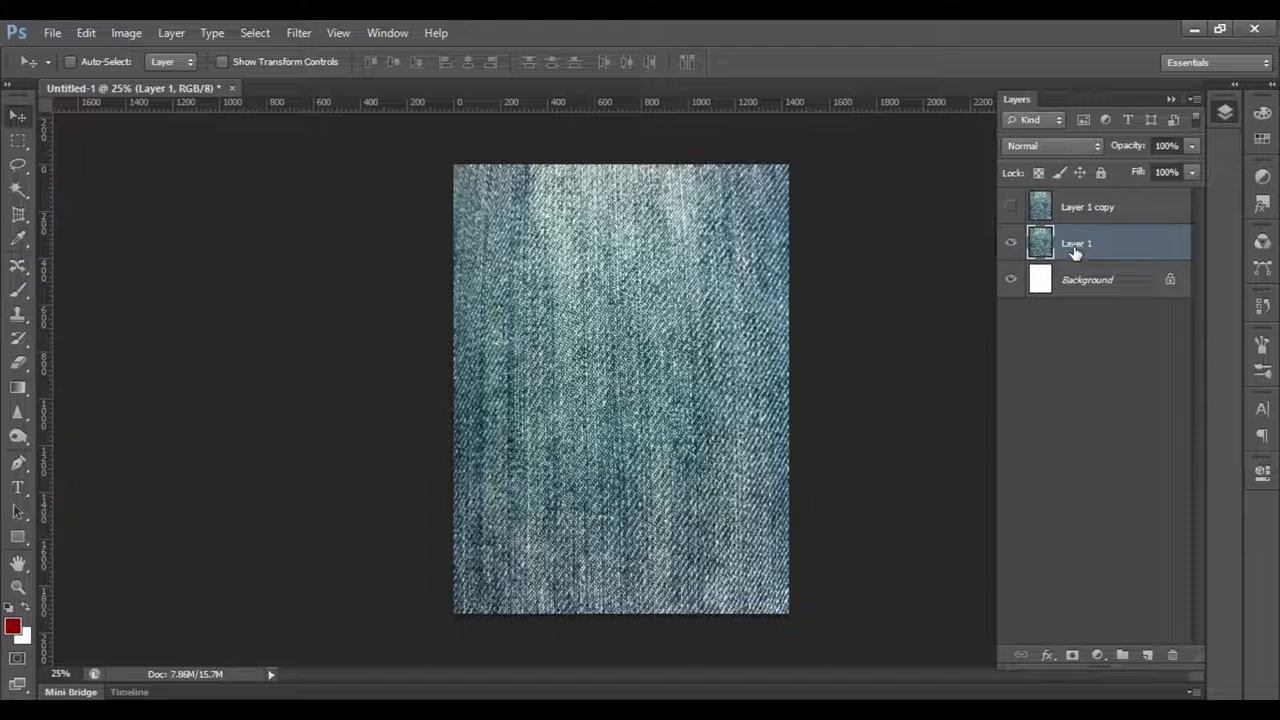
double_click(1076, 246)
key(BackSpace)
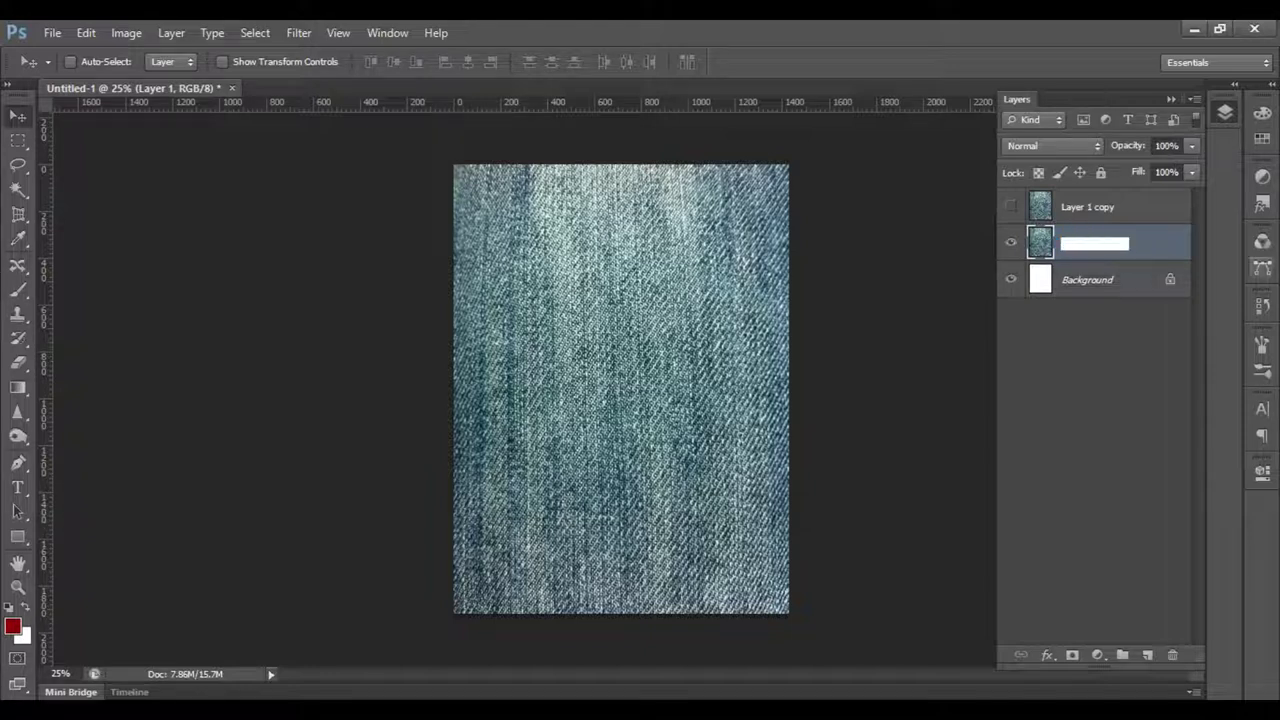
text(JEANS)
key(Return)
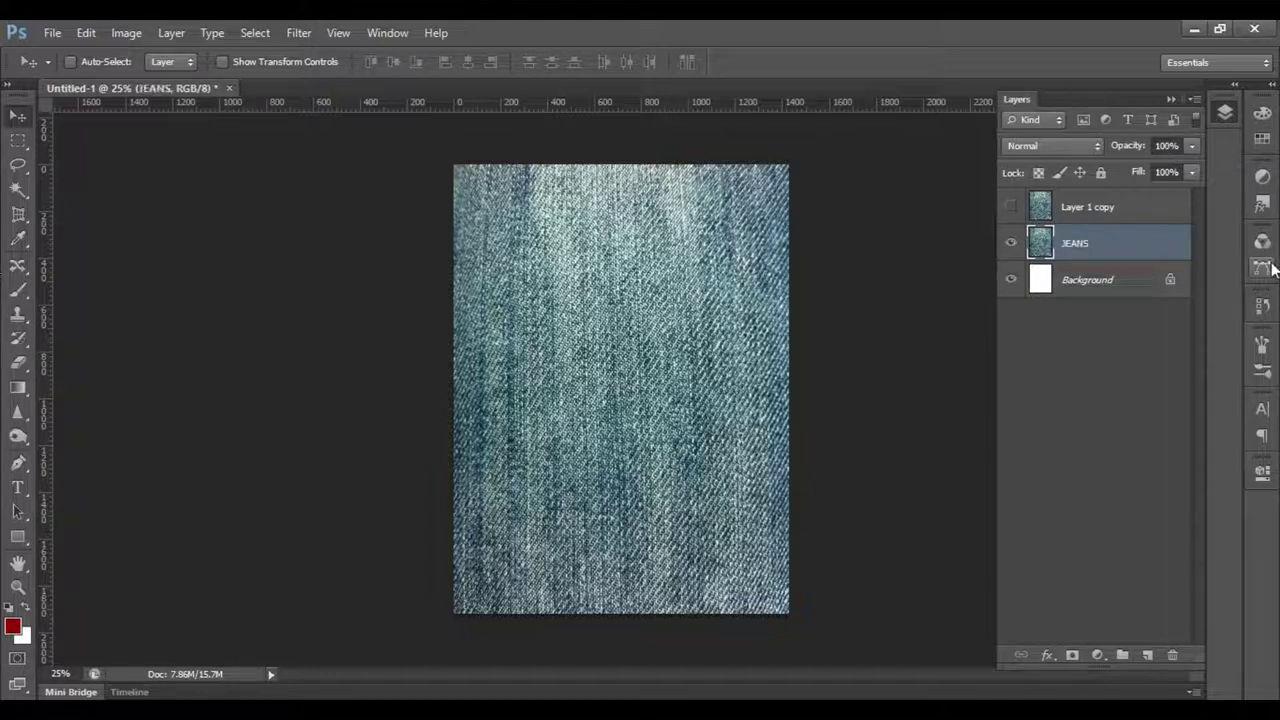
double_click(1086, 207)
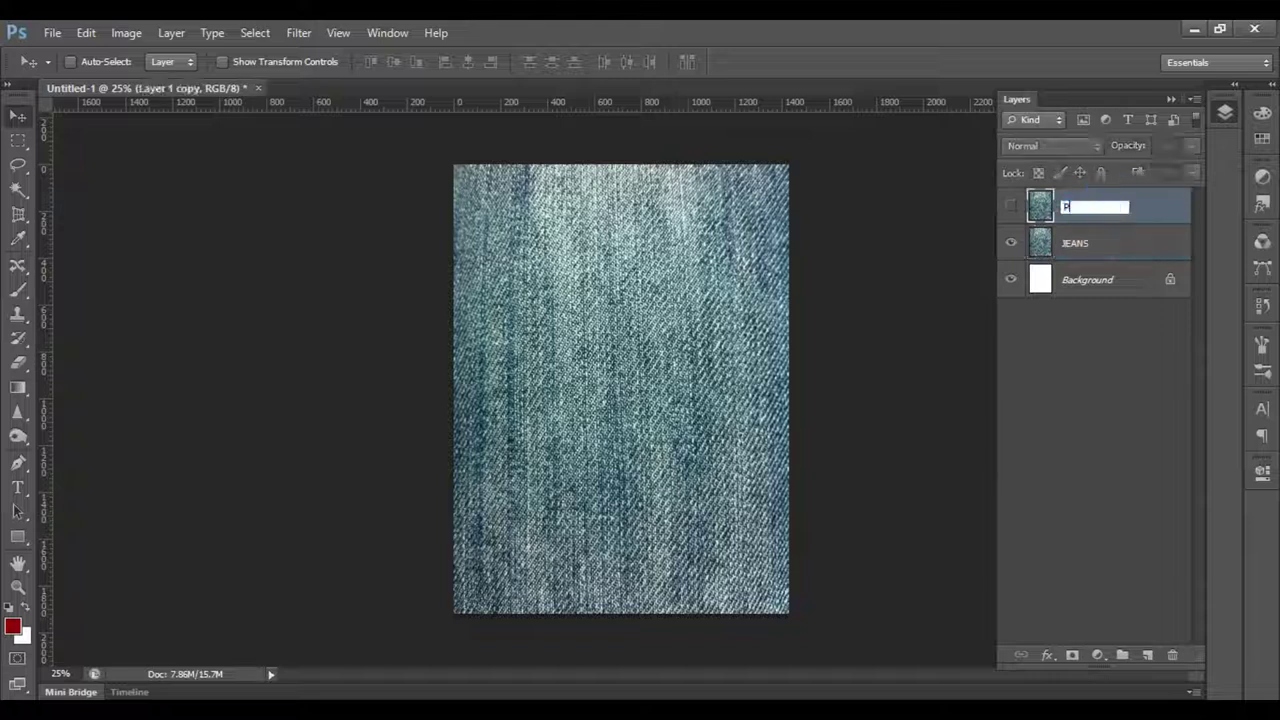
text(POCKET)
key(Return)
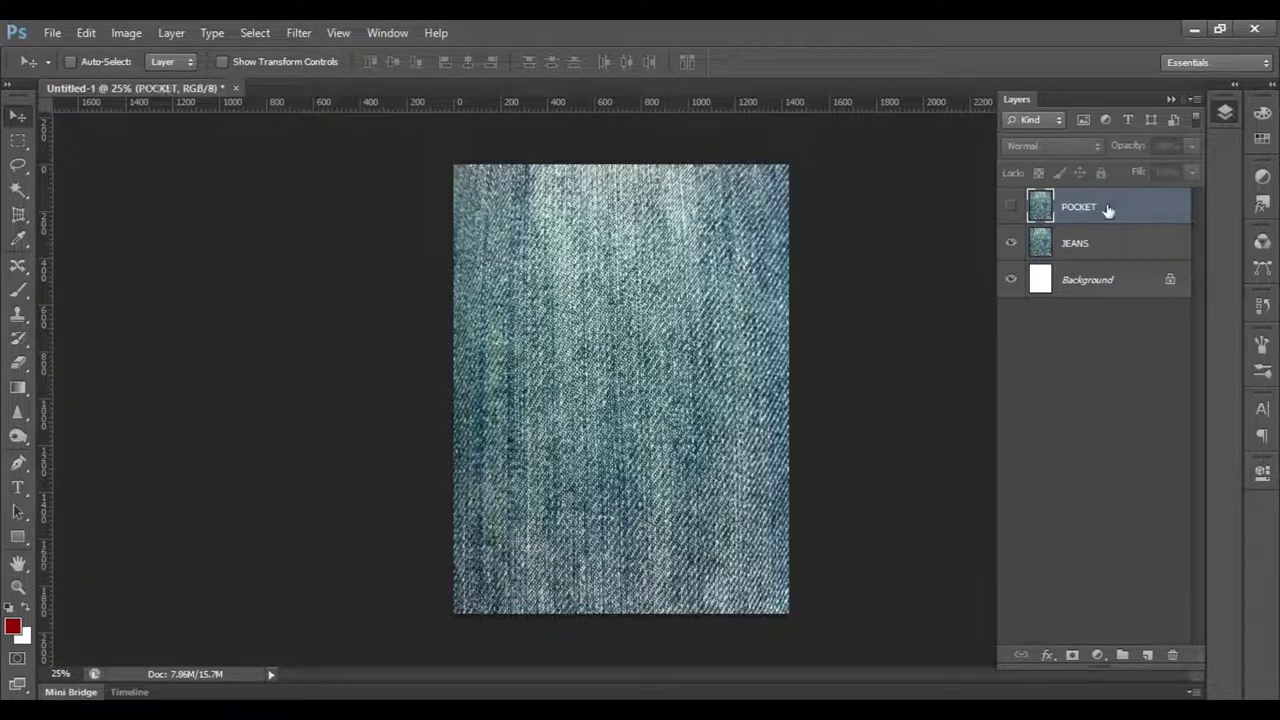
click(1062, 246)
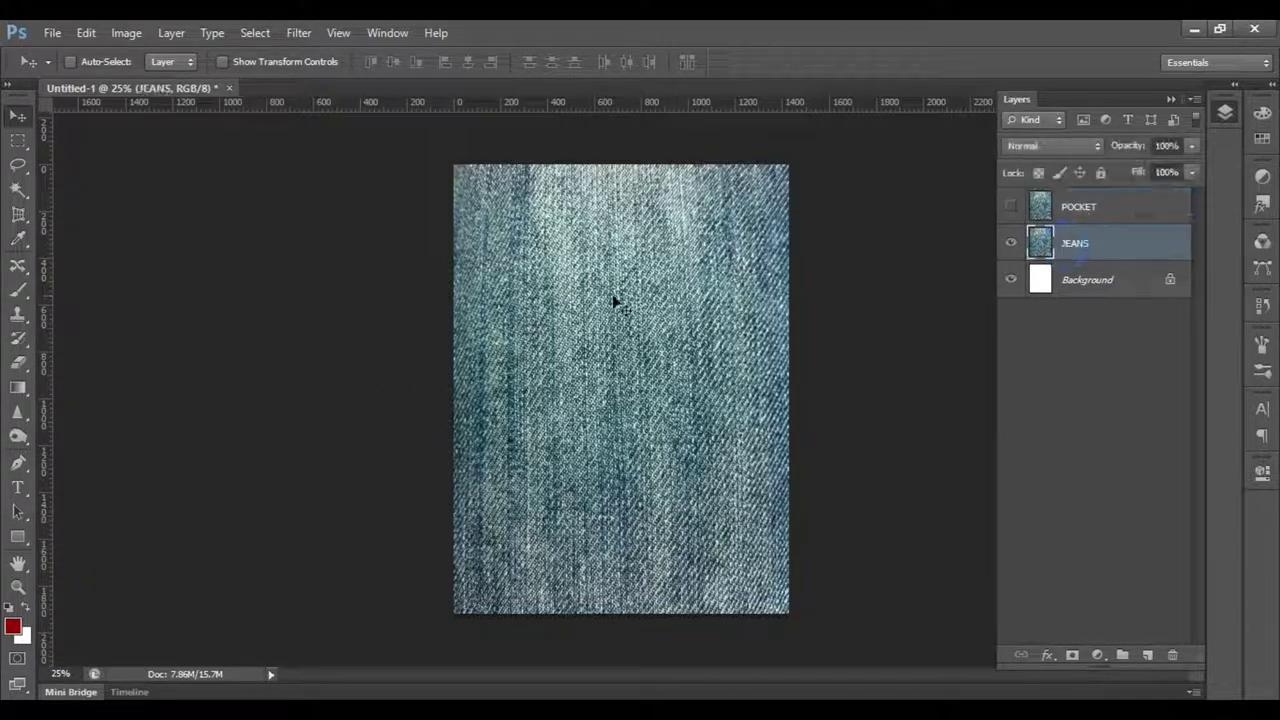
click(337, 33)
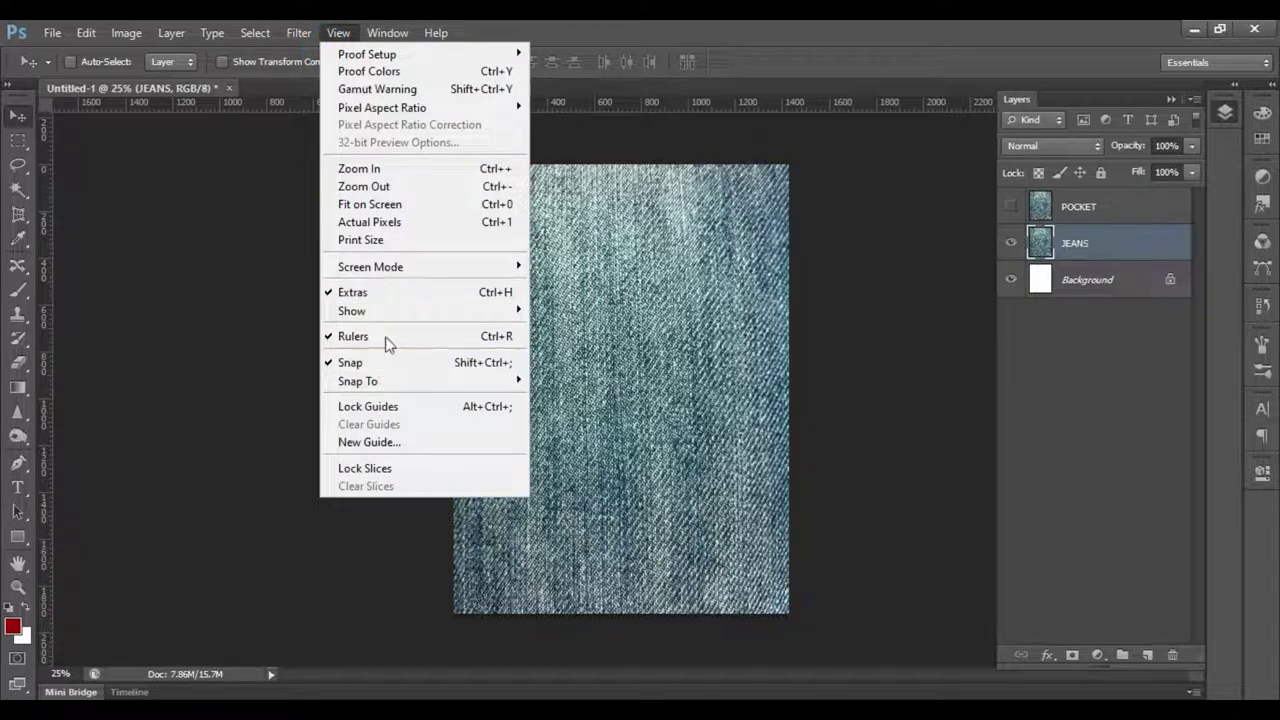
Place vertical and horizontal guides crossing at the canvas centre and start a rectangle there.
click(338, 30)
drag(47, 251, 621, 291)
drag(681, 103, 695, 388)
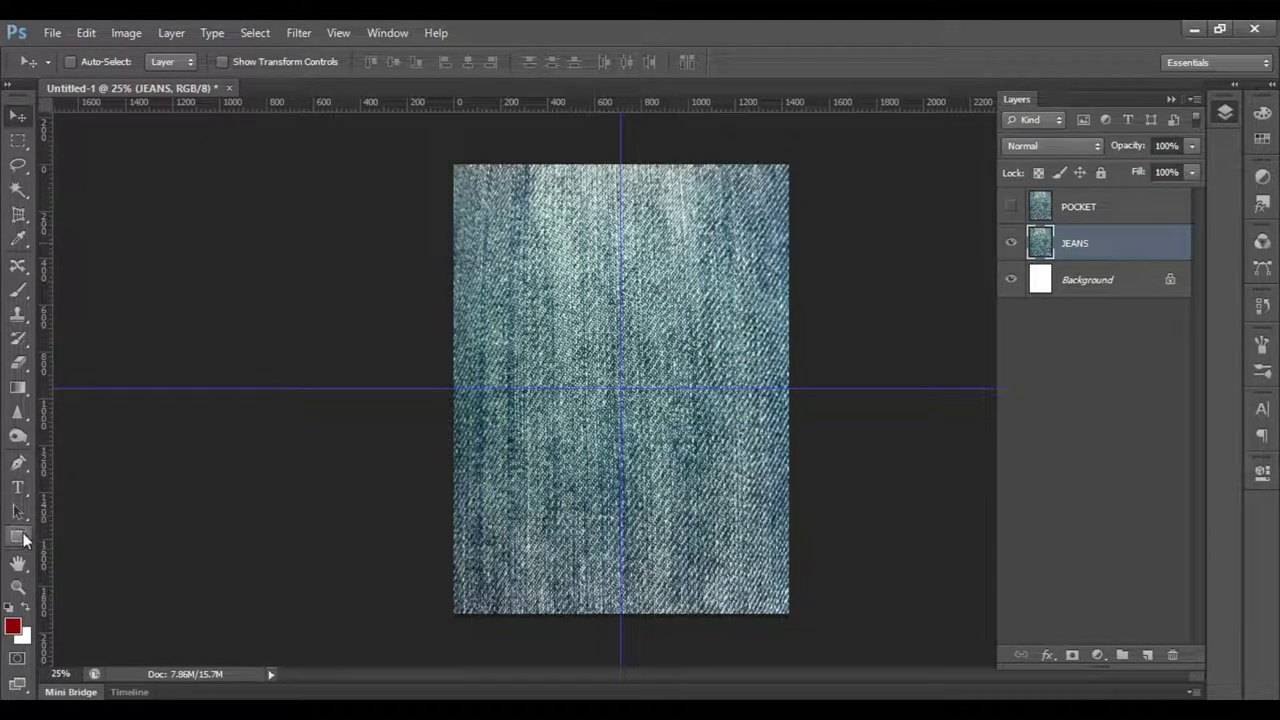
click(20, 537)
drag(545, 225, 681, 333)
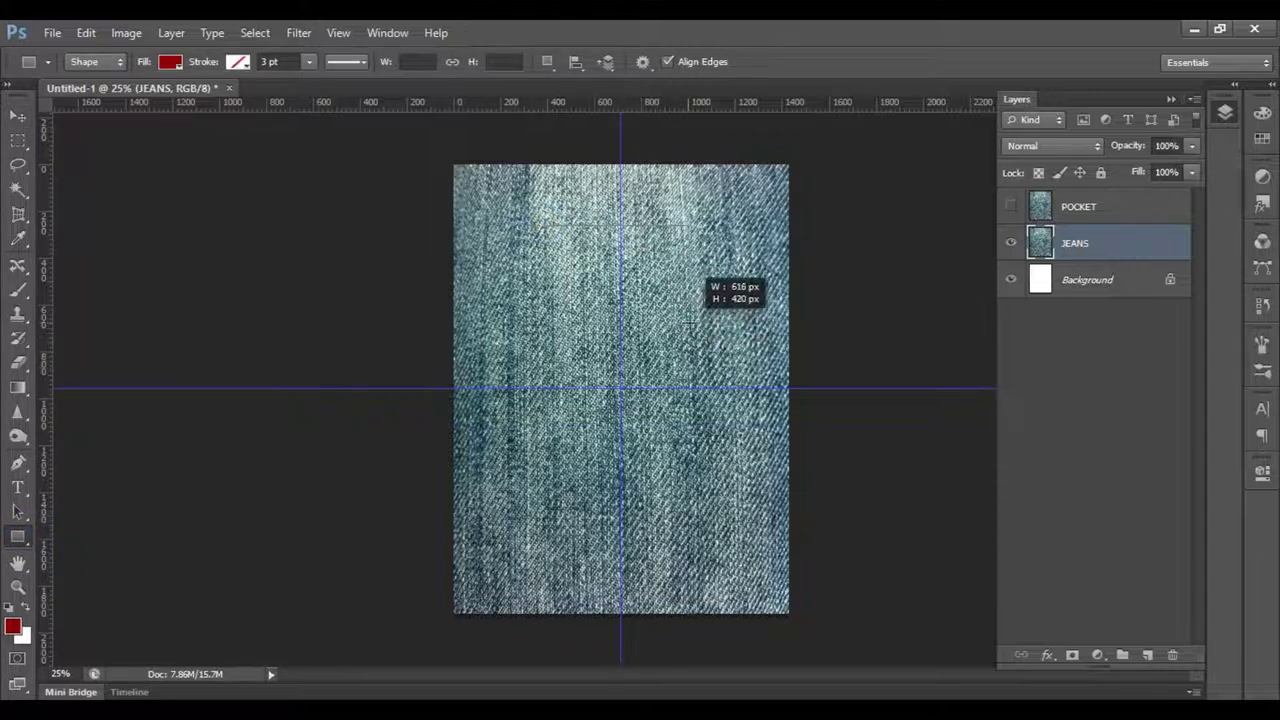
Finish the red 624×440 px rectangle, centre it on the vertical guide, and zoom in.
drag(681, 333, 692, 328)
click(17, 116)
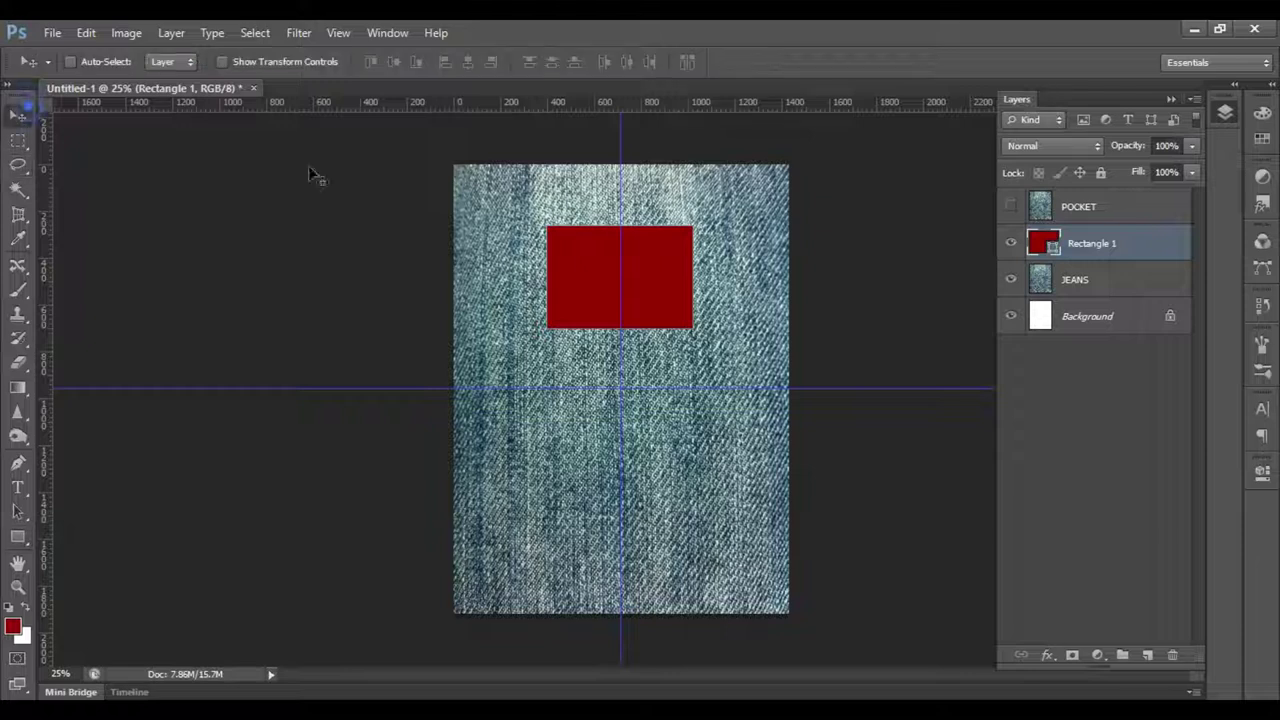
mouse_move(654, 286)
mouse_down()
mouse_move(657, 300)
mouse_move(634, 286)
mouse_move(660, 283)
mouse_move(648, 286)
mouse_up()
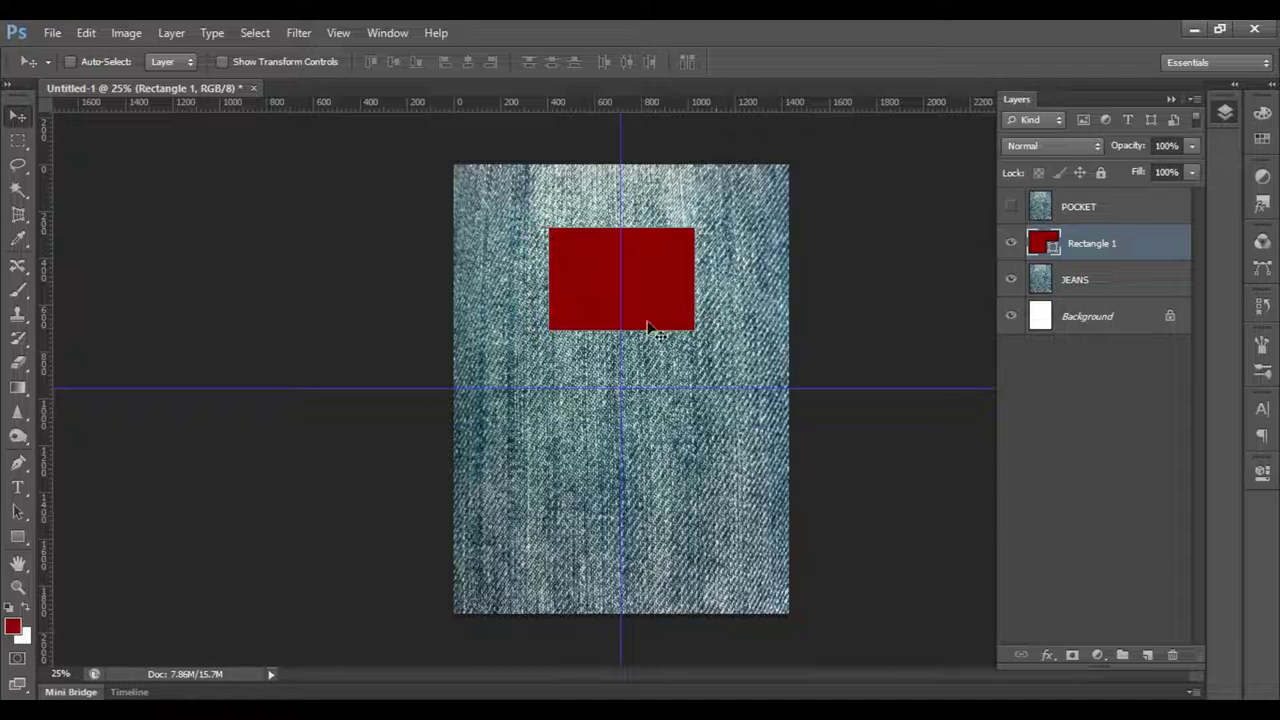
scroll(648, 328, up, 3)
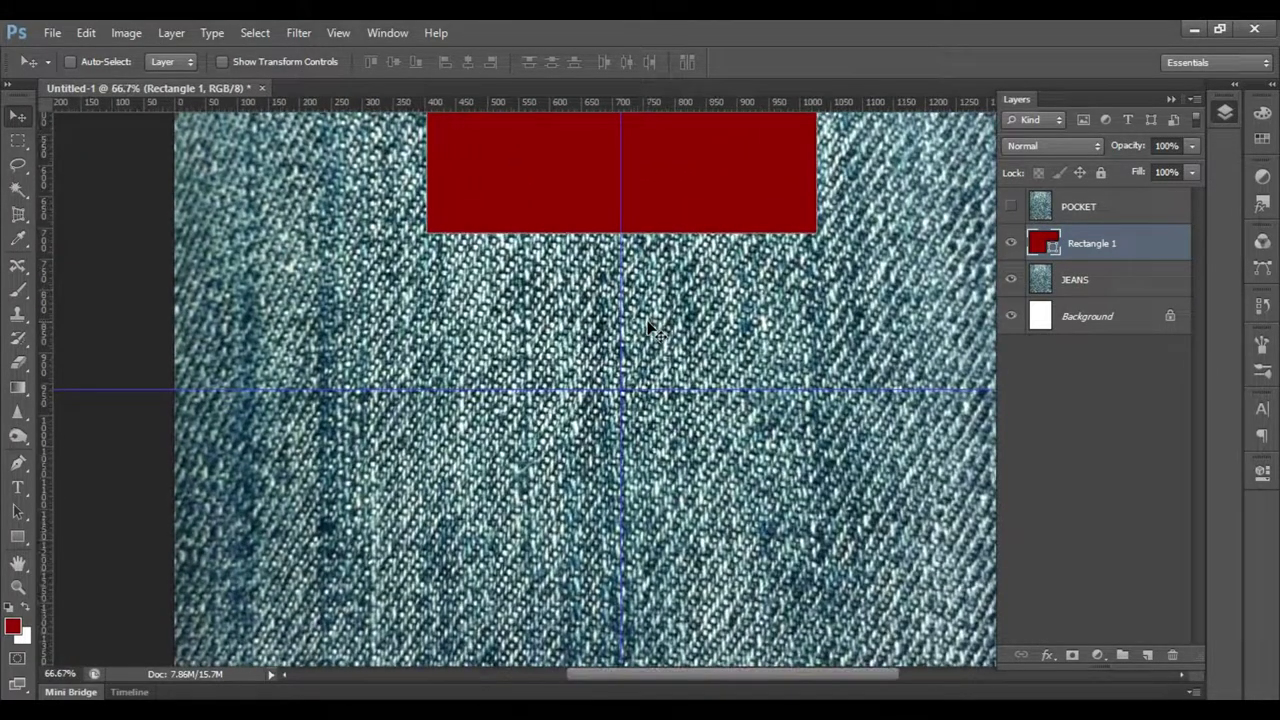
scroll(634, 322, up, 2)
scroll(634, 322, up, 1)
scroll(634, 322, up, 1)
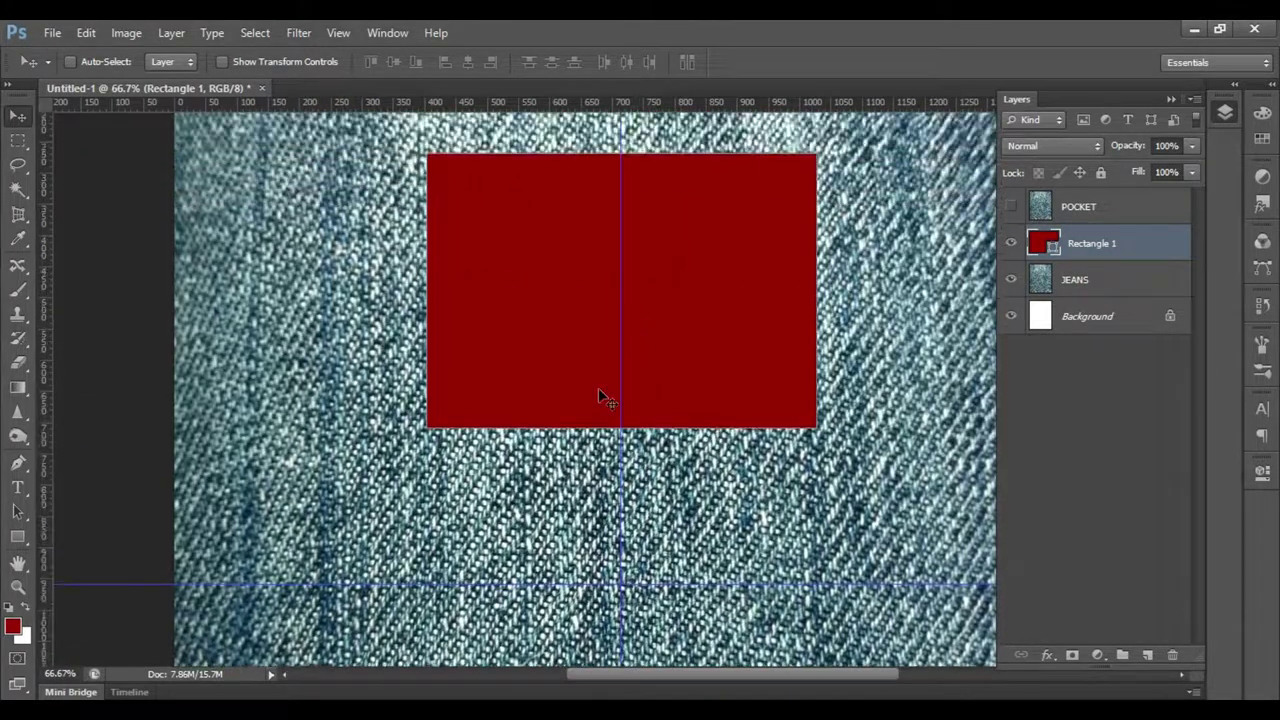
click(18, 512)
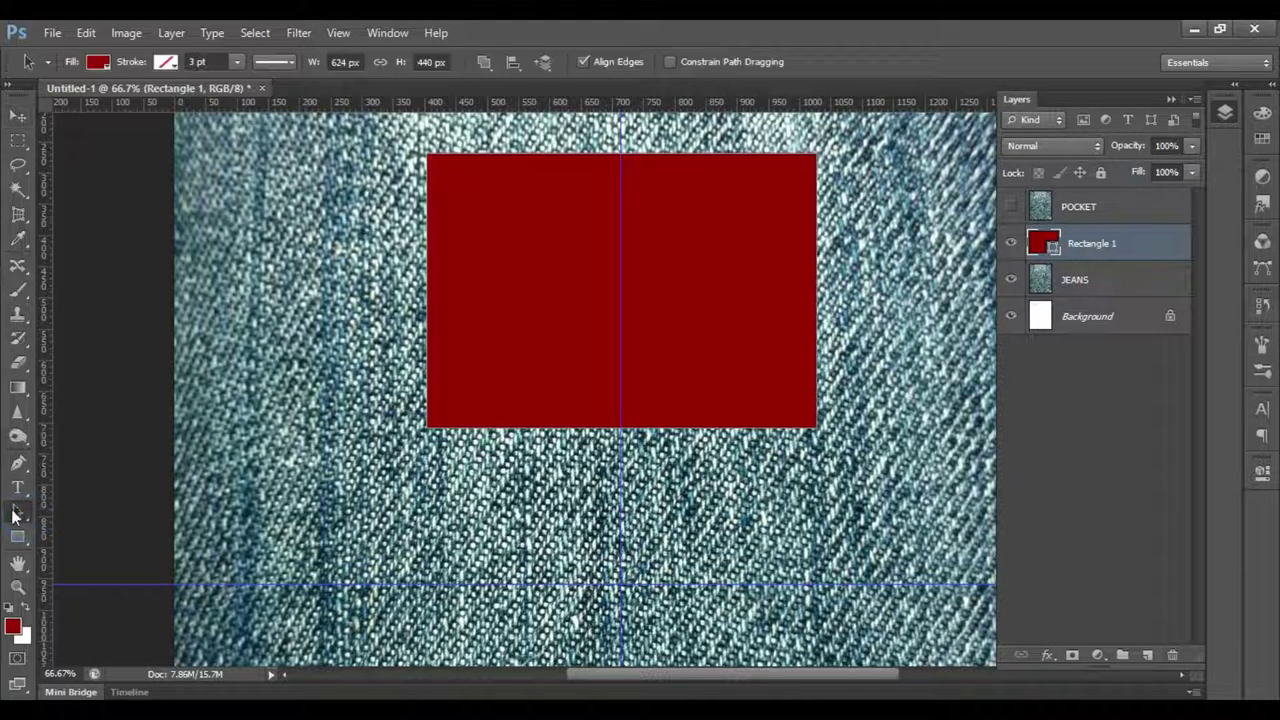
Add an anchor point at the middle of the rectangle's bottom edge.
right_click(14, 514)
click(115, 525)
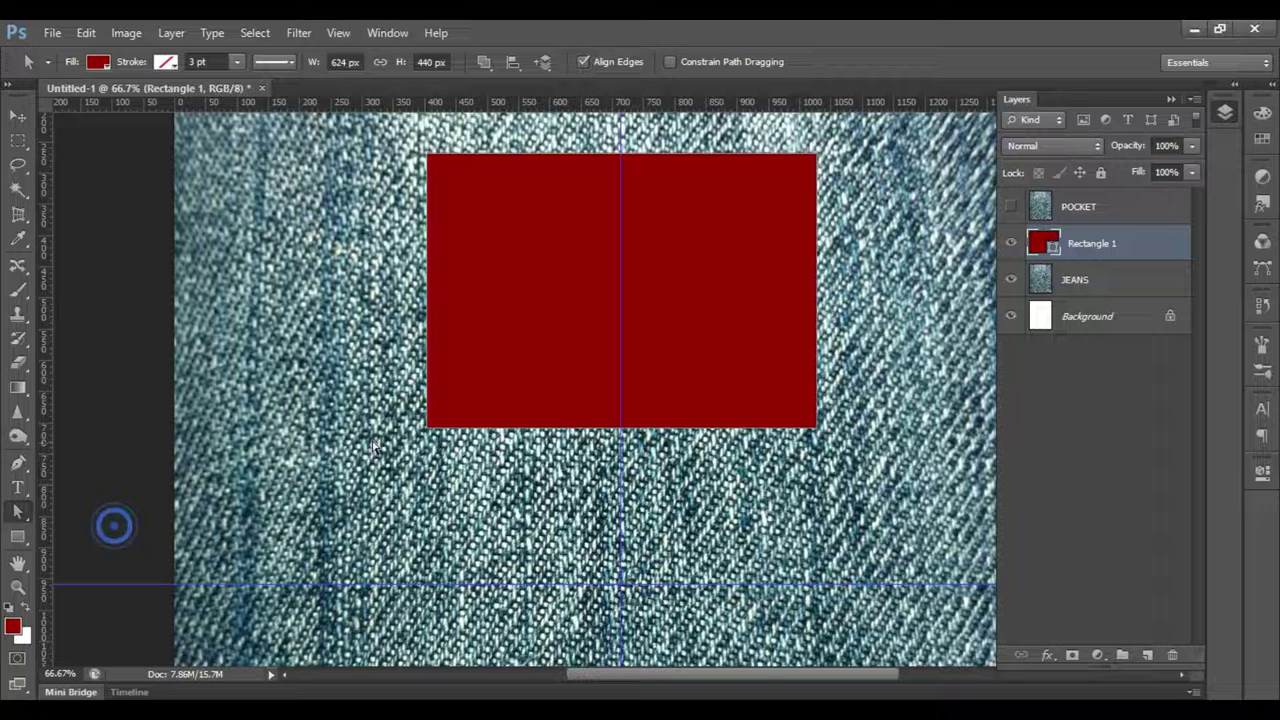
click(430, 428)
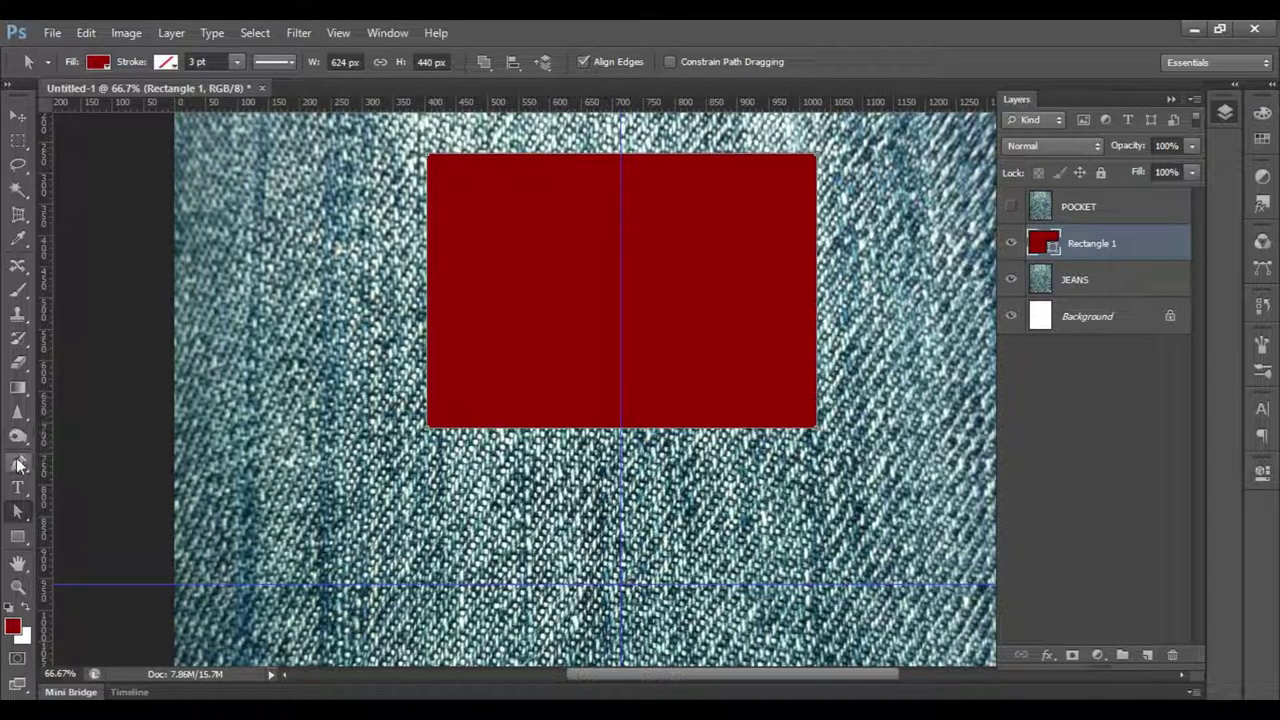
click(18, 463)
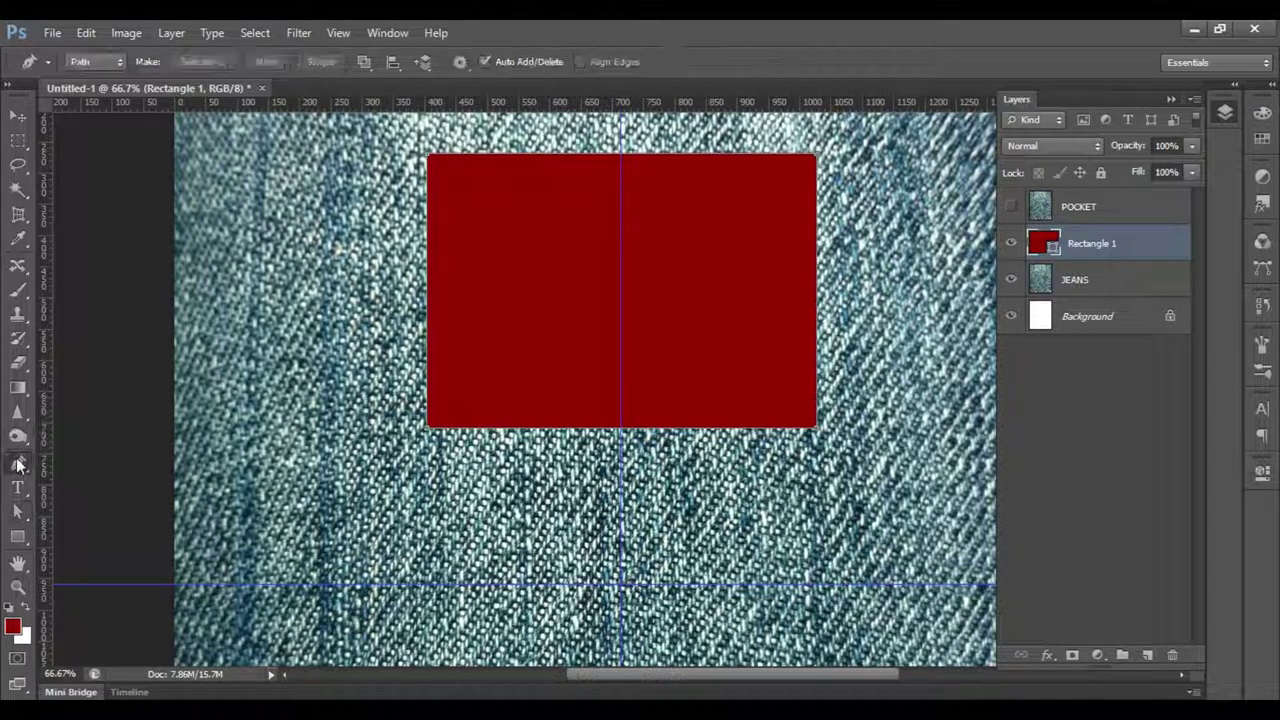
click(621, 428)
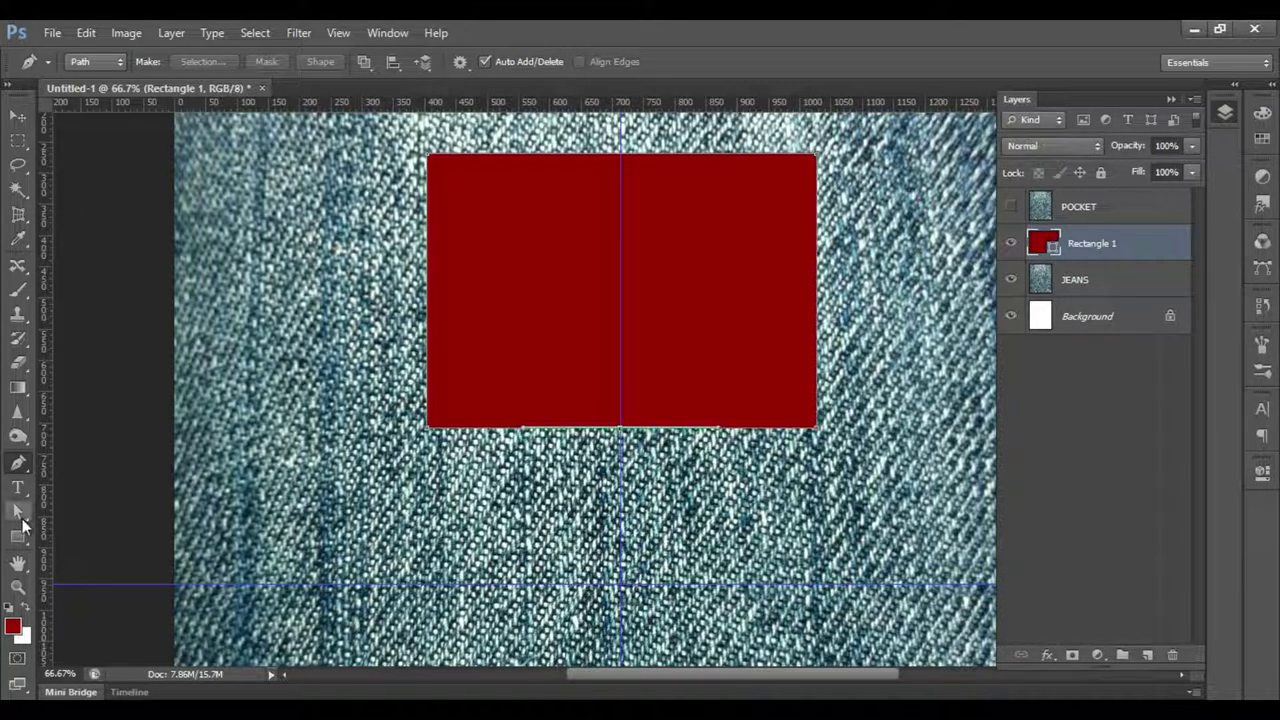
Nudge the new bottom anchor down so the shape becomes 570 px tall.
click(20, 514)
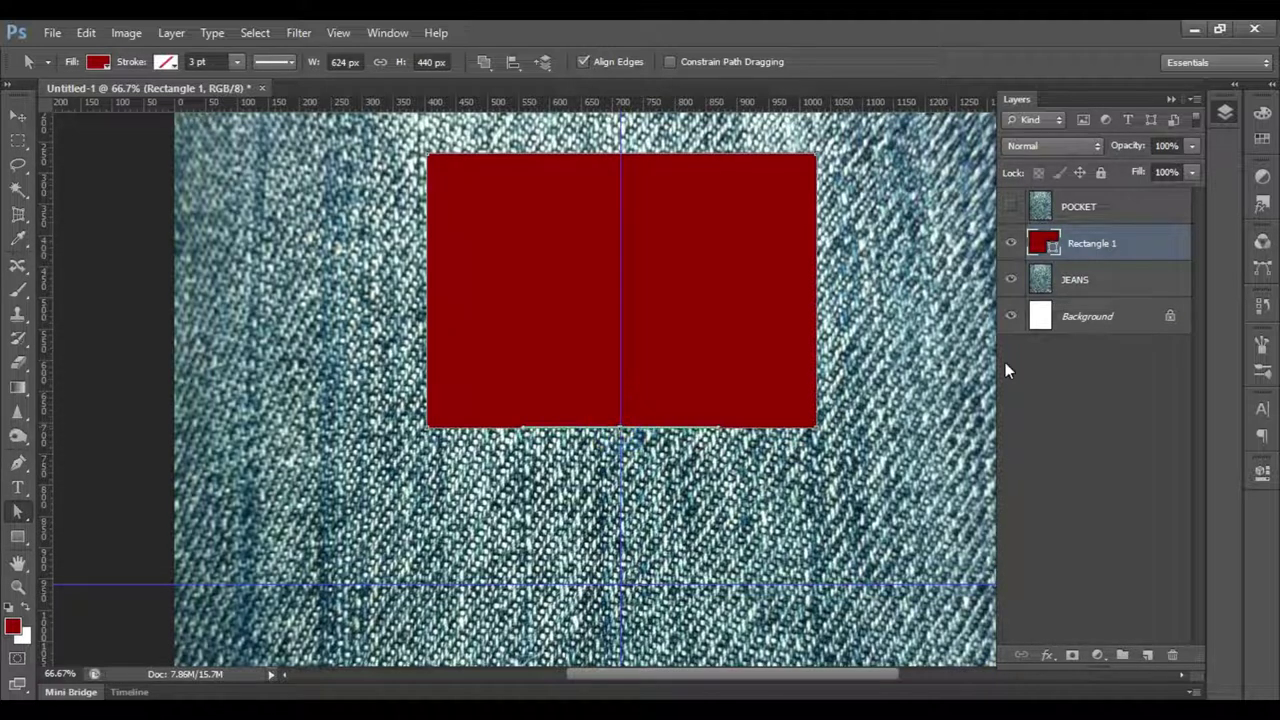
key(shift+Down)
key(shift+Down)
key(shift+Down)
key(shift+Down)
key(shift+Down)
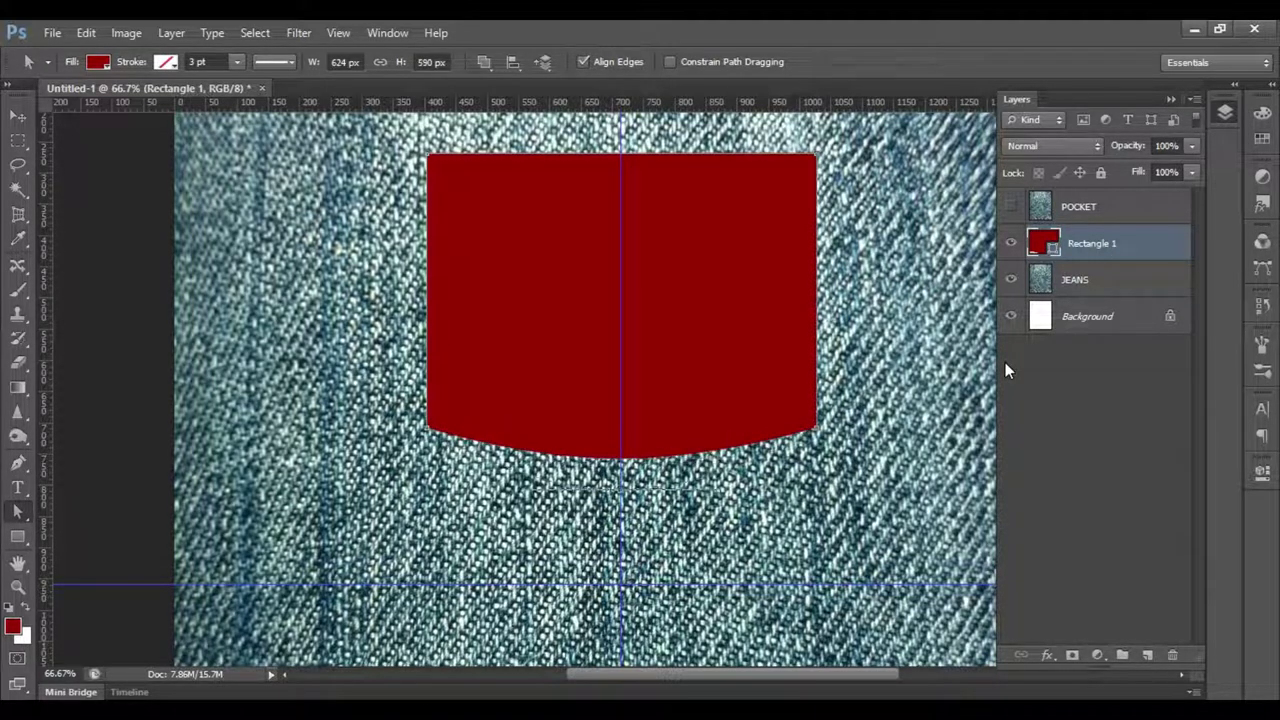
key(shift+Down)
key(shift+Down)
key(shift+Down)
key(shift+Up)
key(shift+Up)
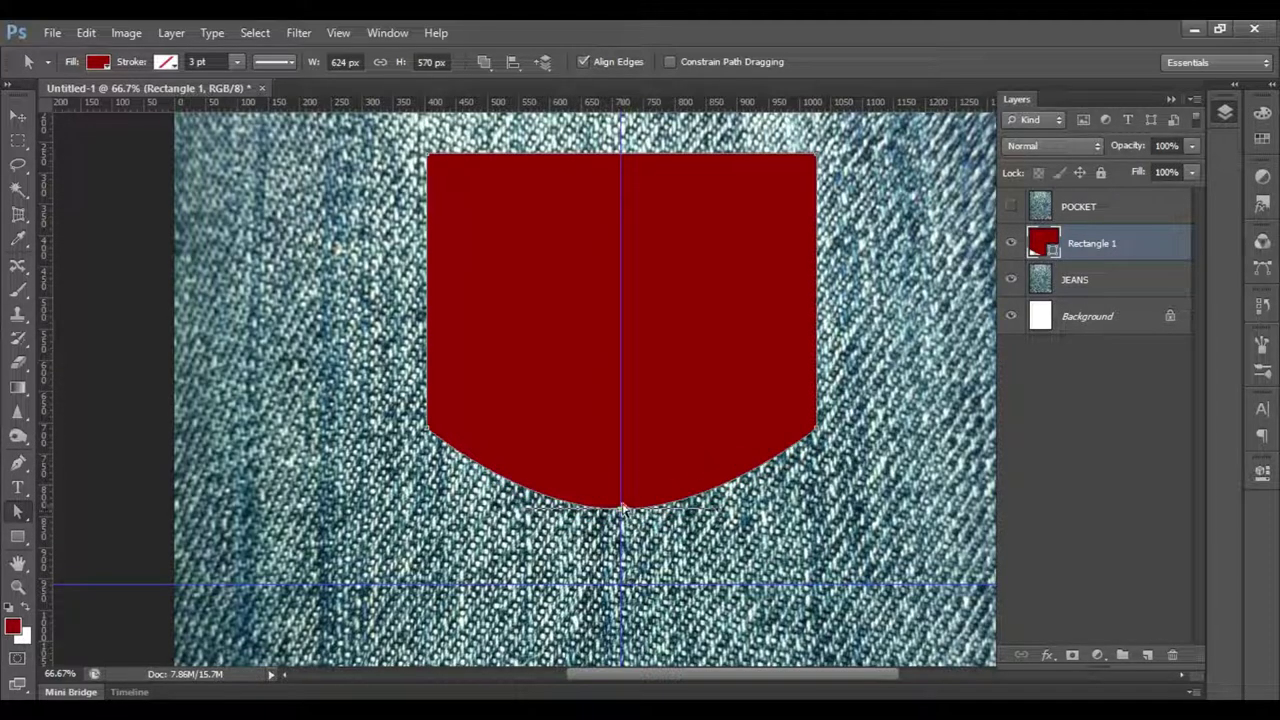
key(p)
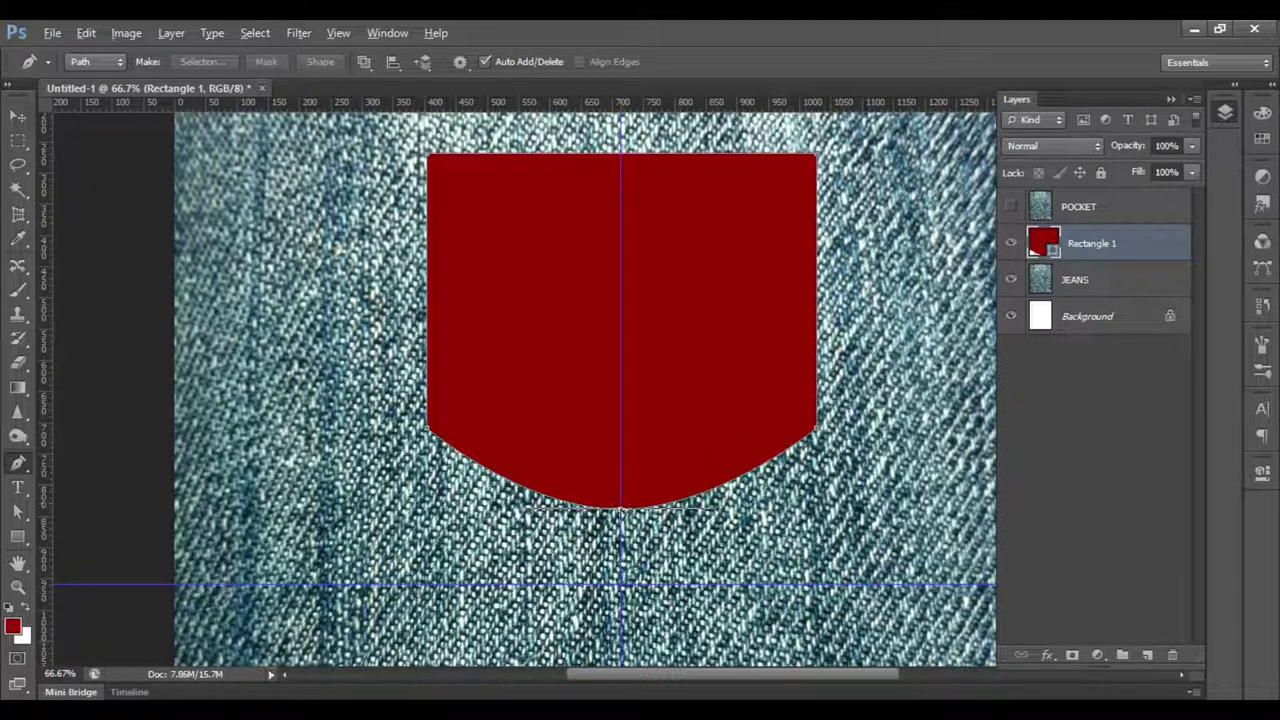
Turn the bottom point into a sharp corner and lower it further.
alt+click(621, 508)
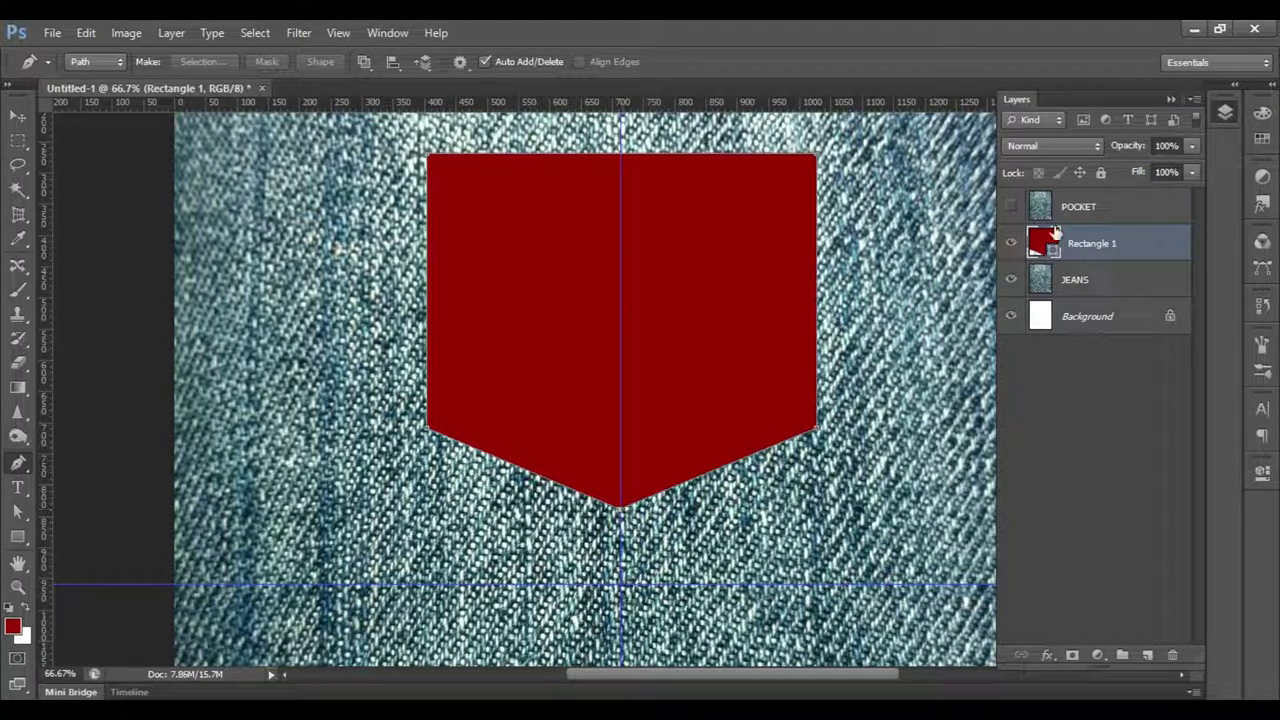
key(a)
key(shift+Down)
key(shift+Down)
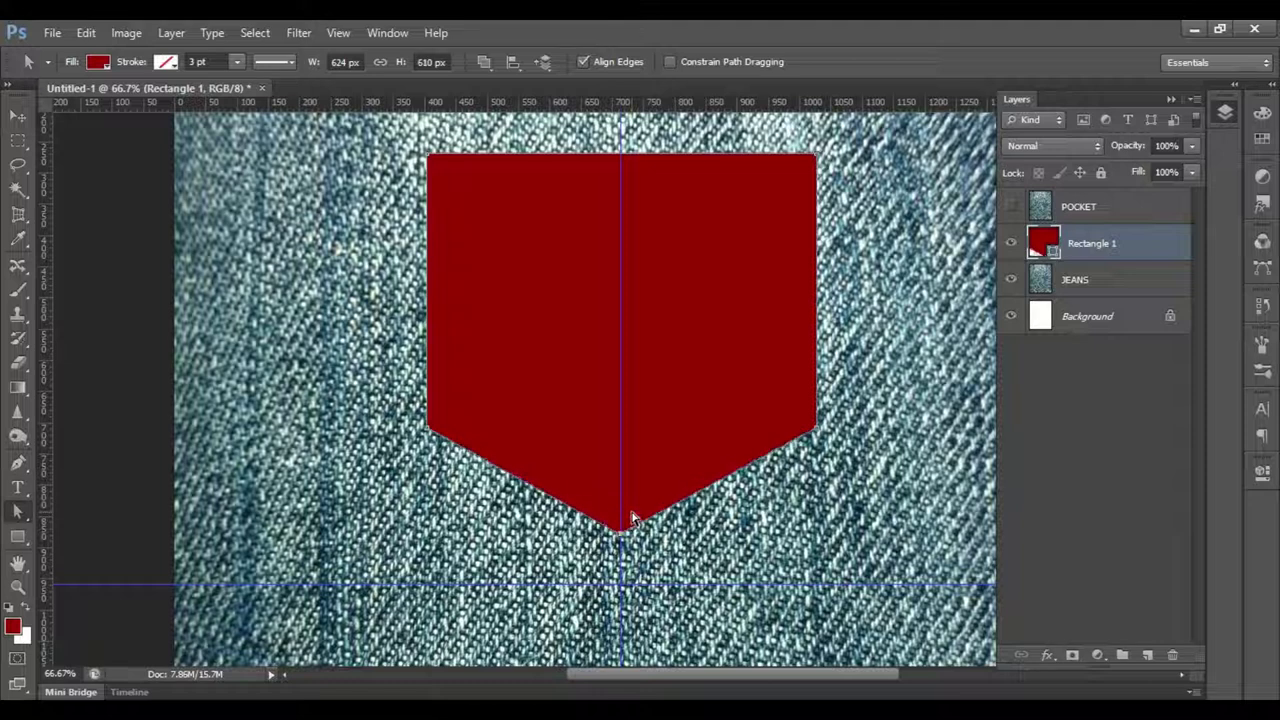
key(shift+Down)
key(shift+Down)
key(shift+Down)
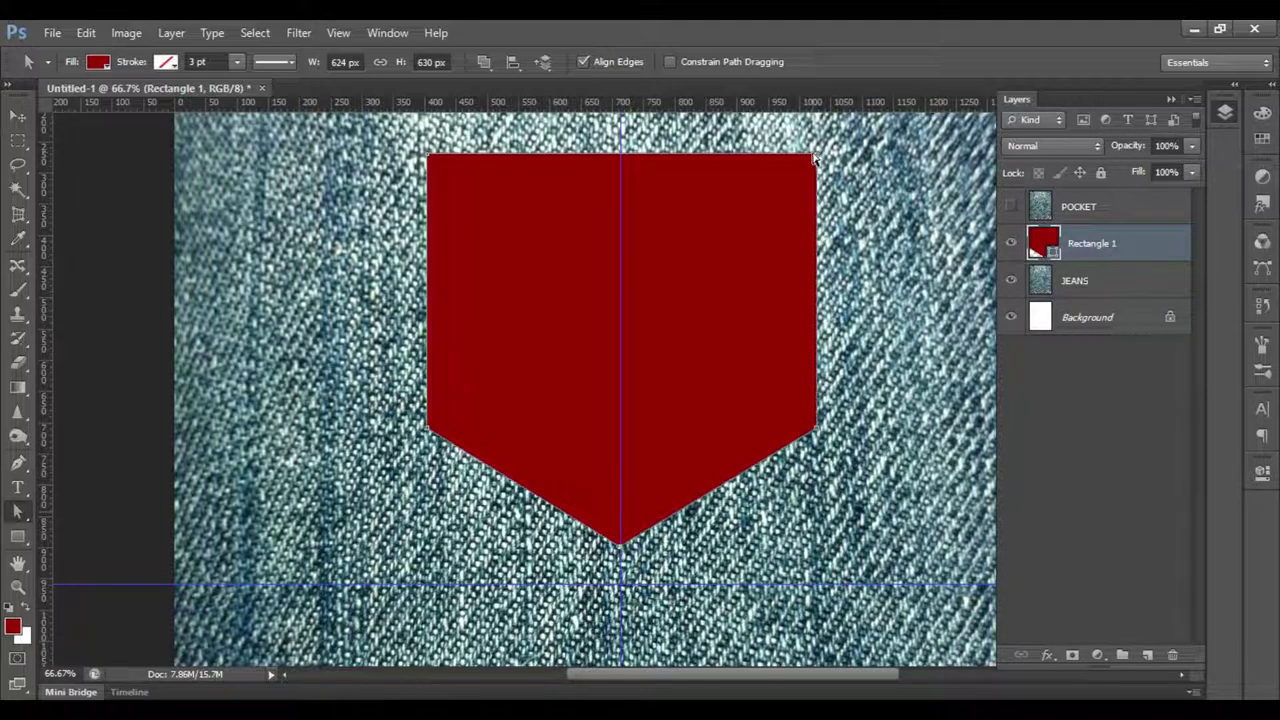
Widen the pocket to 684 px by pushing its top corners outward.
click(815, 155)
key(shift+Right)
key(shift+Right)
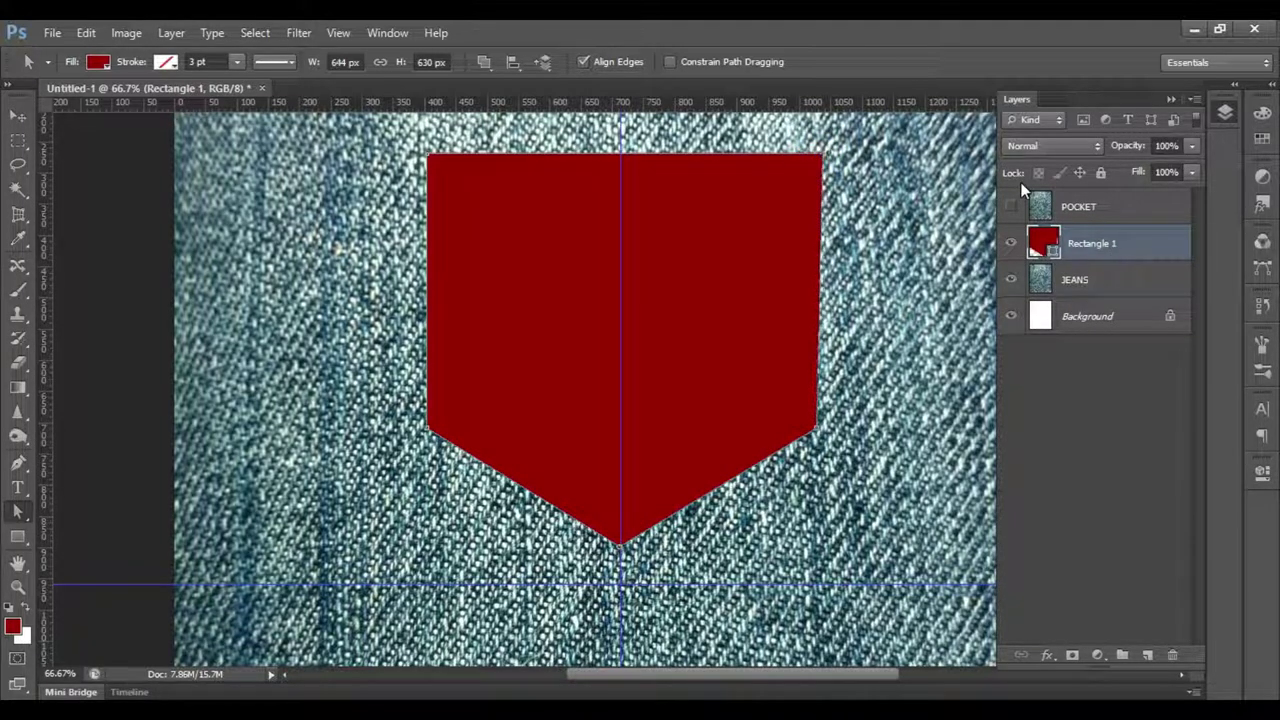
key(shift+Right)
key(shift+Right)
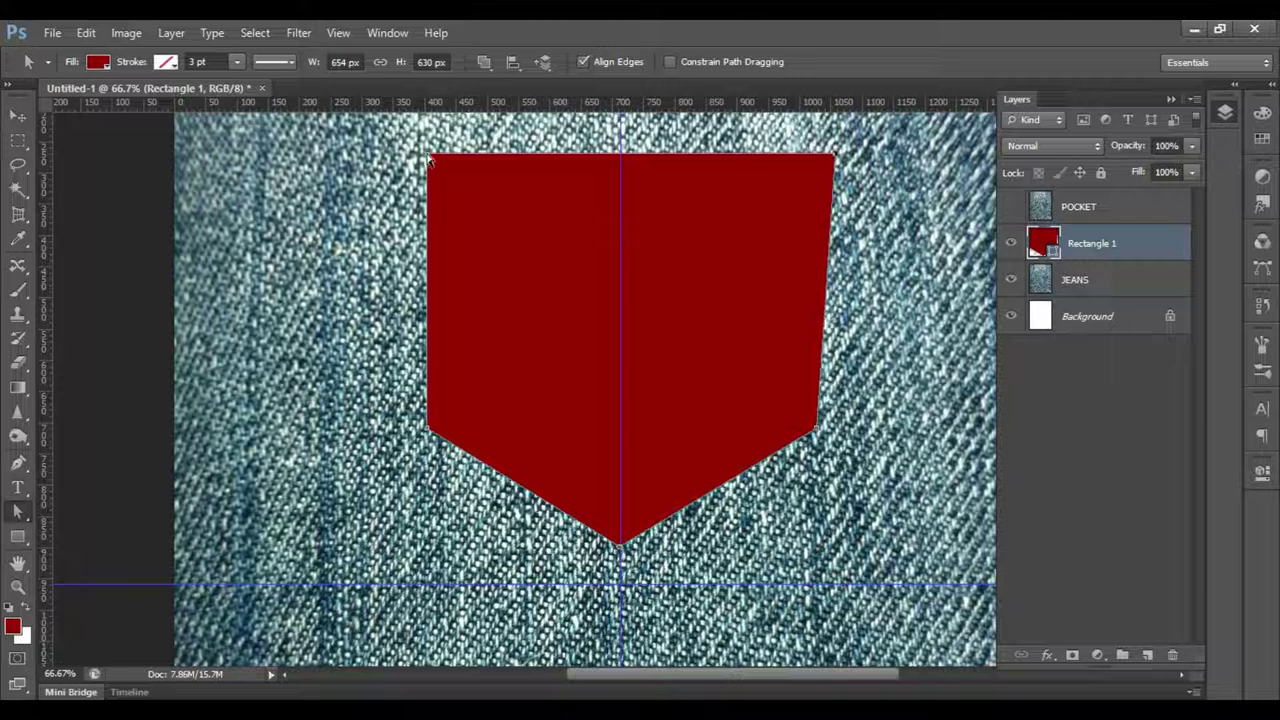
click(428, 157)
key(shift+Left)
key(shift+Left)
key(shift+Left)
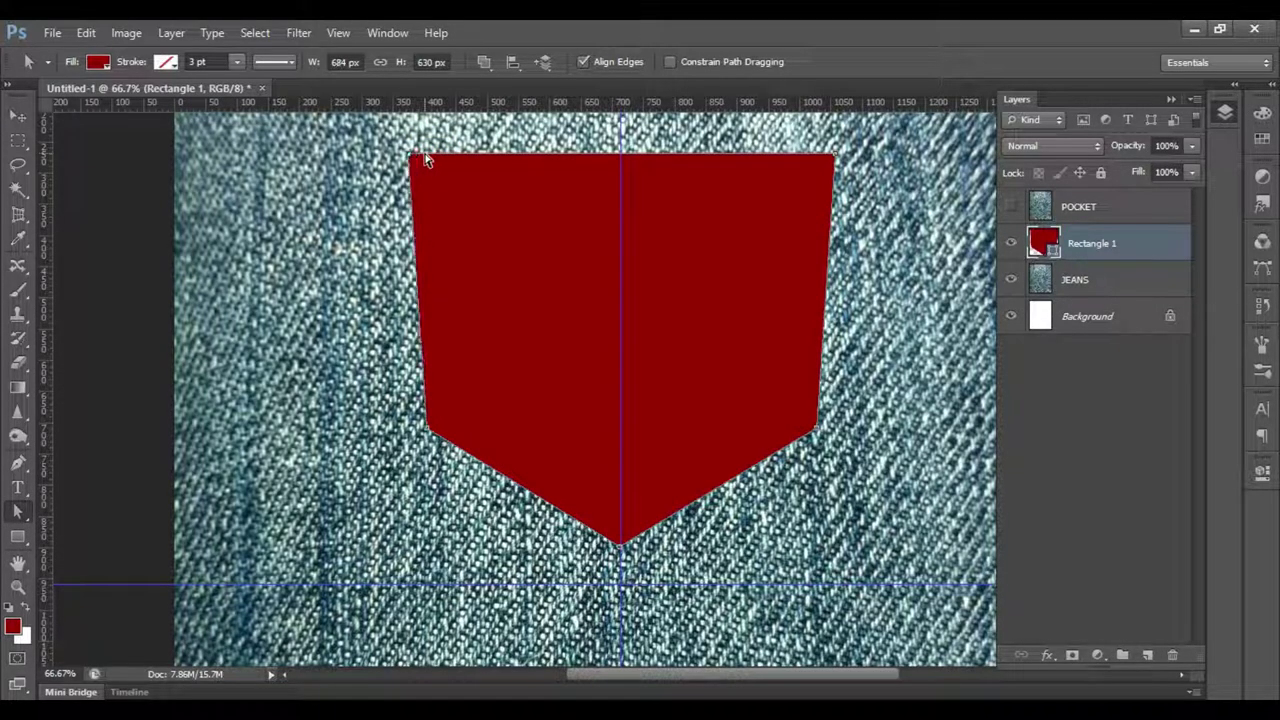
Raise the pocket's top edge to make it 720 px tall and show the POCKET layer.
scroll(676, 254, up, 3)
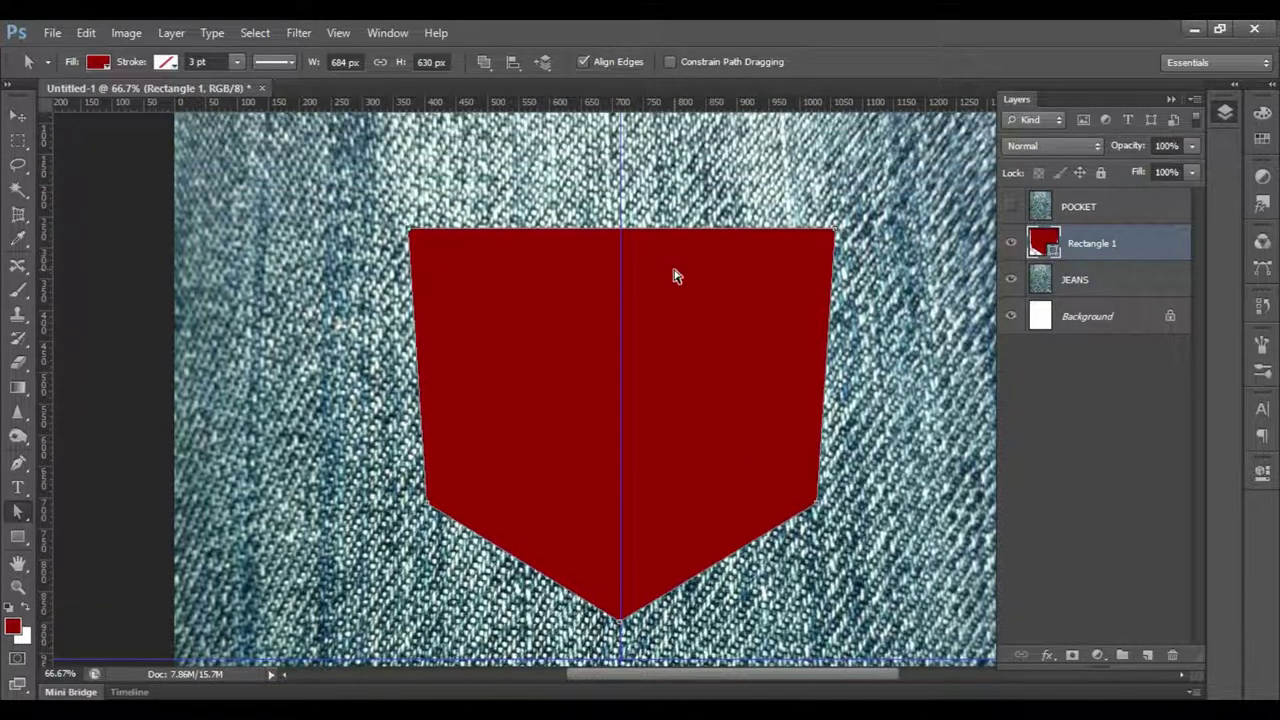
key(ctrl+minus)
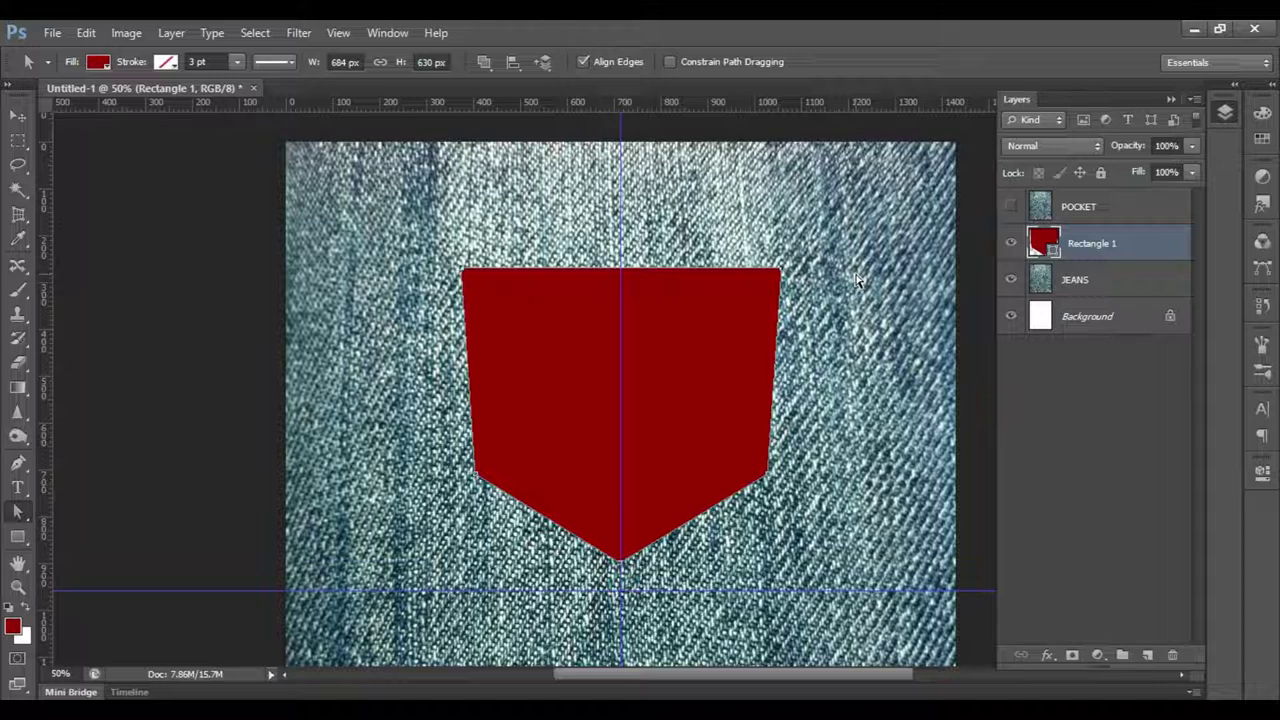
key(shift+Up)
key(shift+Up)
key(shift+Up)
key(shift+Up)
key(shift+Up)
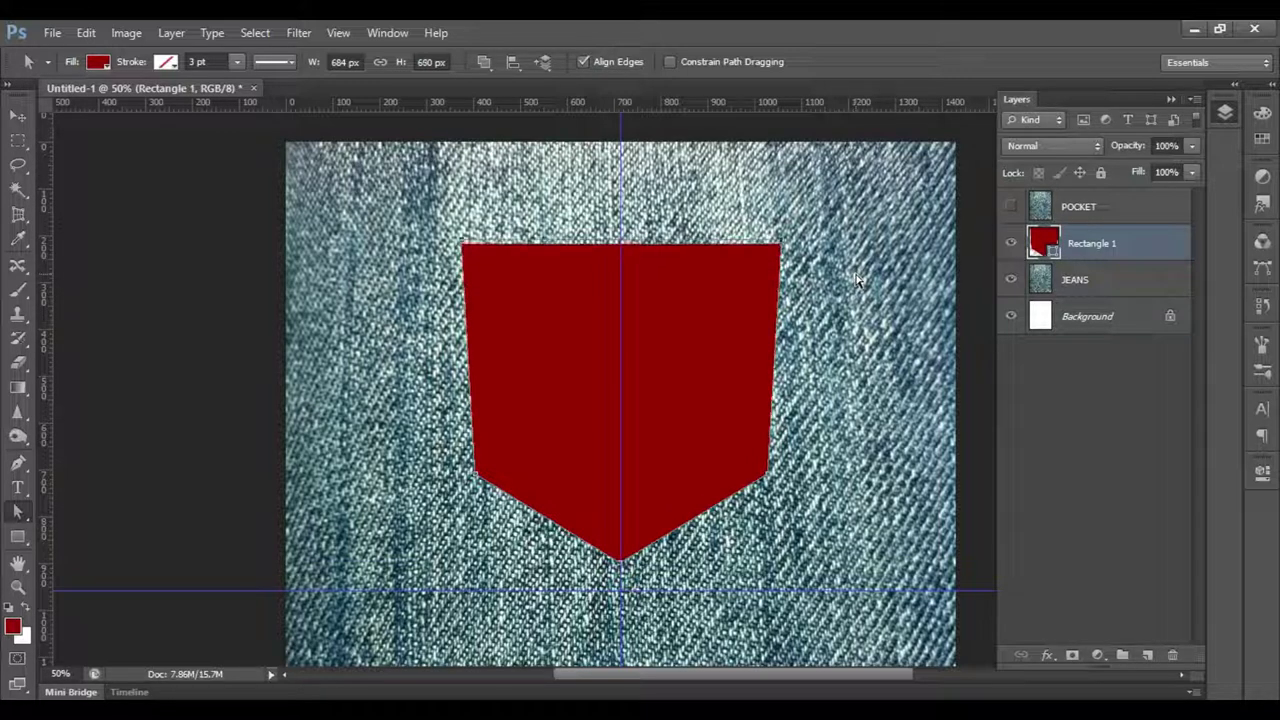
key(shift+Up)
key(shift+Up)
key(shift+Up)
key(shift+Up)
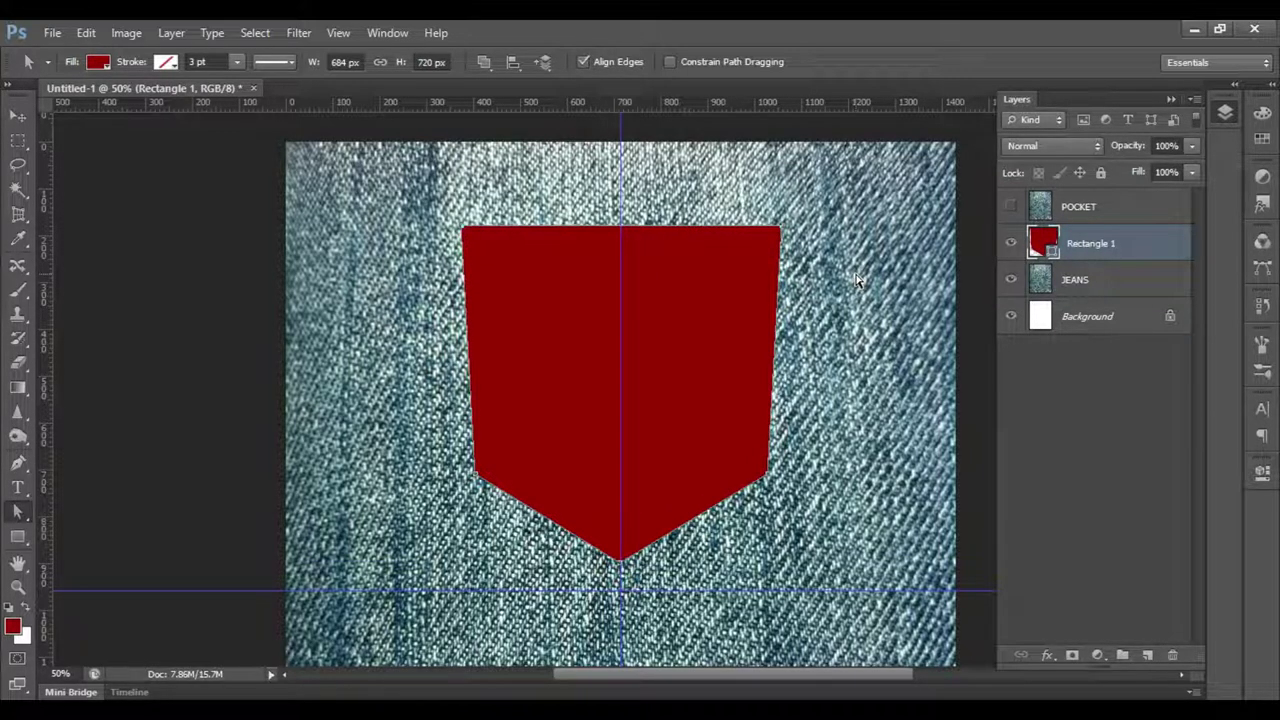
scroll(525, 383, down, 1)
scroll(526, 378, up, 2)
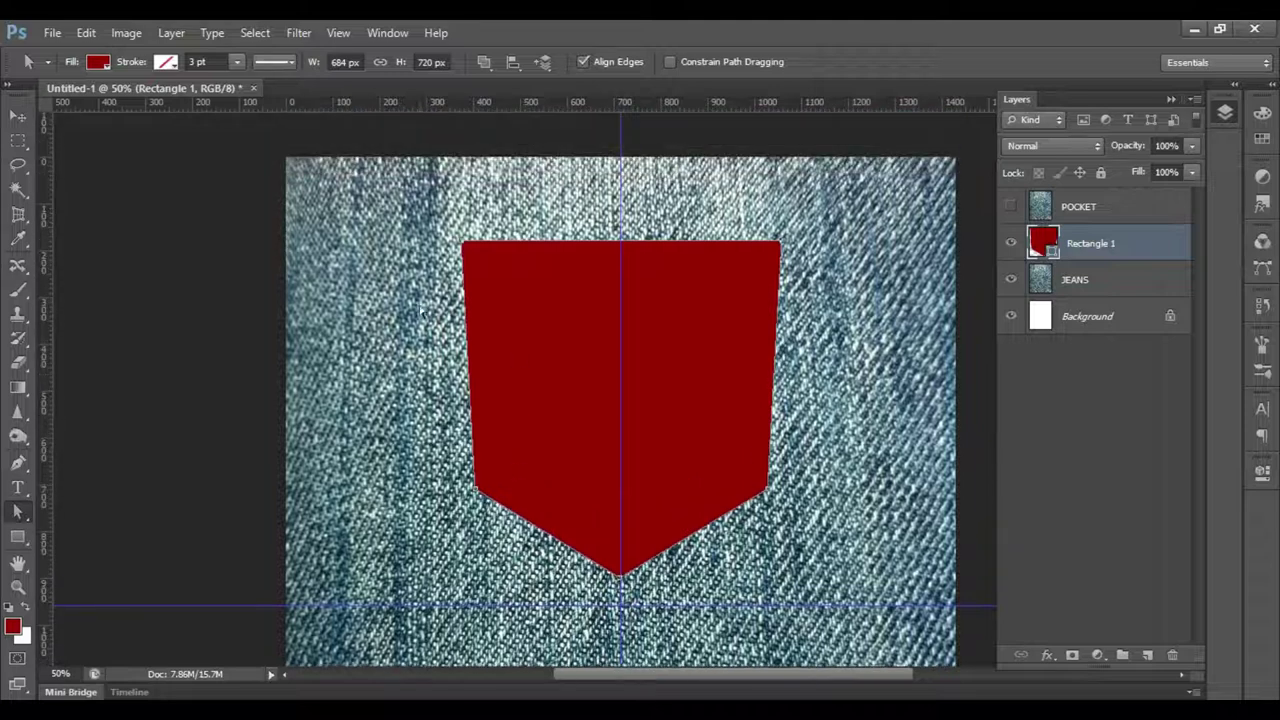
click(1128, 208)
Clip the POCKET denim layer to Rectangle 1 and shift the texture upward 34 px.
click(1010, 207)
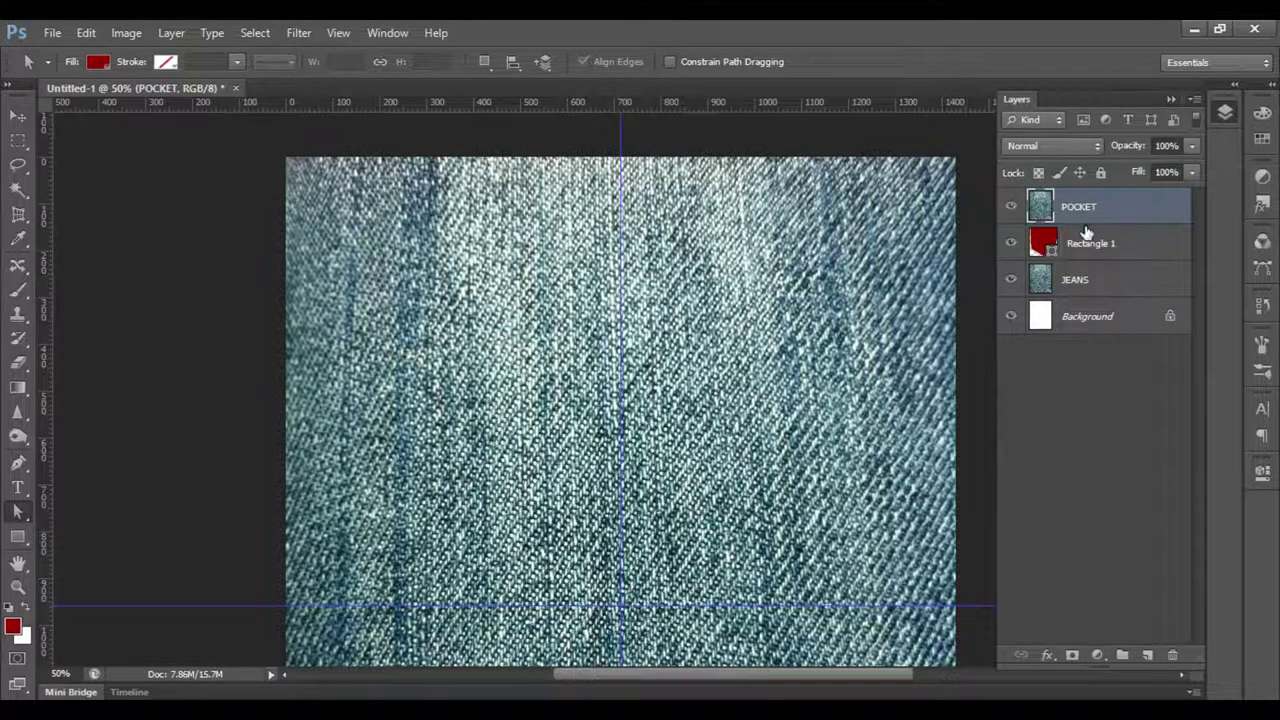
alt+click(1087, 220)
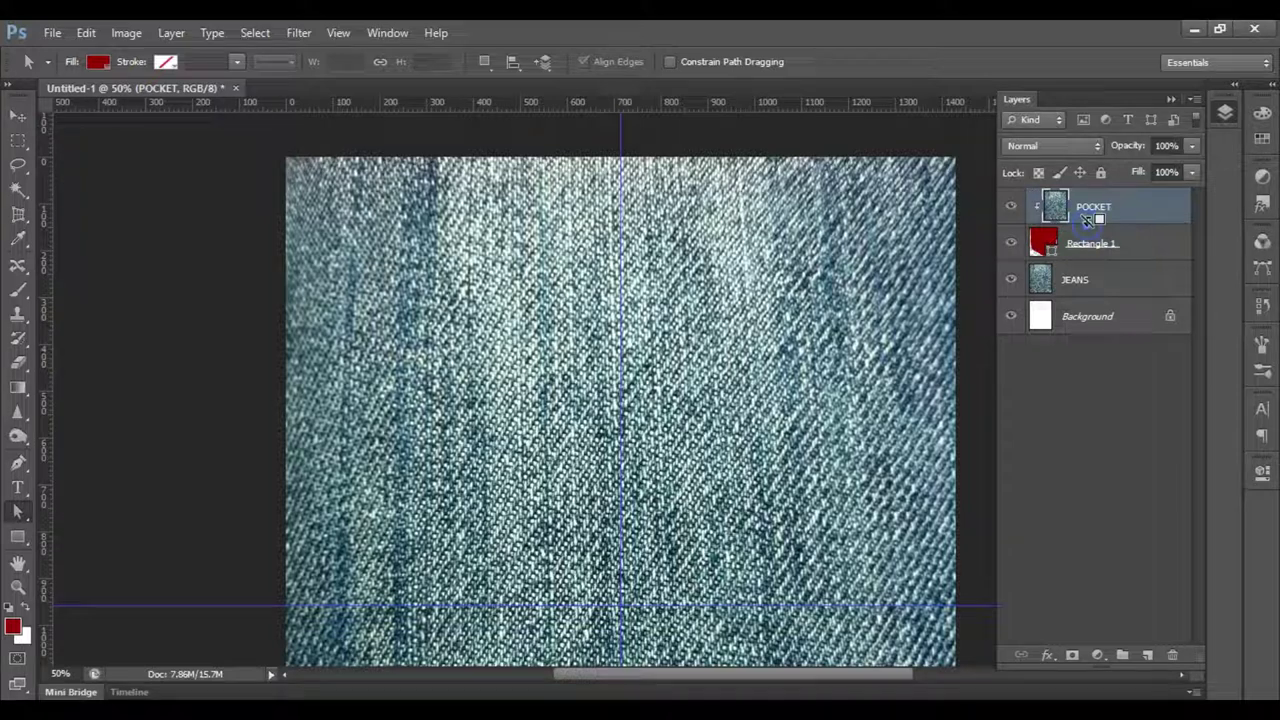
click(18, 116)
drag(606, 318, 608, 299)
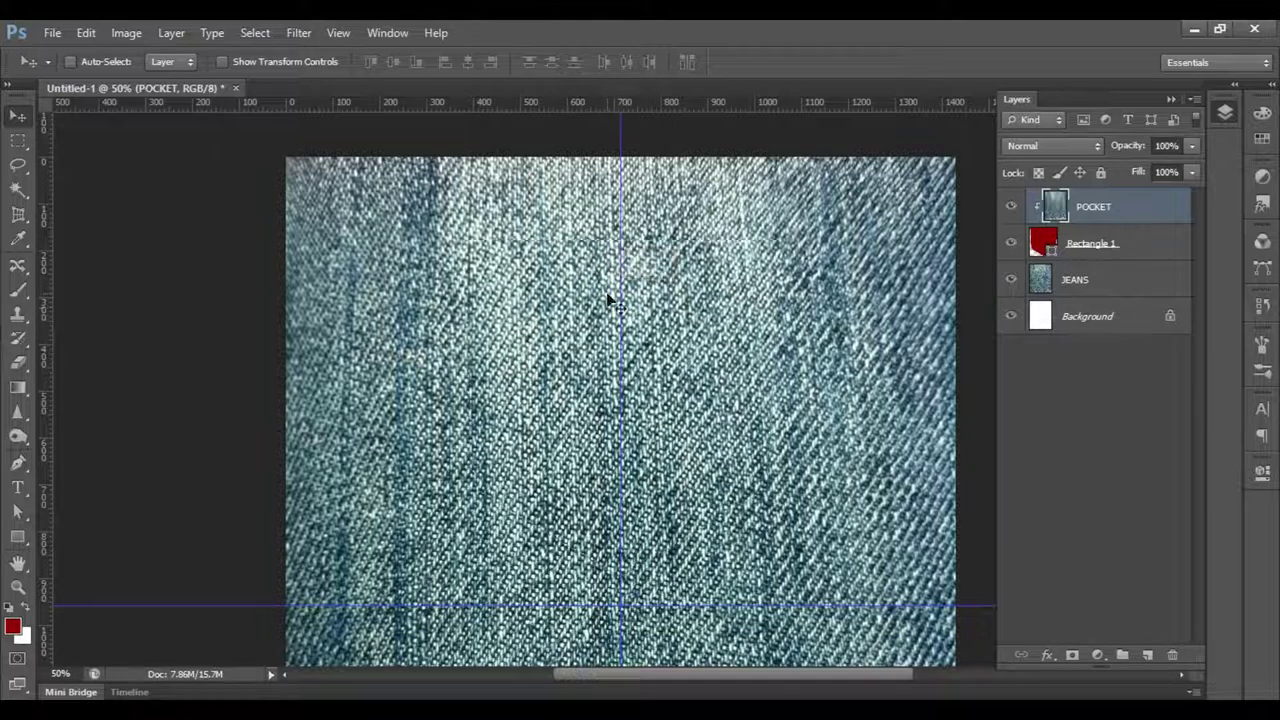
click(1098, 248)
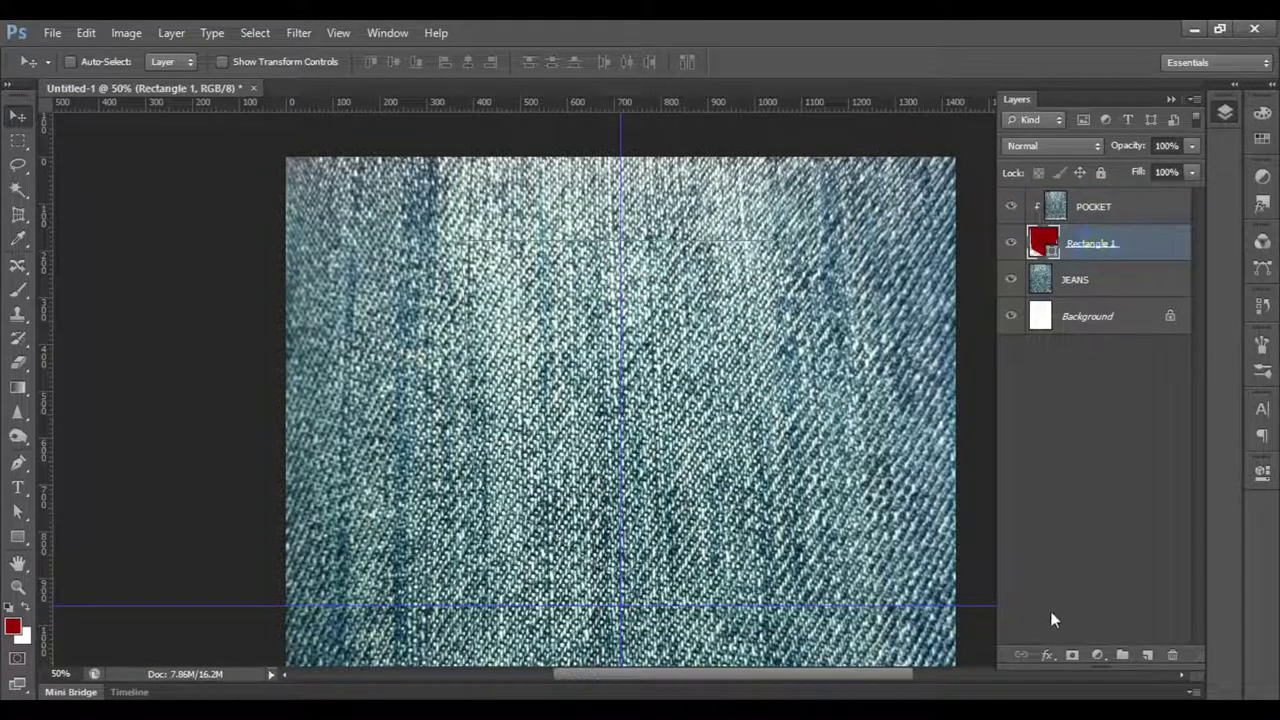
Add a drop shadow to Rectangle 1: angle 85°, distance 5, spread 7%, size 27 px, opacity 67%.
click(1047, 655)
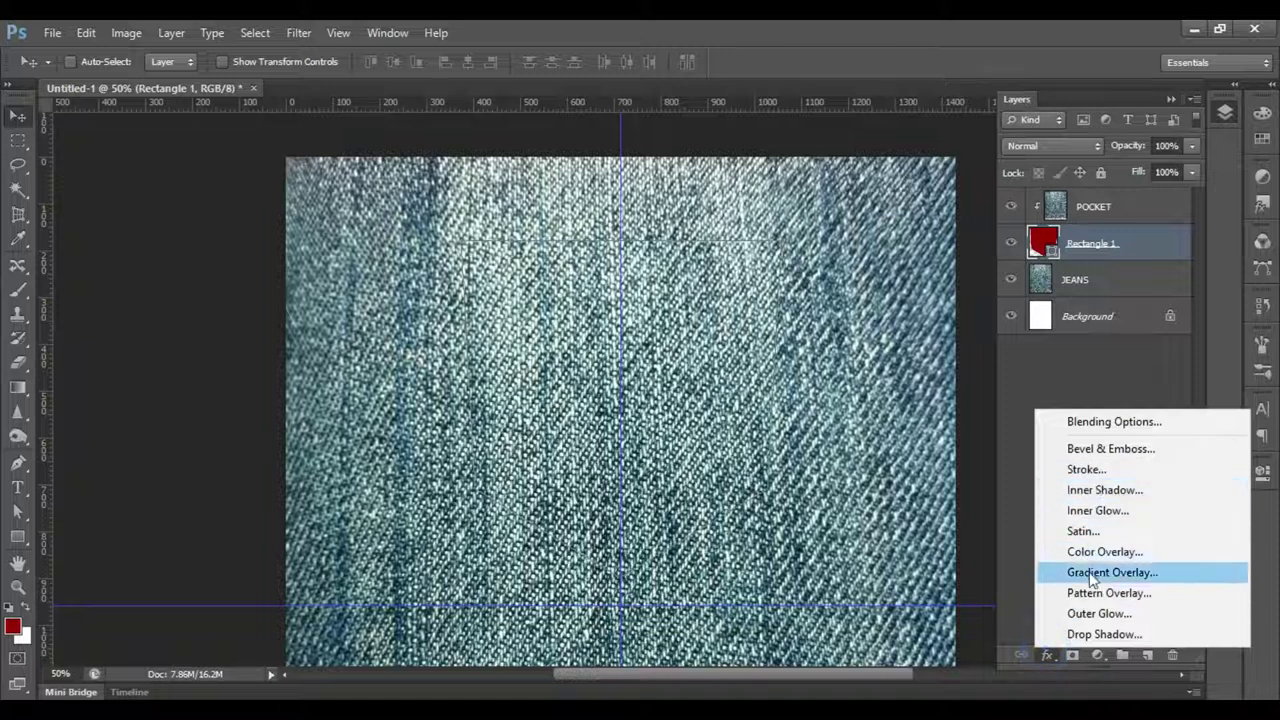
click(1094, 634)
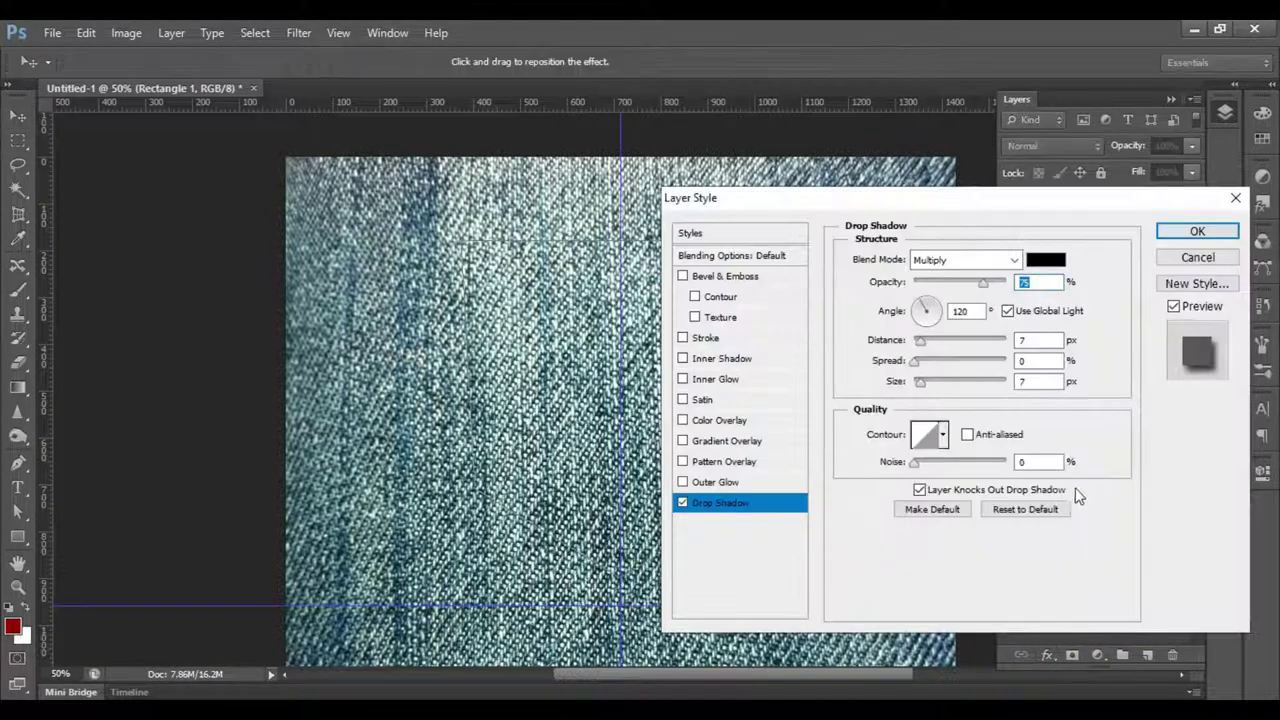
drag(1014, 200, 1124, 205)
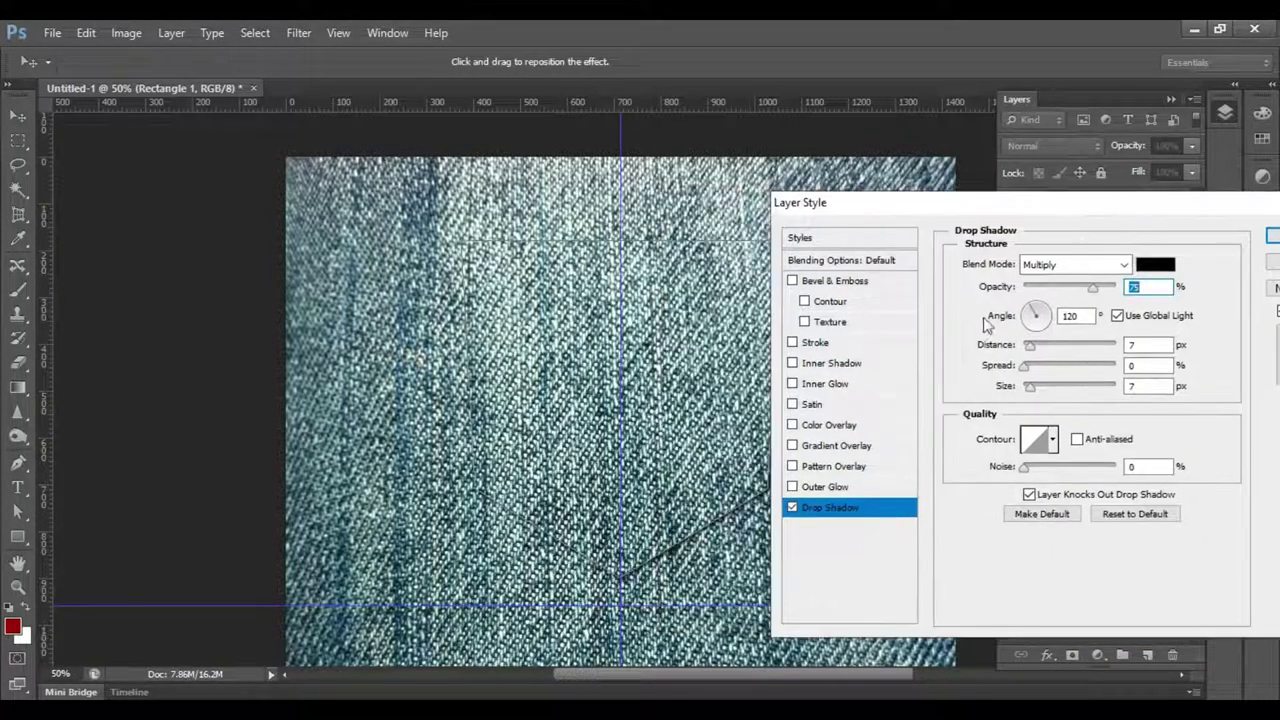
click(1040, 348)
drag(652, 398, 646, 387)
mouse_move(1025, 367)
mouse_down()
mouse_move(1042, 385)
mouse_move(1035, 346)
mouse_up()
drag(666, 366, 671, 376)
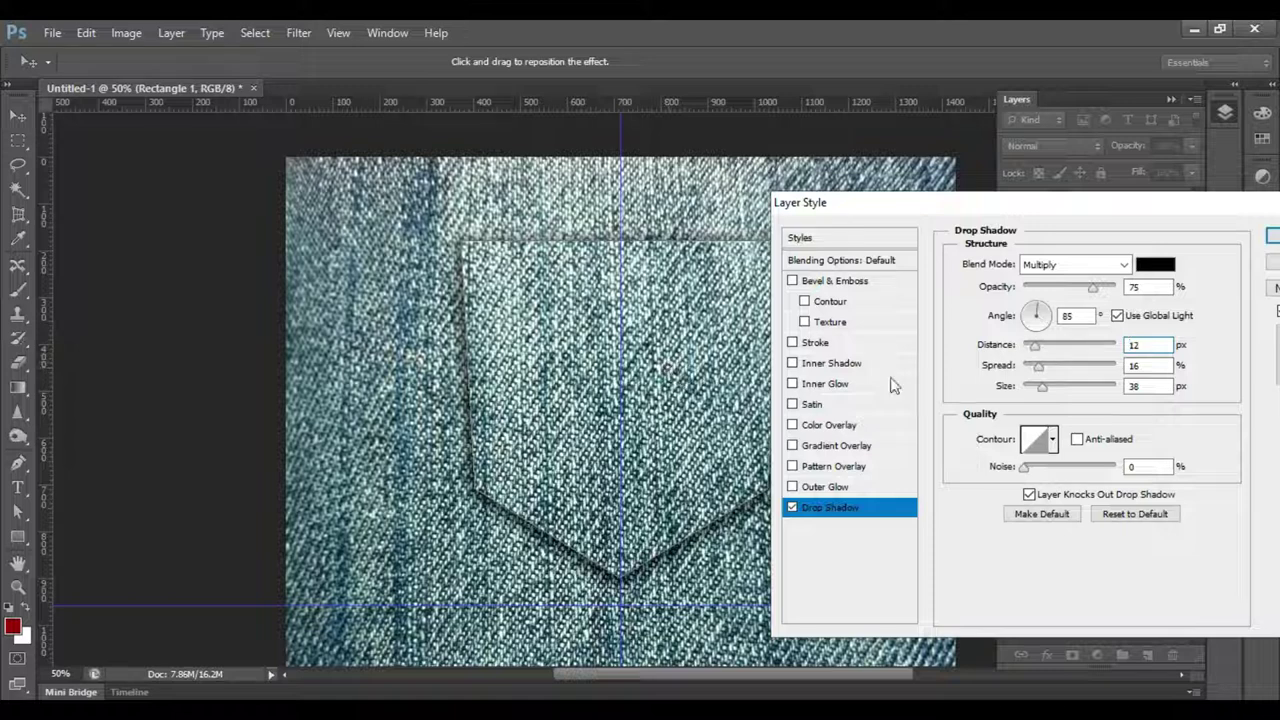
drag(1042, 386, 1028, 345)
drag(1093, 287, 1085, 289)
Set the drop shadow colour to dark blue 022f49 and apply it.
click(1155, 264)
click(400, 604)
click(813, 581)
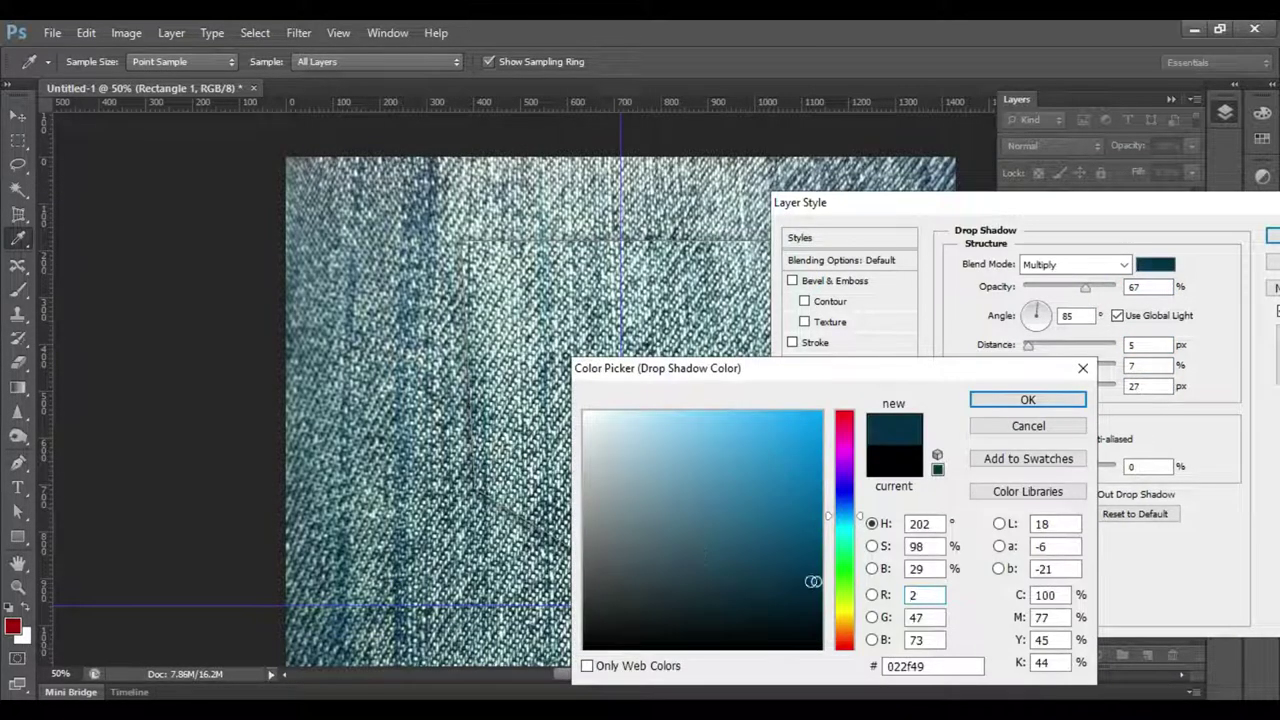
click(1028, 399)
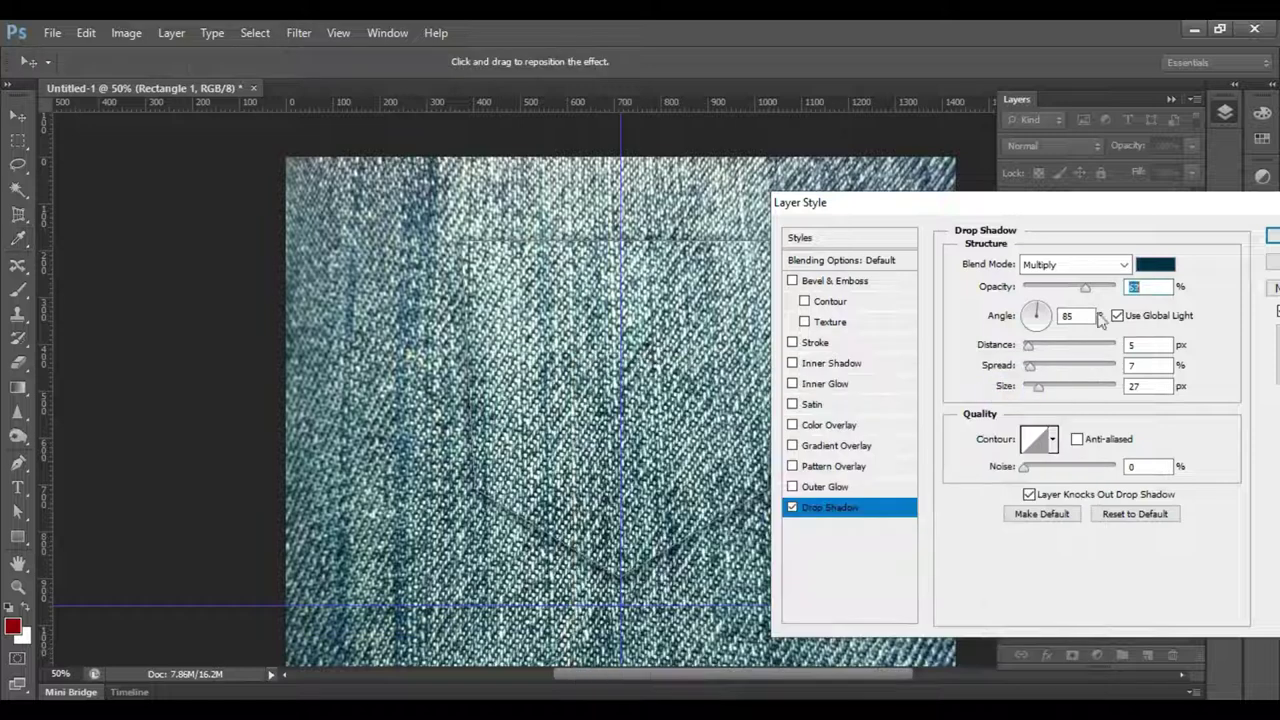
click(1265, 234)
click(1120, 315)
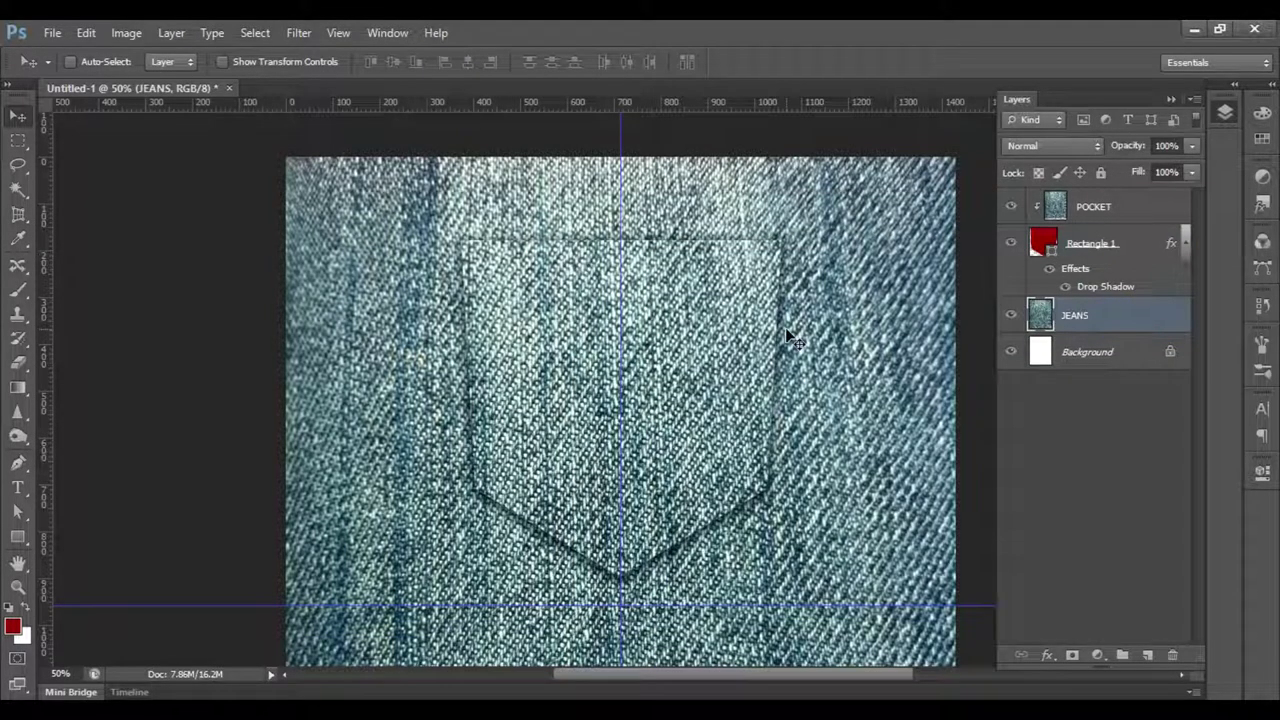
Hide the guides and give Rectangle 1 a smooth Inner Bevel of size 7 px.
click(1106, 243)
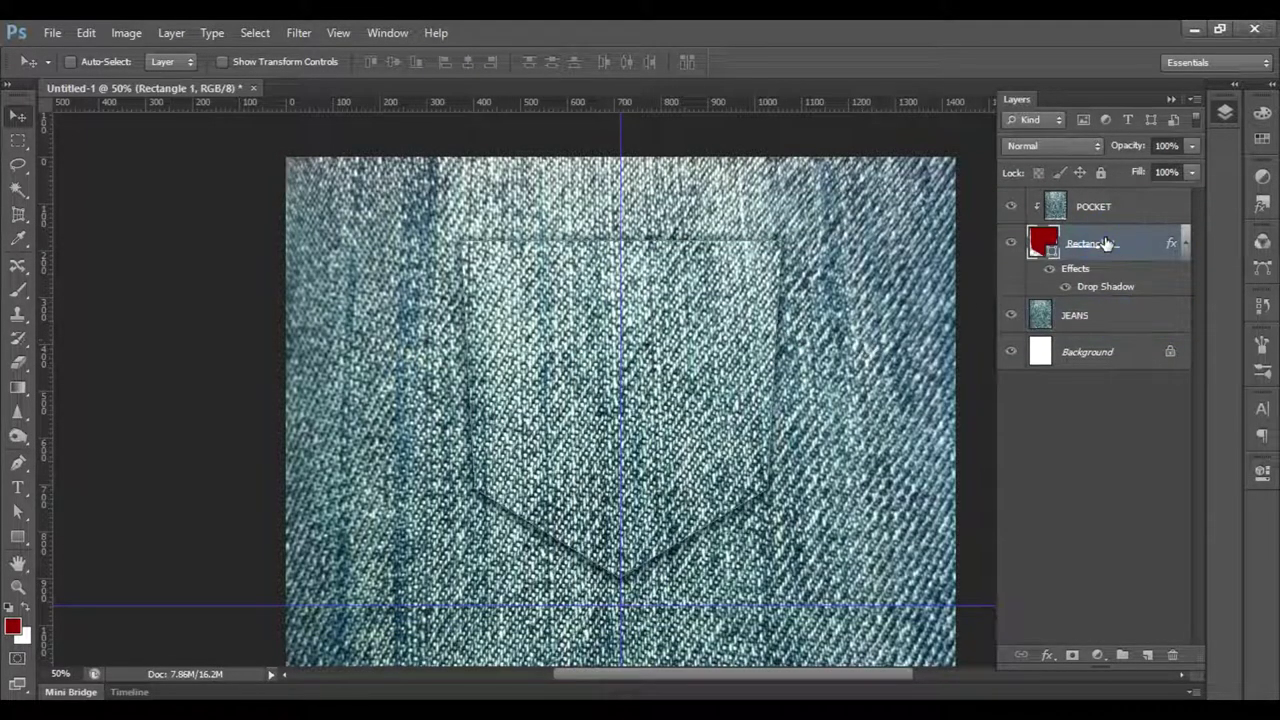
key(ctrl+h)
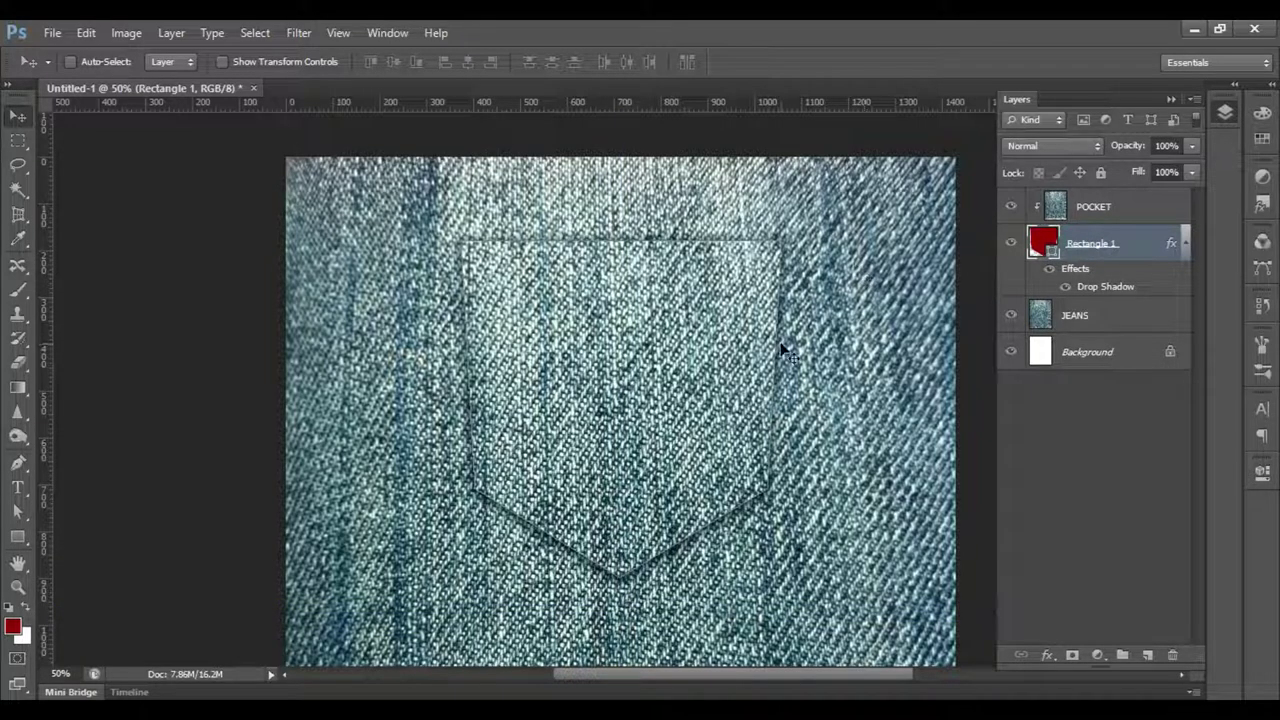
double_click(1105, 287)
click(713, 325)
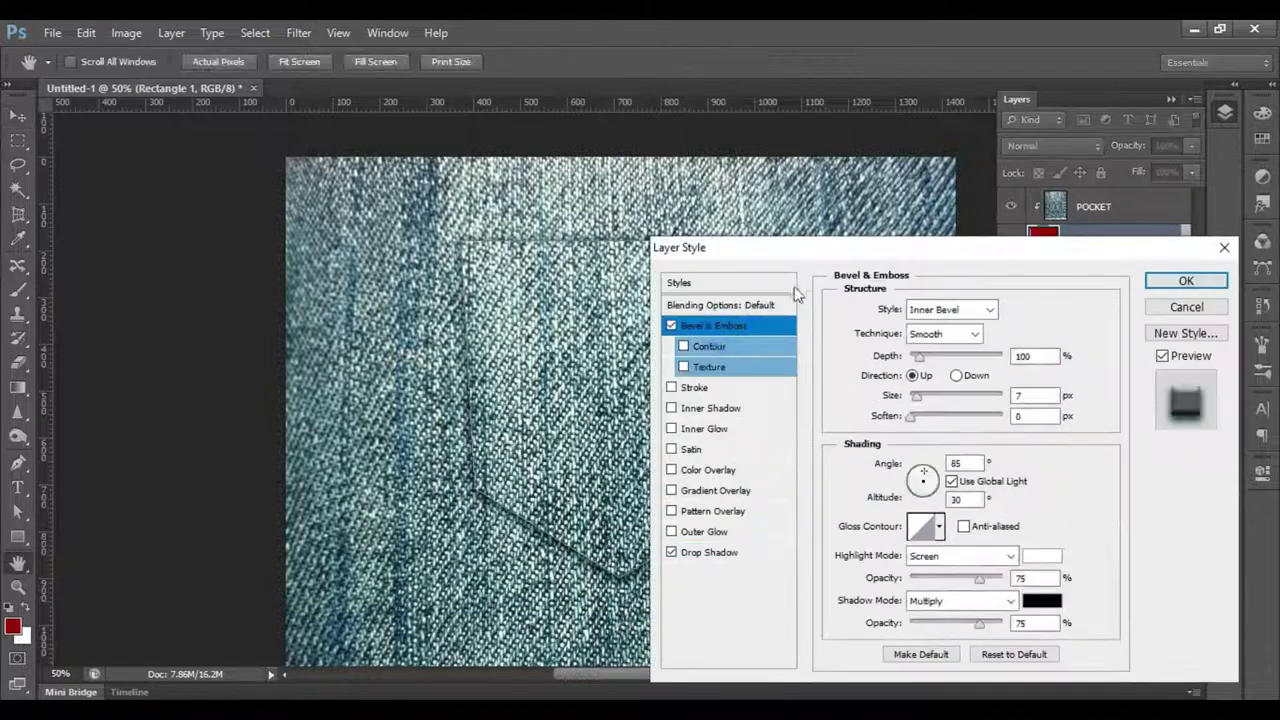
drag(763, 372, 719, 390)
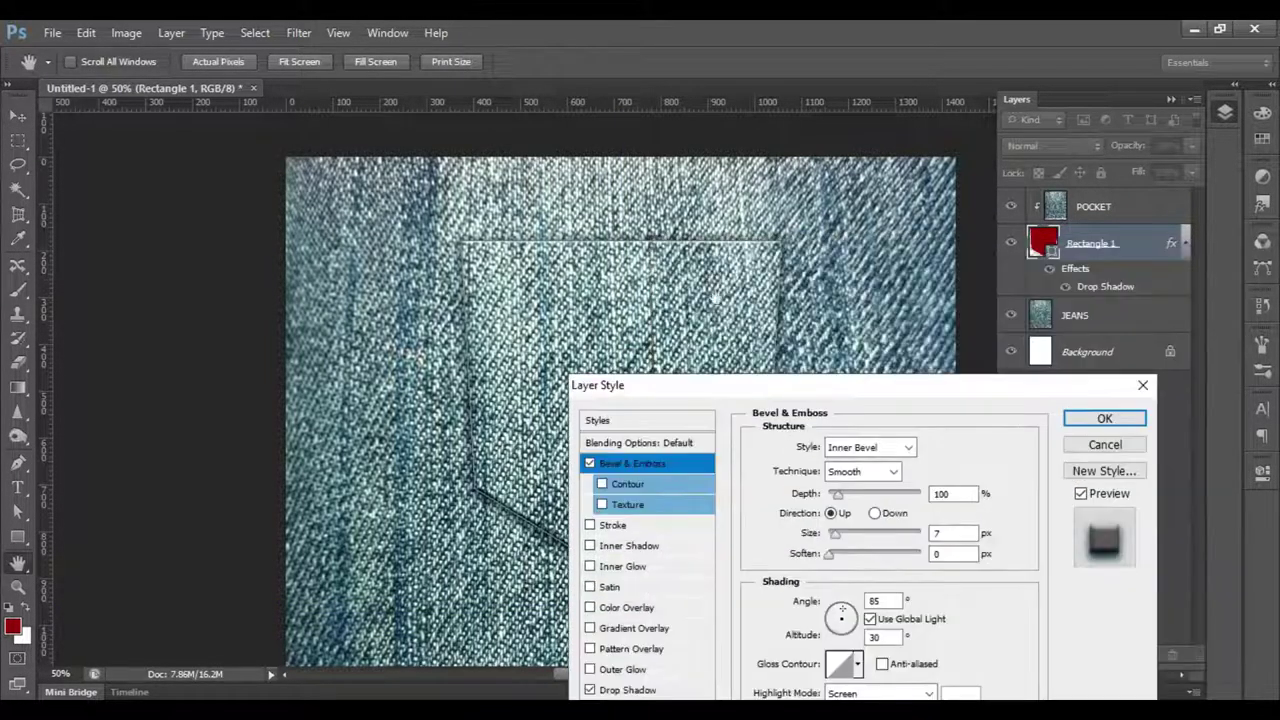
click(838, 533)
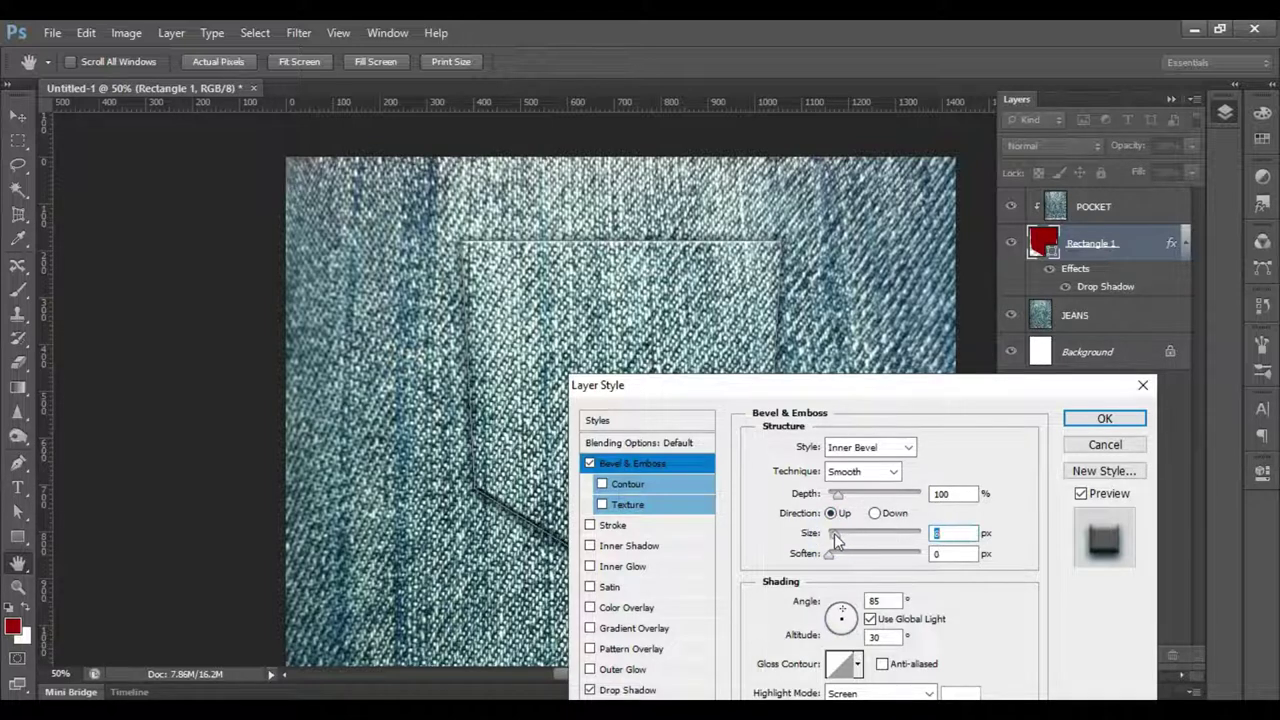
key(Up)
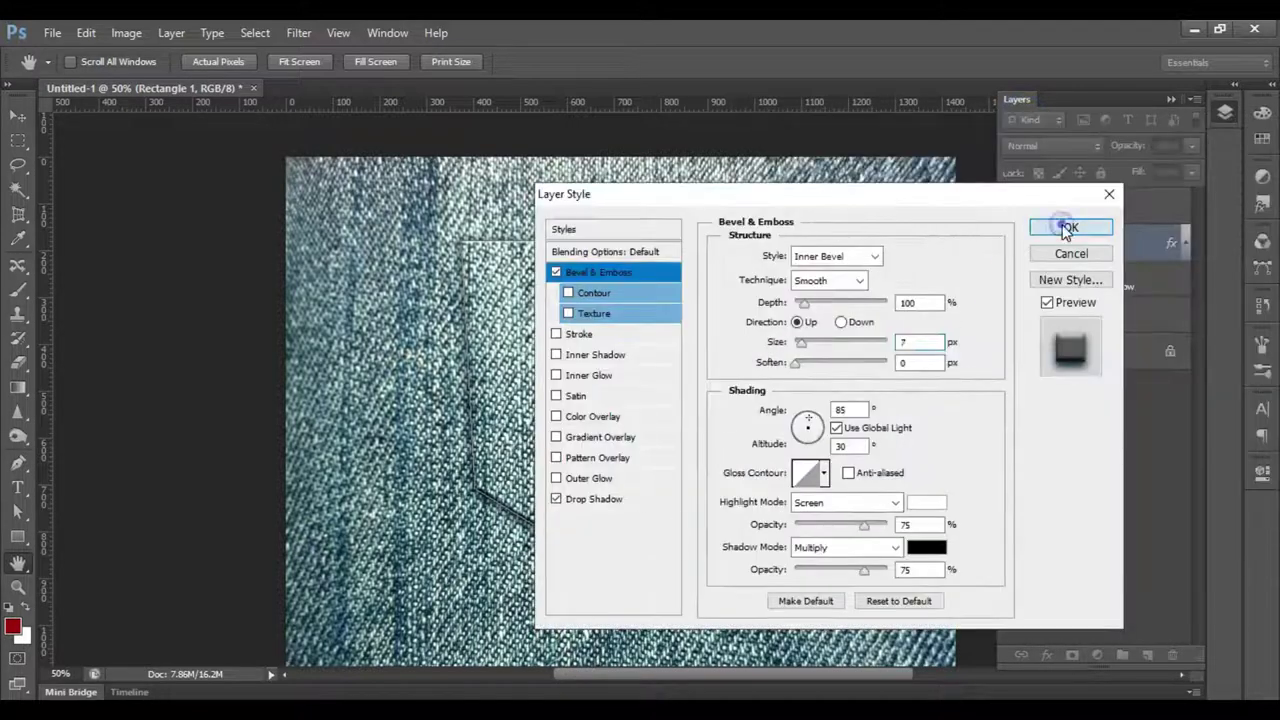
click(1067, 227)
click(1100, 326)
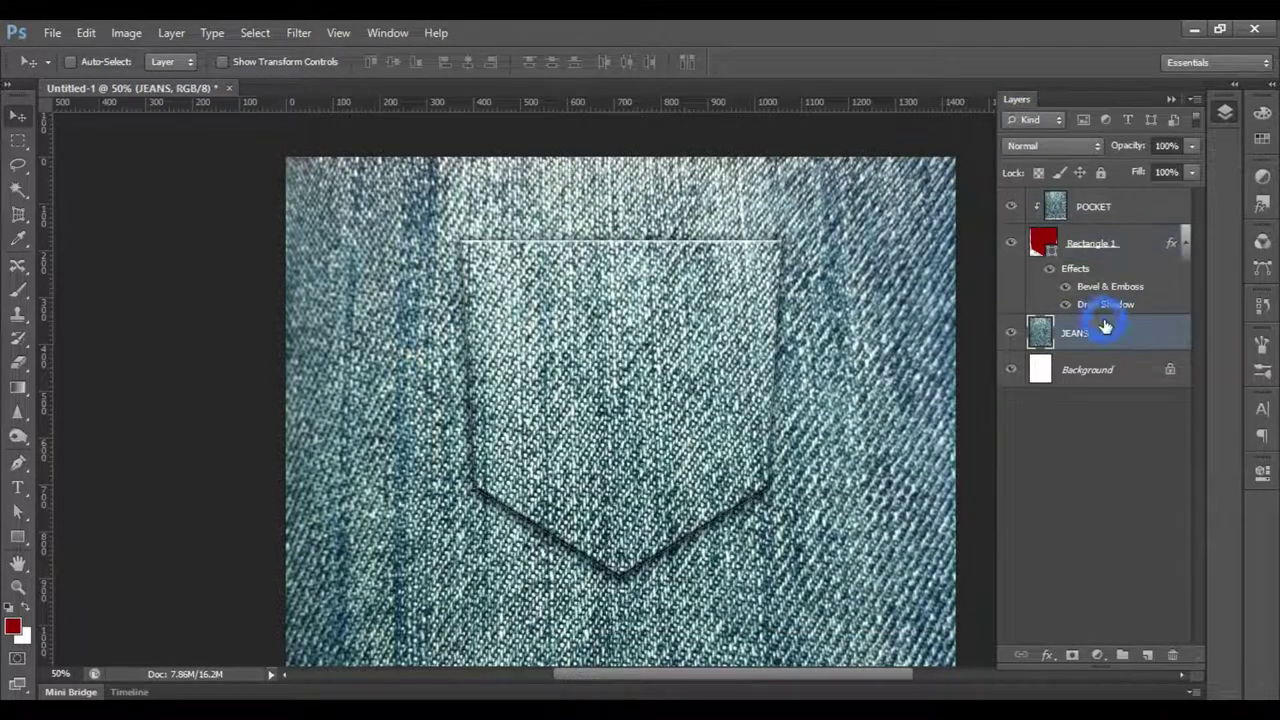
Duplicate Rectangle 1 with its bevel and shadow, and re-clip POCKET to the original shape.
click(1135, 238)
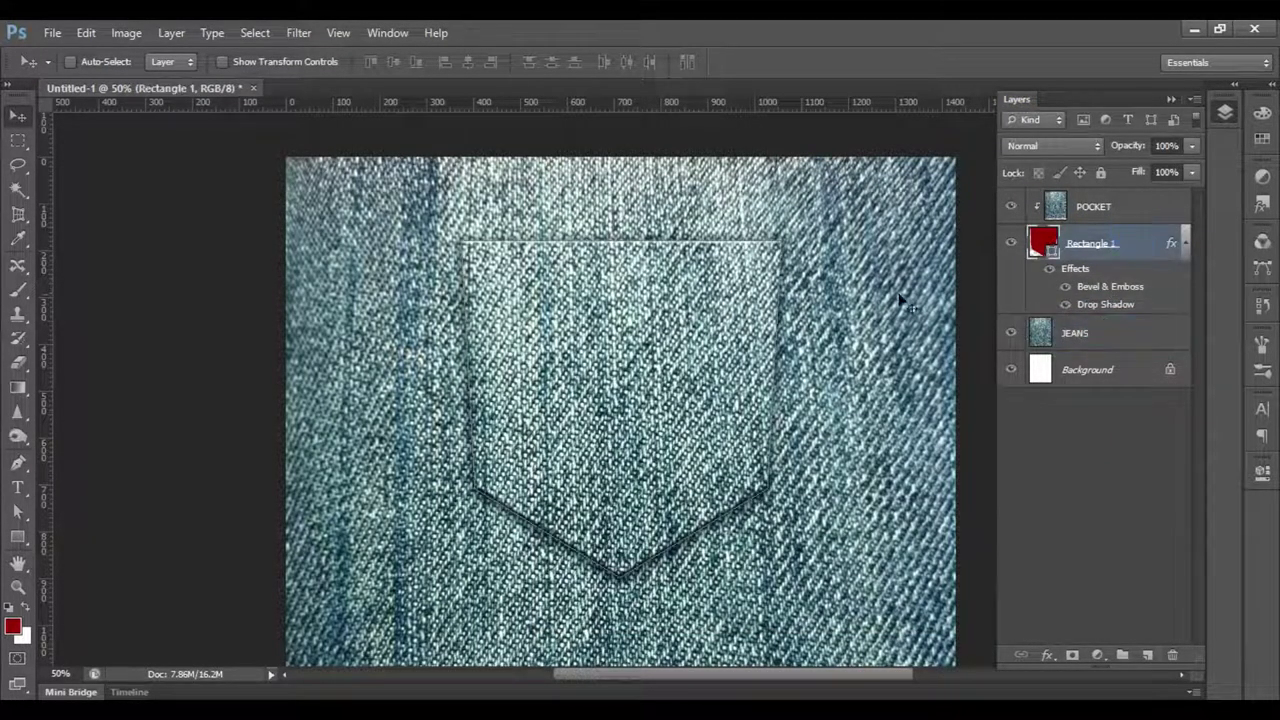
click(1105, 205)
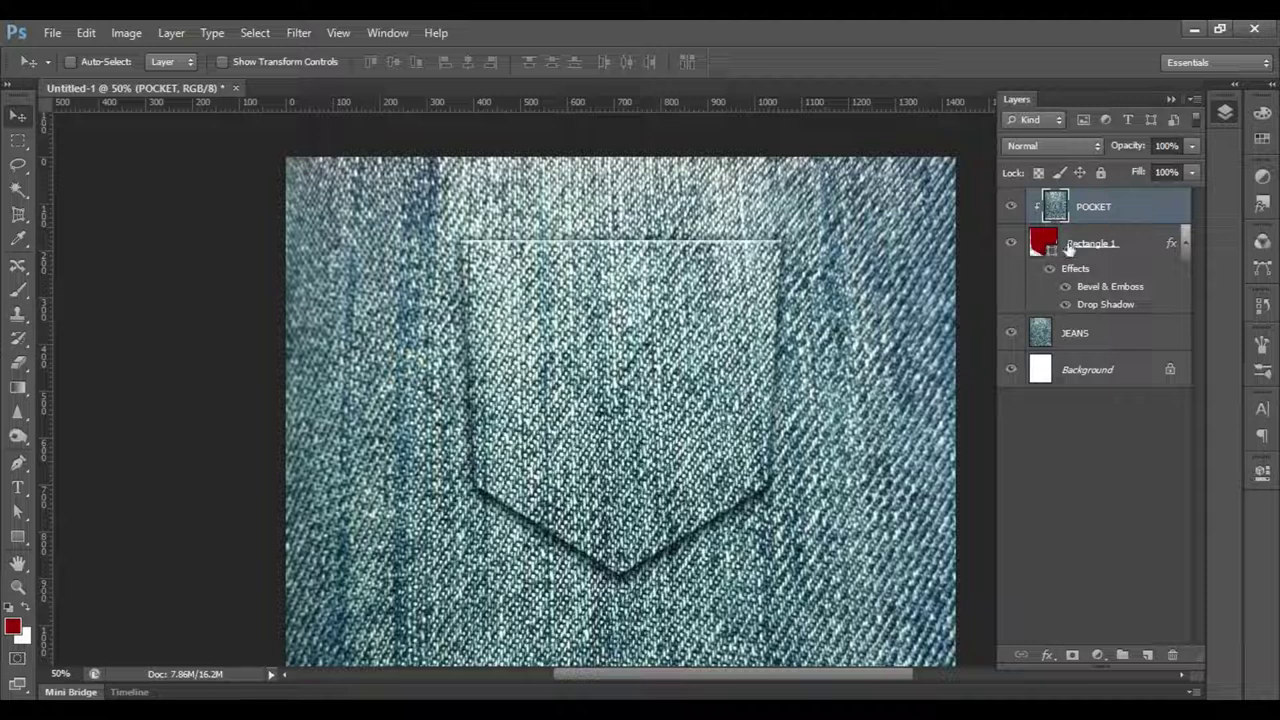
click(1075, 250)
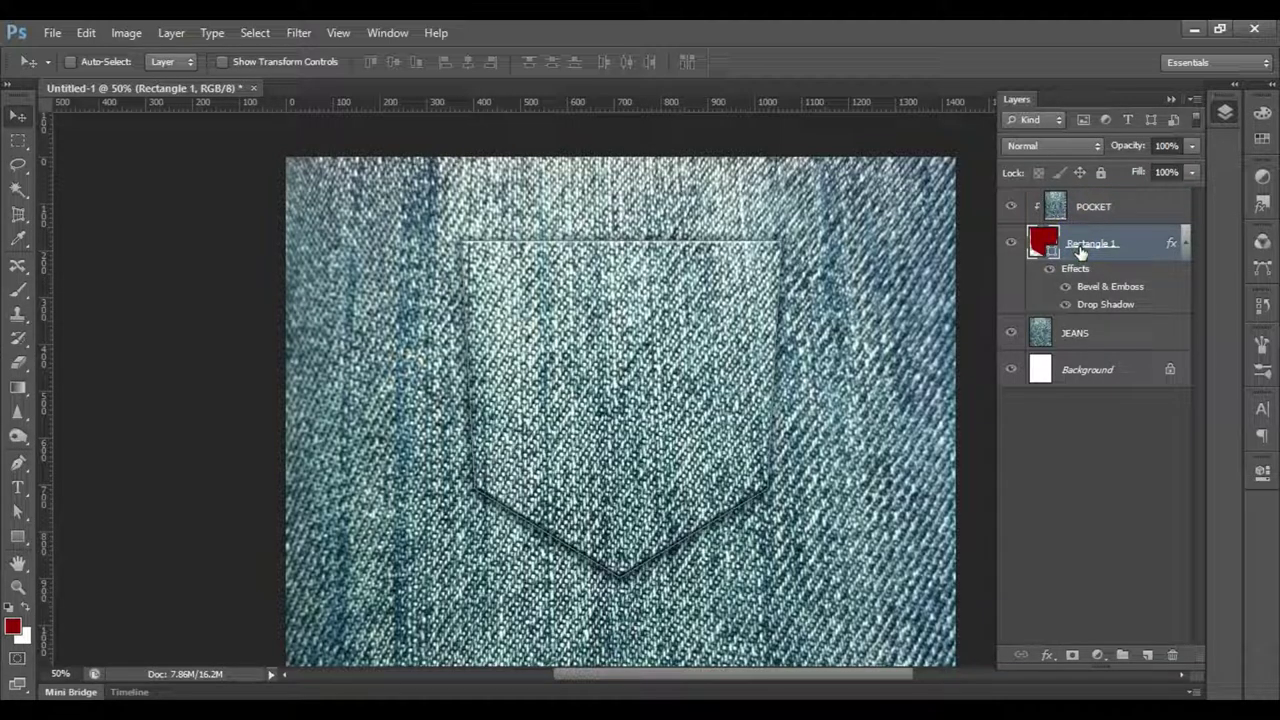
drag(1118, 250, 1150, 655)
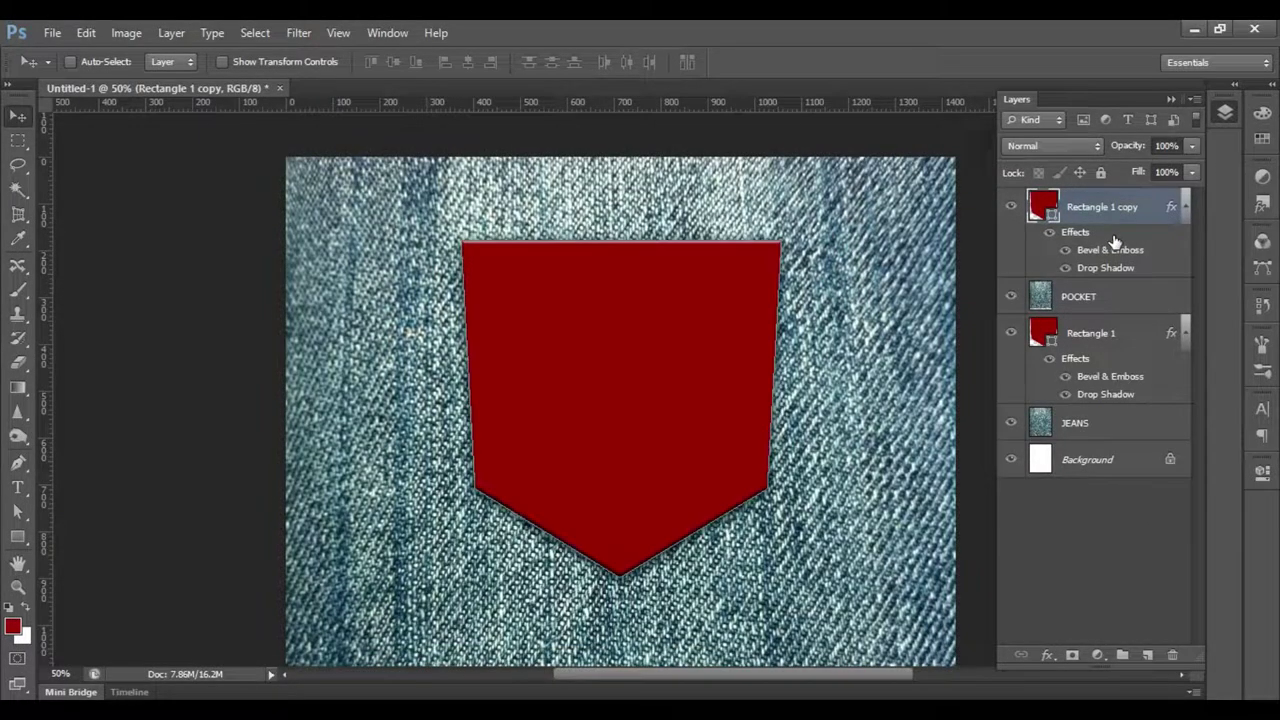
click(1095, 296)
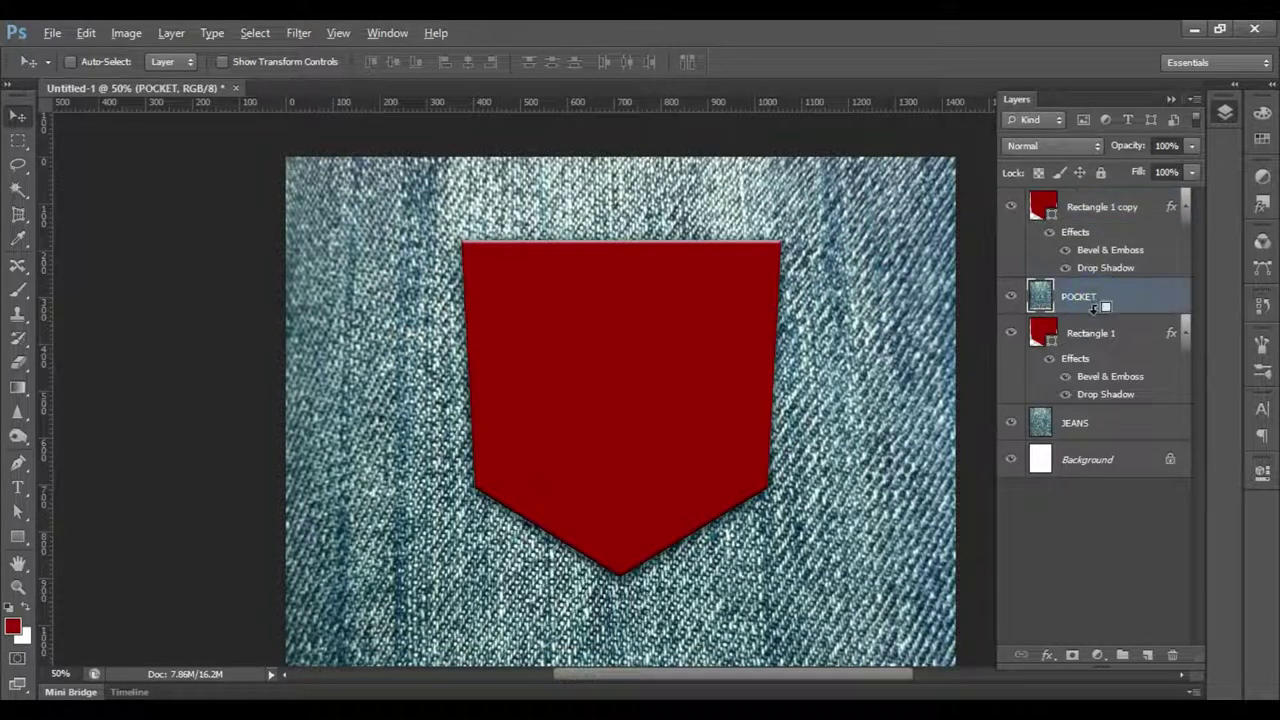
alt+click(1091, 306)
click(1088, 208)
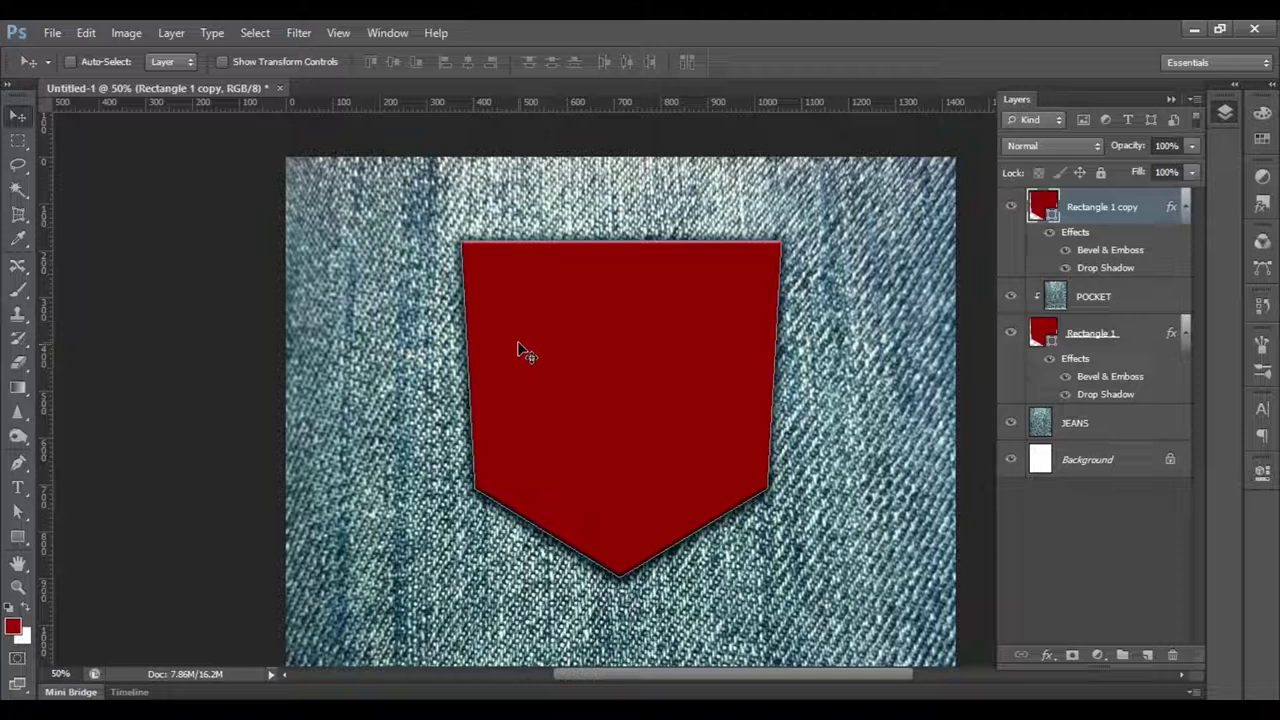
Give Rectangle 1 copy no fill and a 4 pt yellow stroke.
key(u)
click(17, 117)
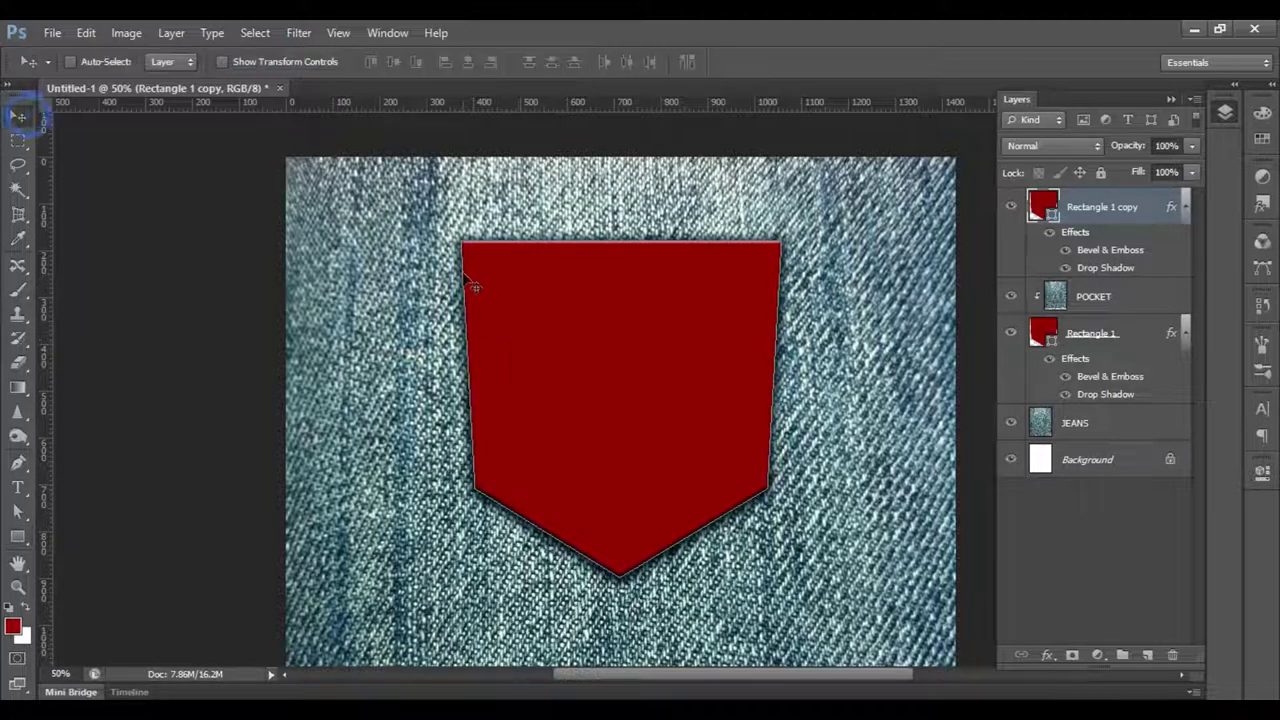
click(17, 540)
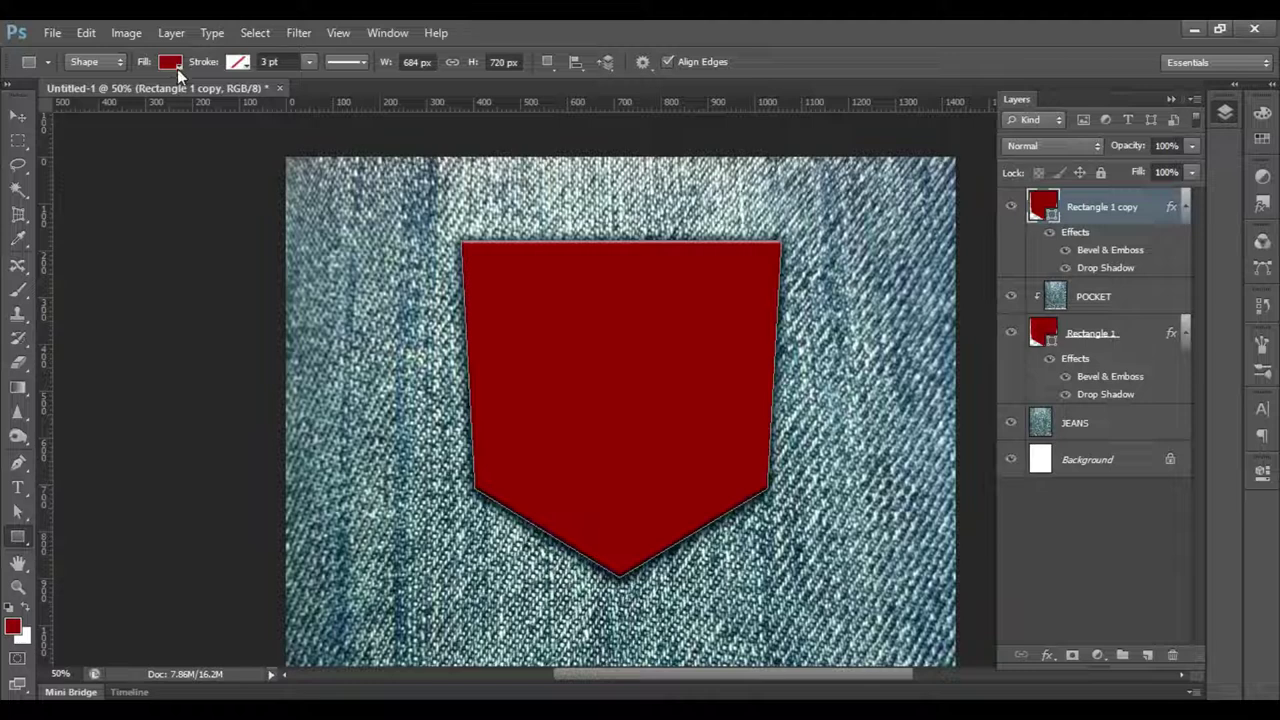
click(177, 69)
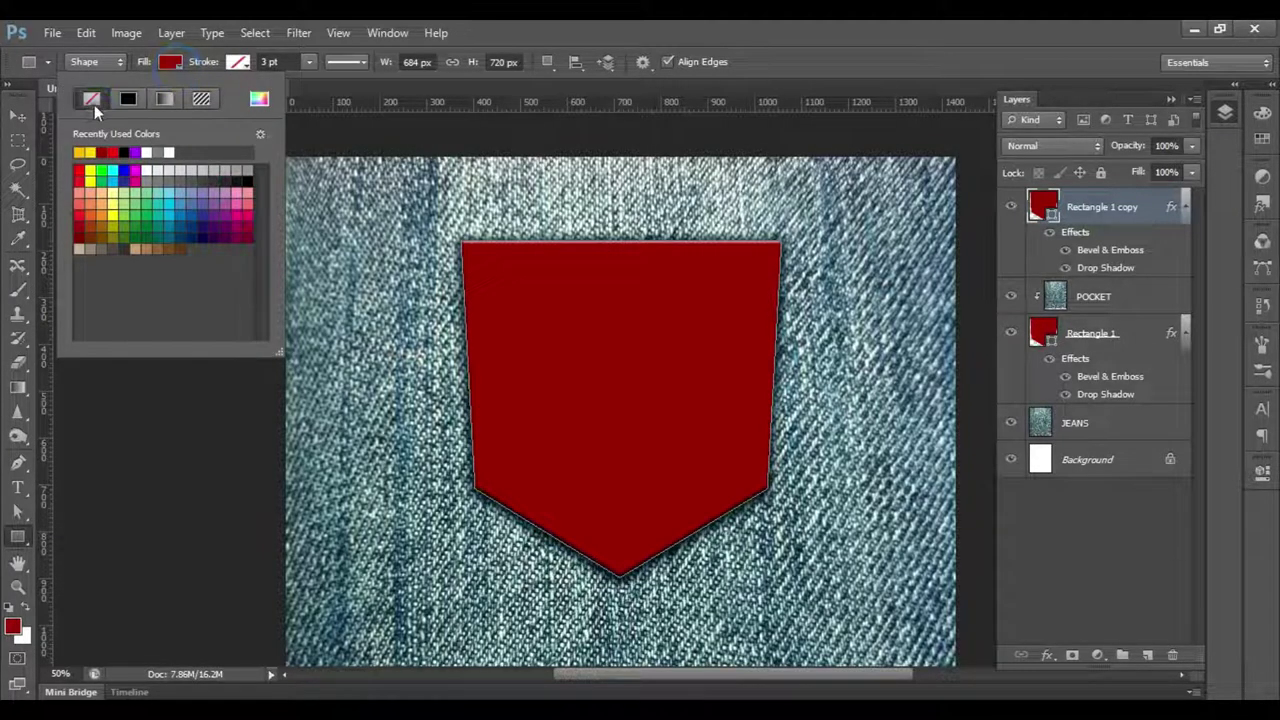
click(92, 100)
click(240, 64)
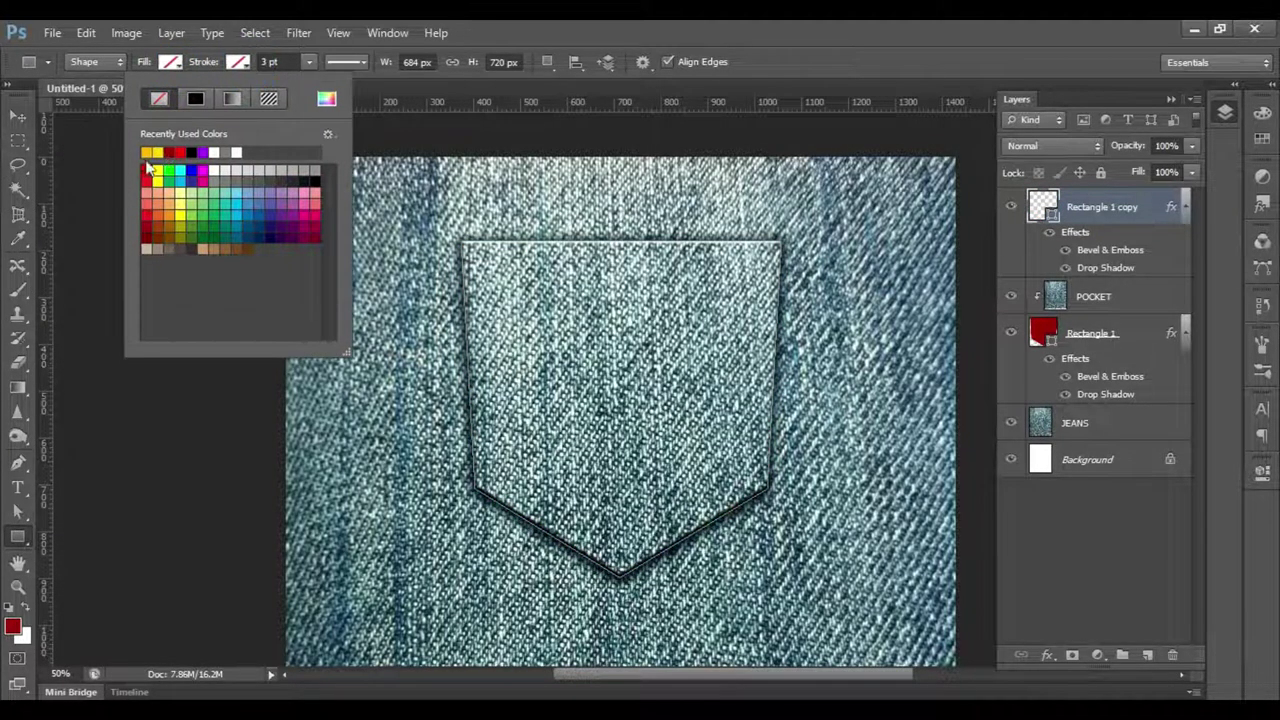
click(148, 151)
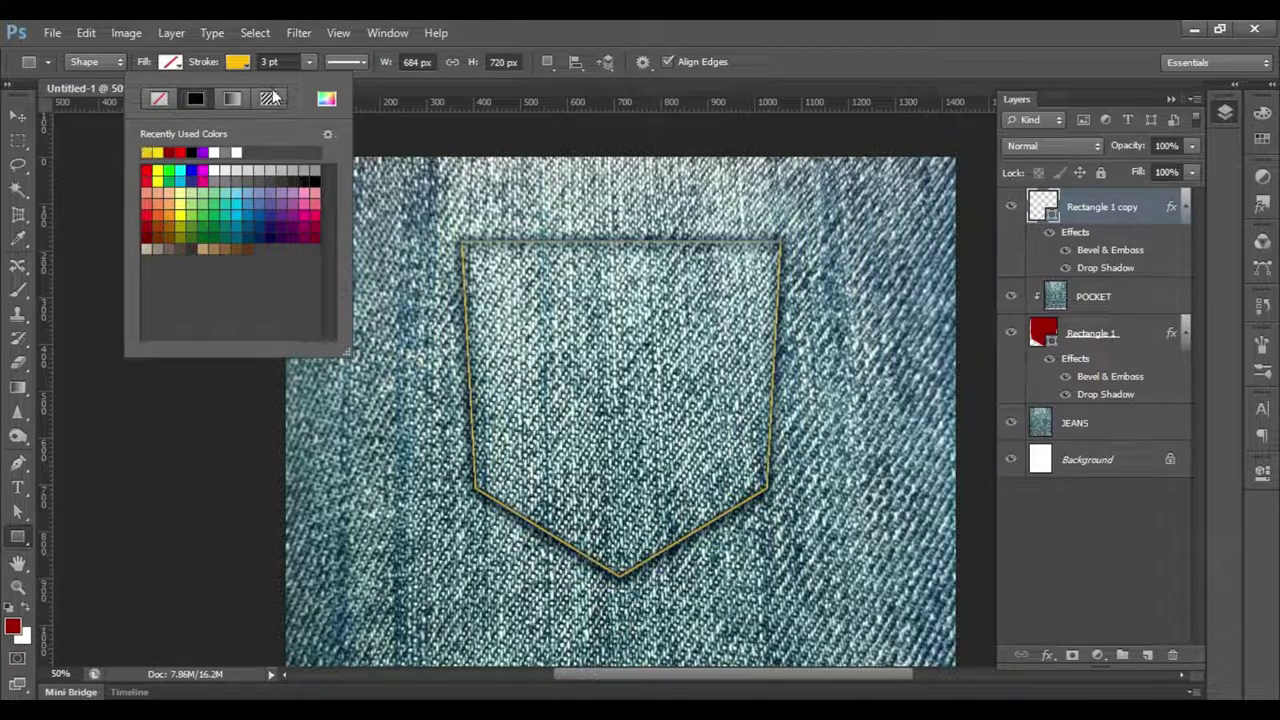
click(249, 67)
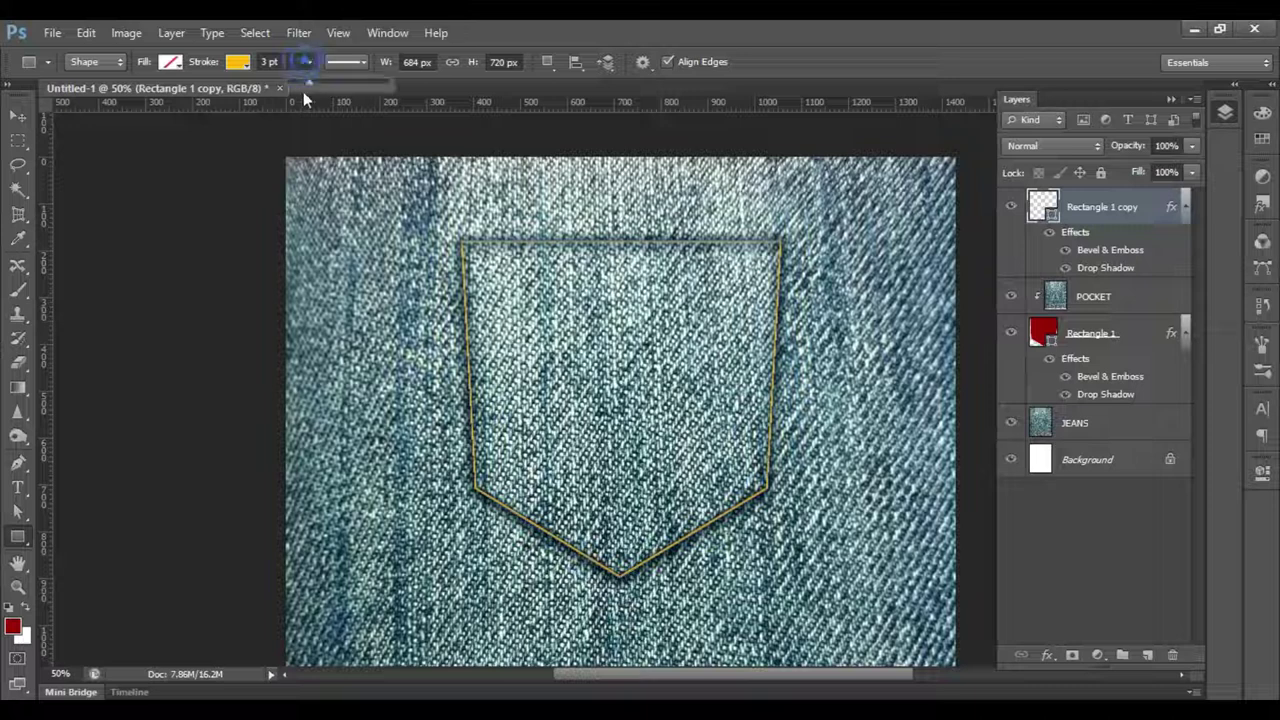
click(268, 62)
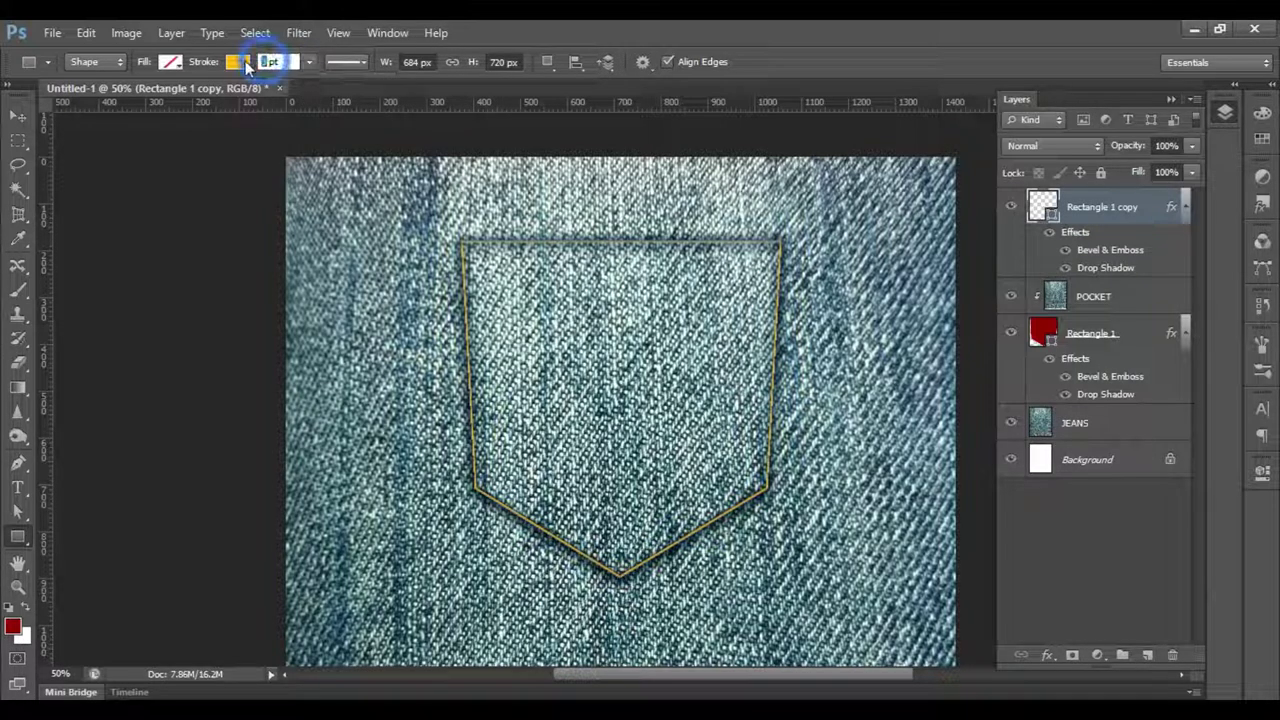
text(4)
key(Return)
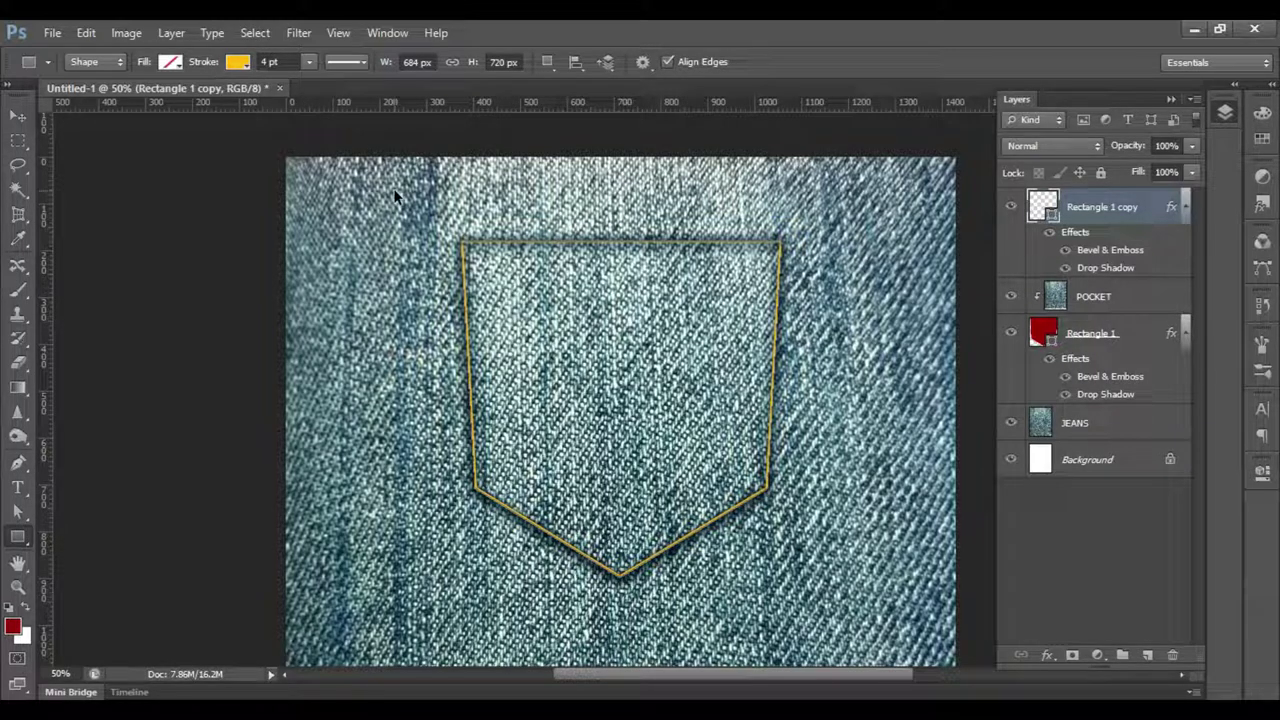
key(ctrl+t)
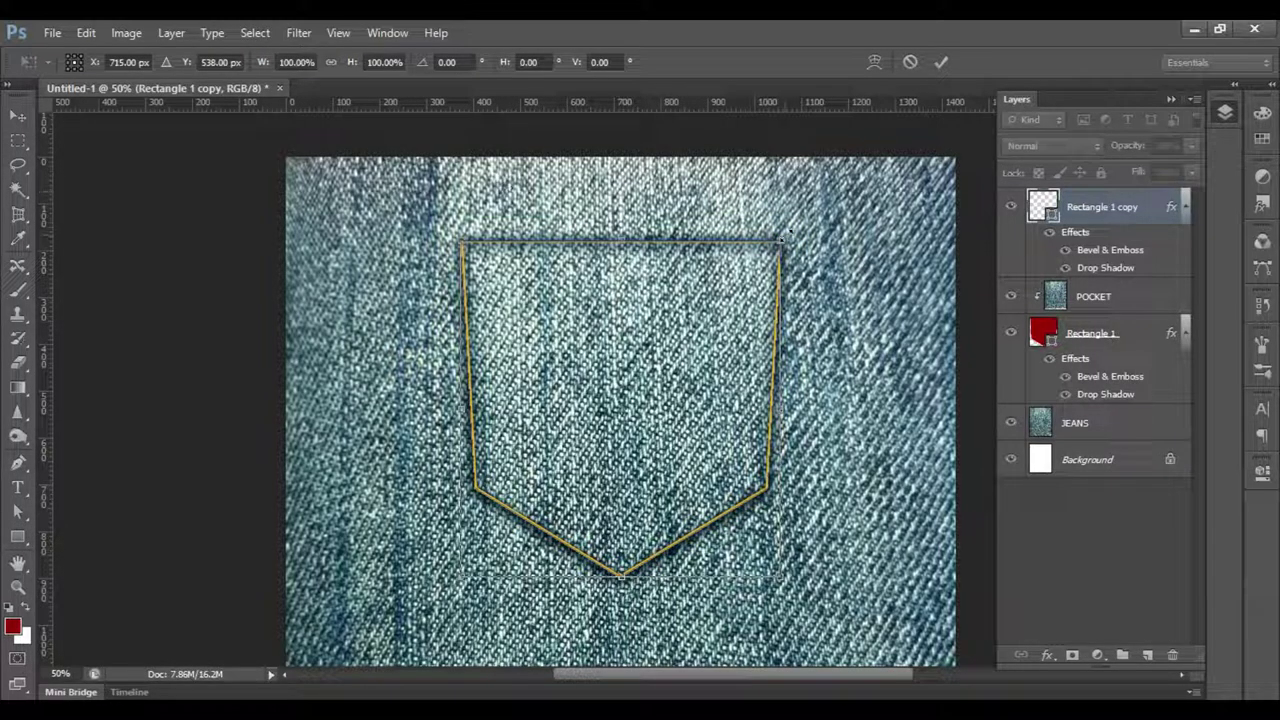
Scale the yellow outline to about 89% (607 × 638 px), inset from the pocket edge.
drag(781, 238, 767, 254)
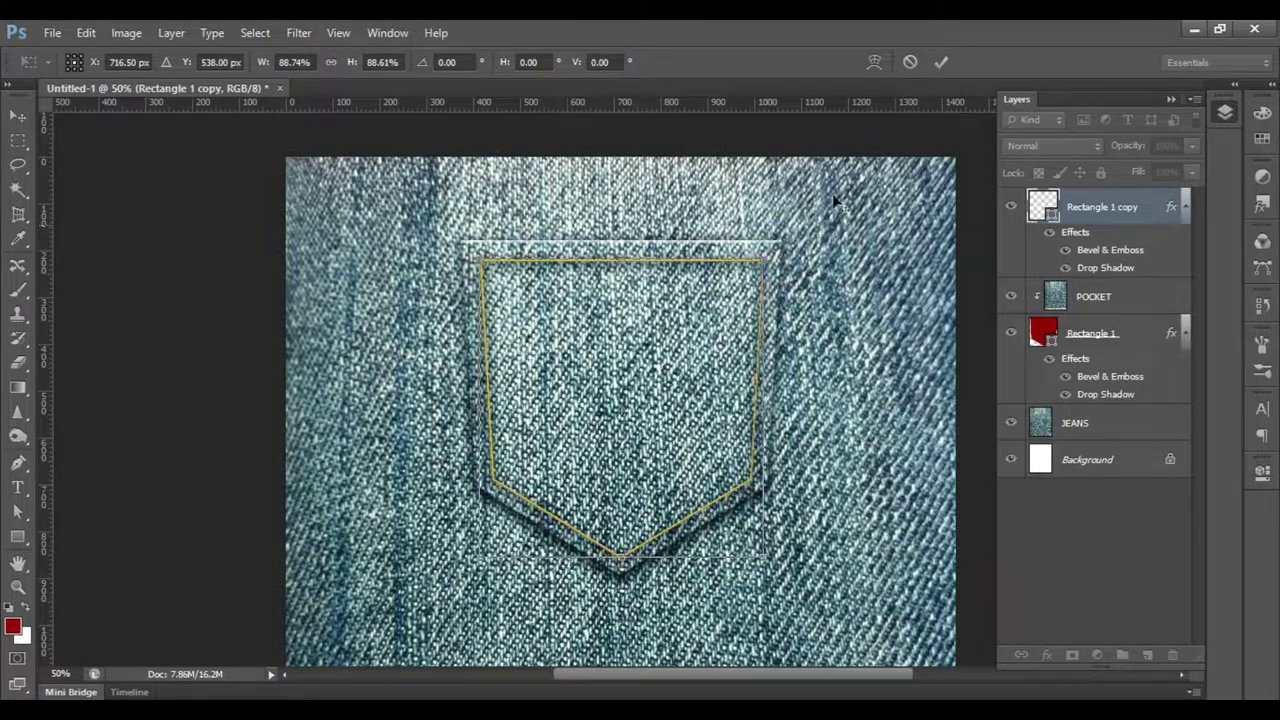
click(940, 62)
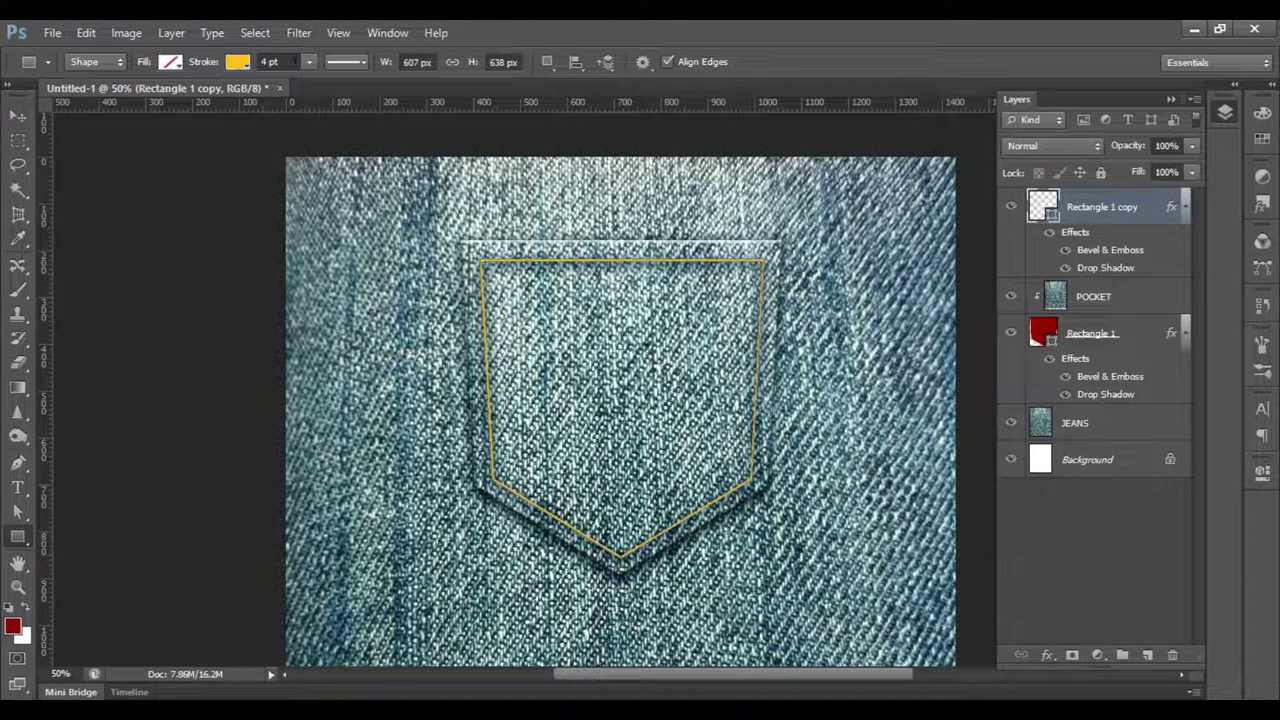
Change the yellow outline to a dashed stroke, 8 pt wide.
click(270, 62)
click(366, 62)
click(318, 148)
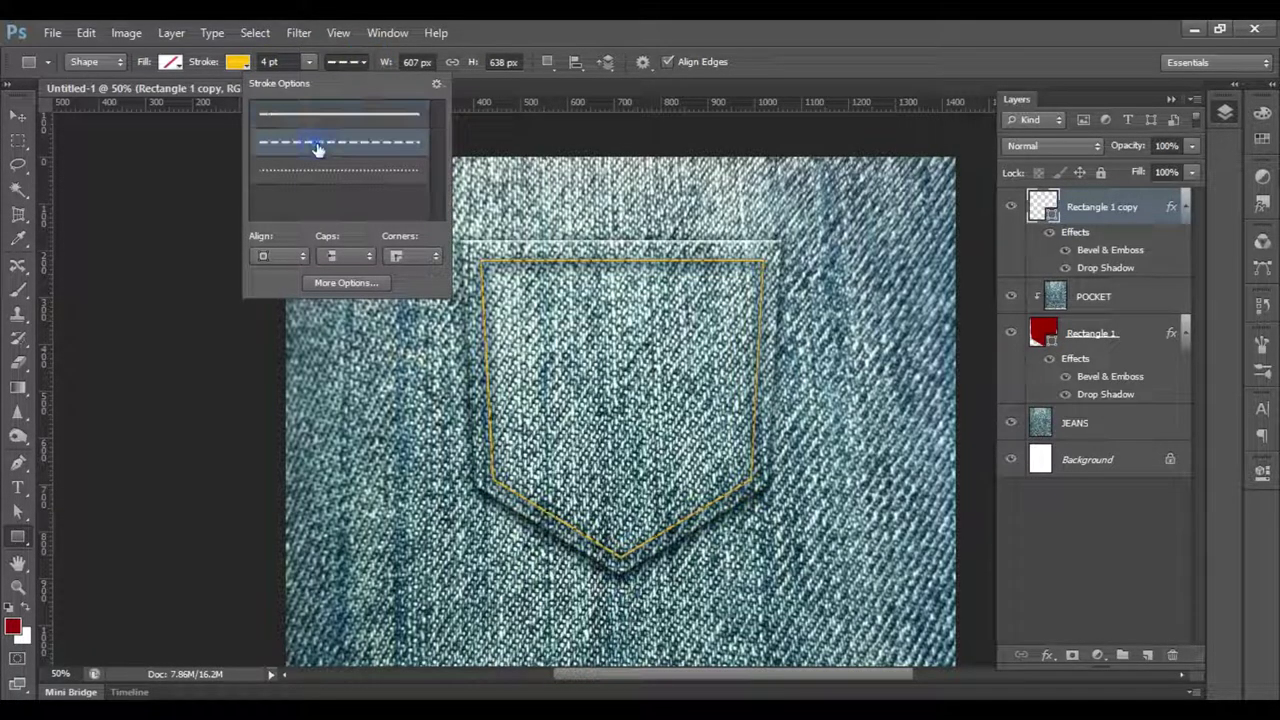
click(299, 59)
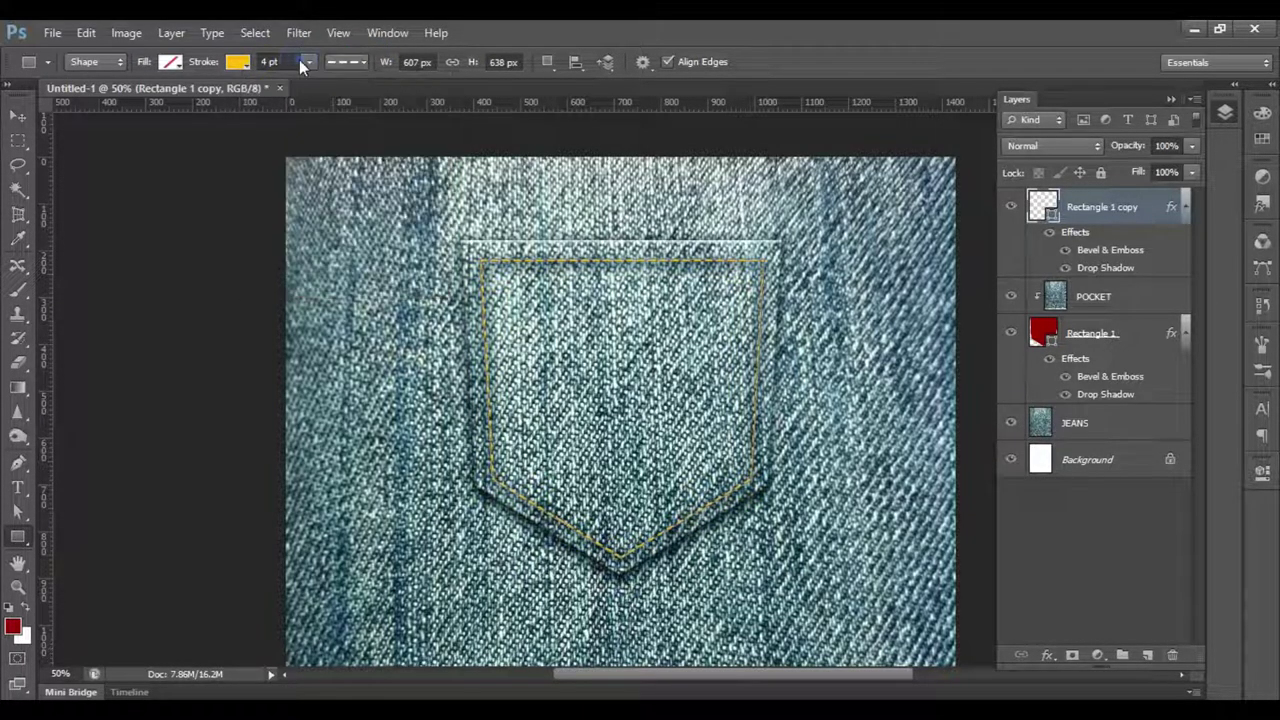
double_click(263, 62)
text(5)
key(Return)
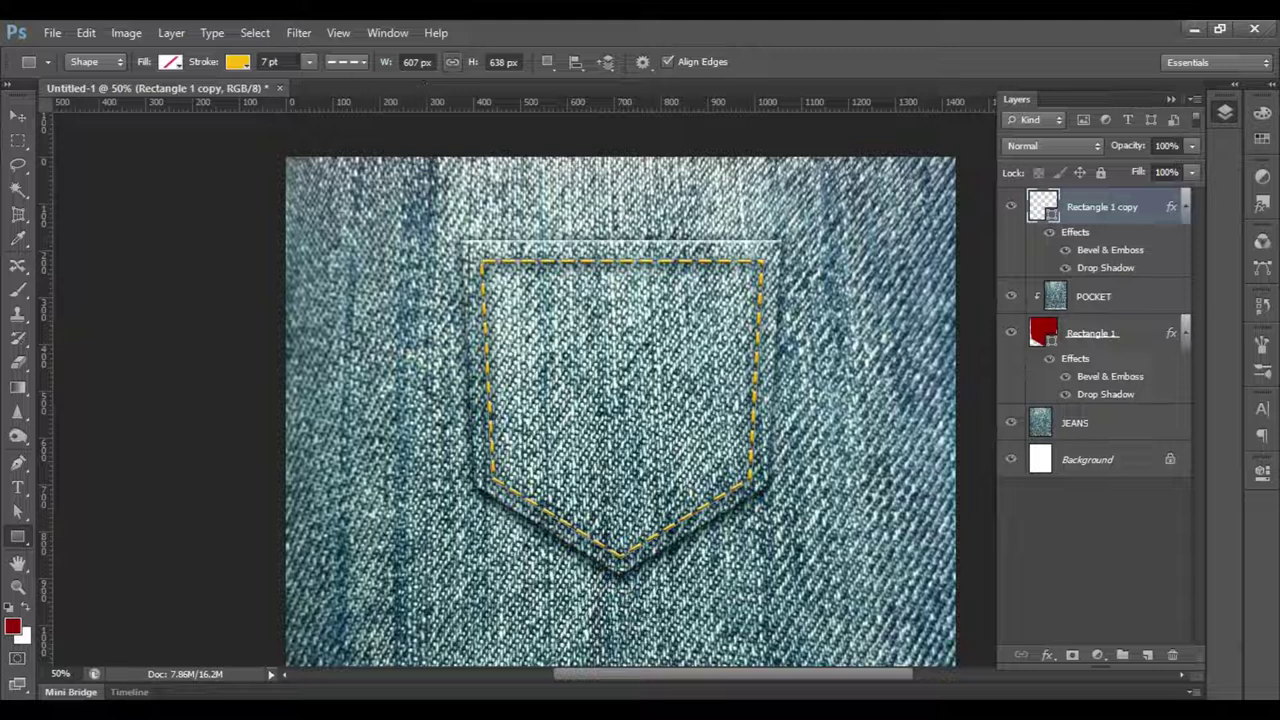
click(218, 66)
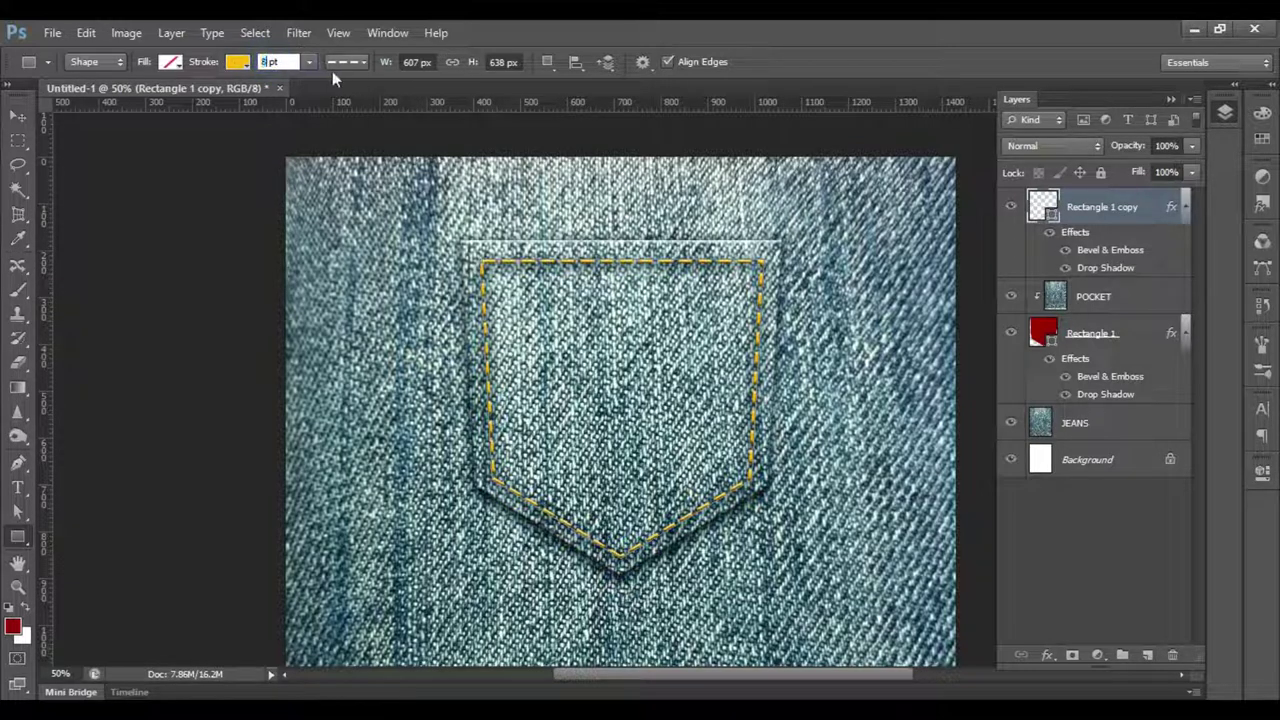
key(Return)
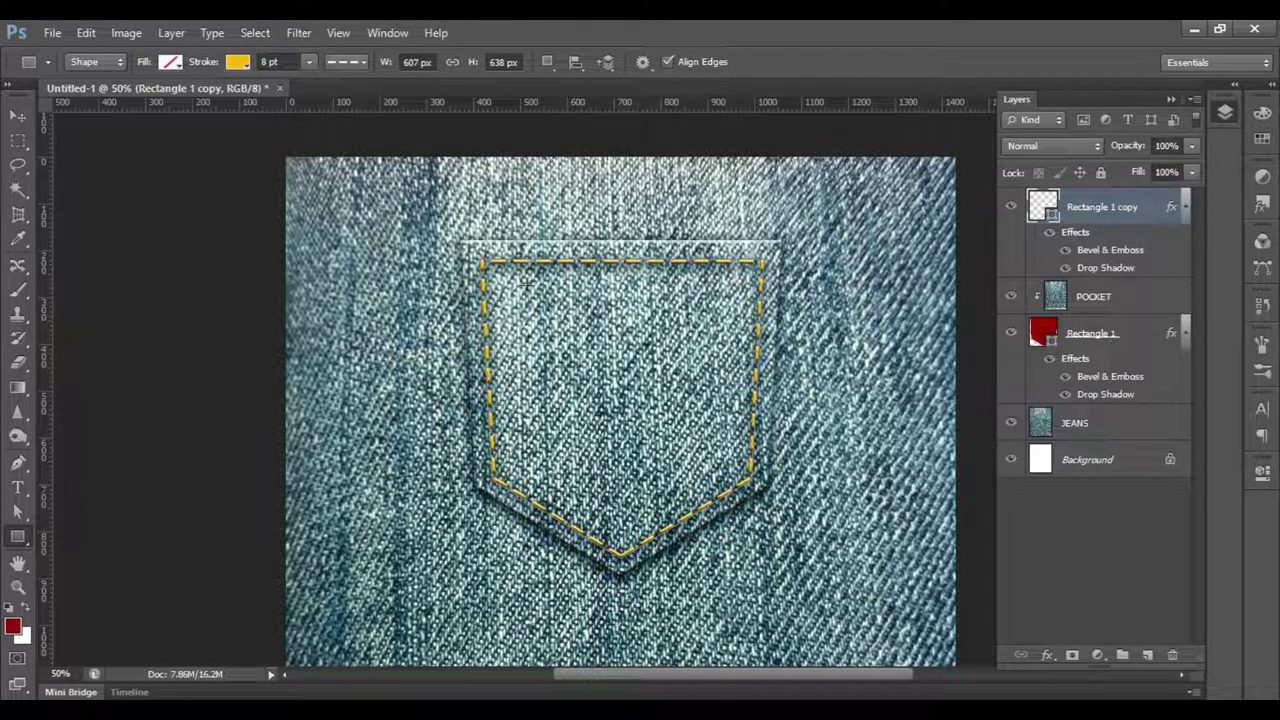
Set the stitching's drop shadow to size 4 px, distance 3 px and spread 5%.
double_click(1105, 268)
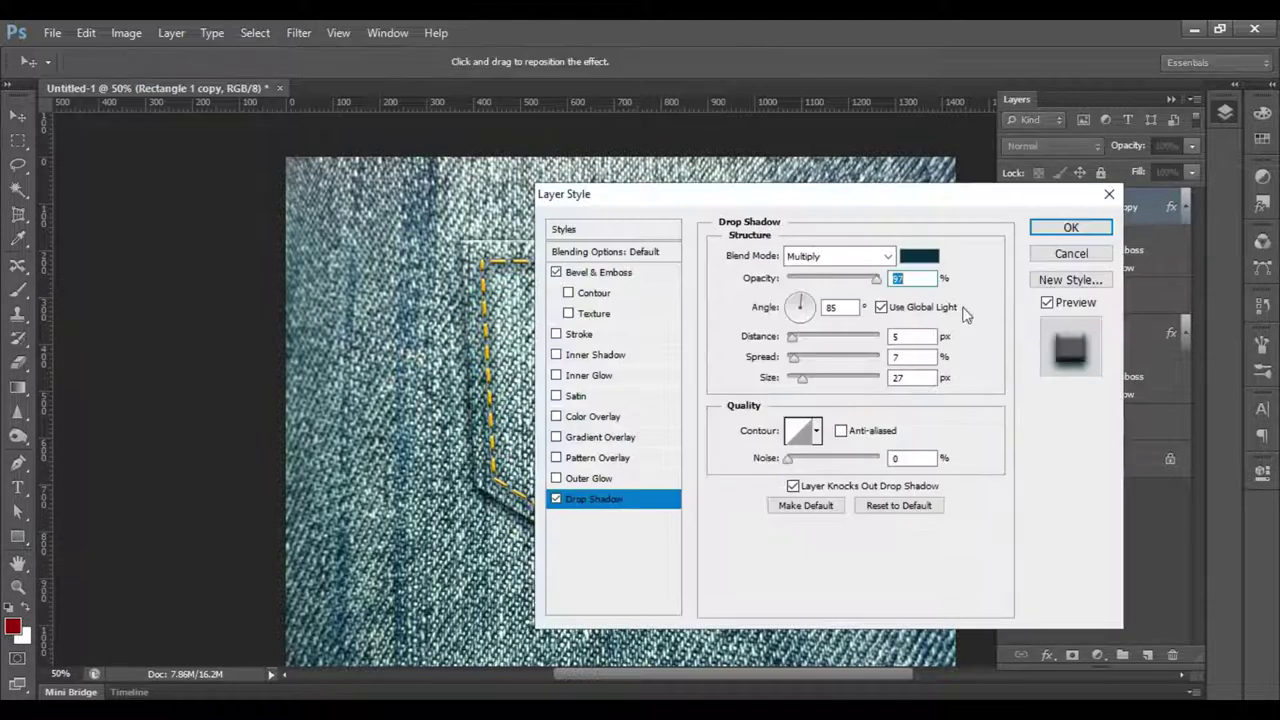
drag(837, 200, 1022, 201)
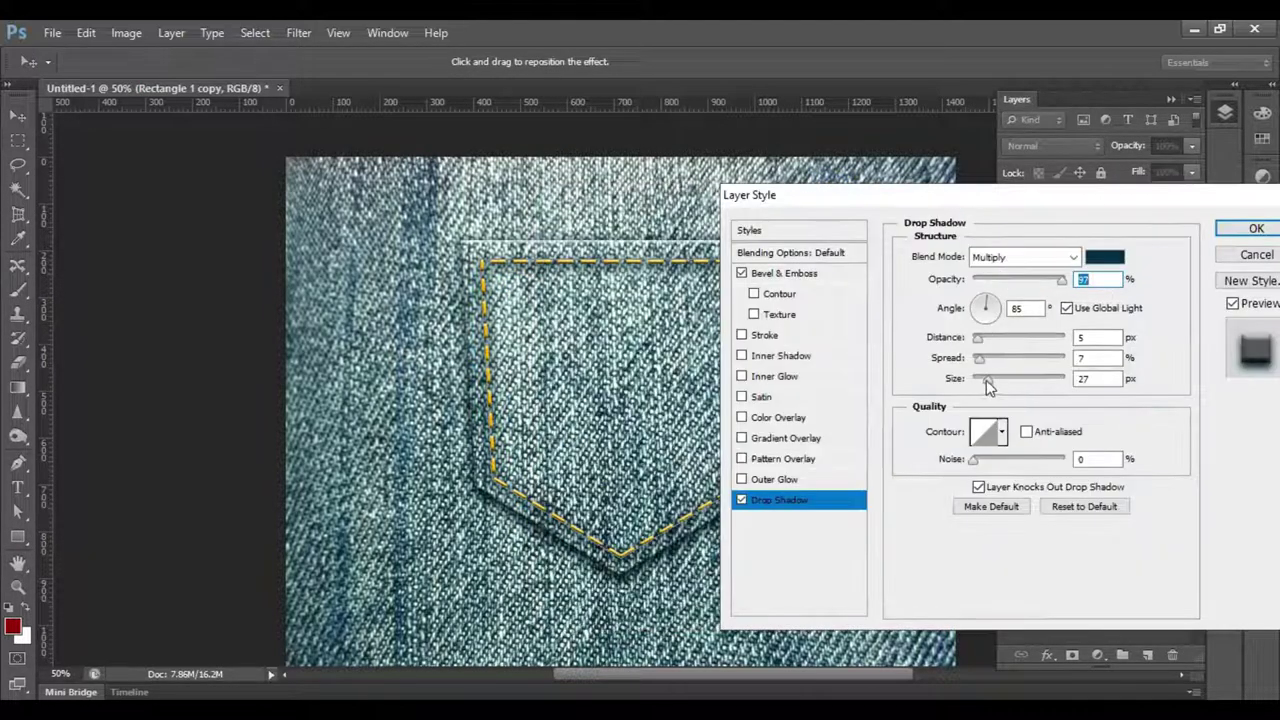
drag(987, 388, 980, 388)
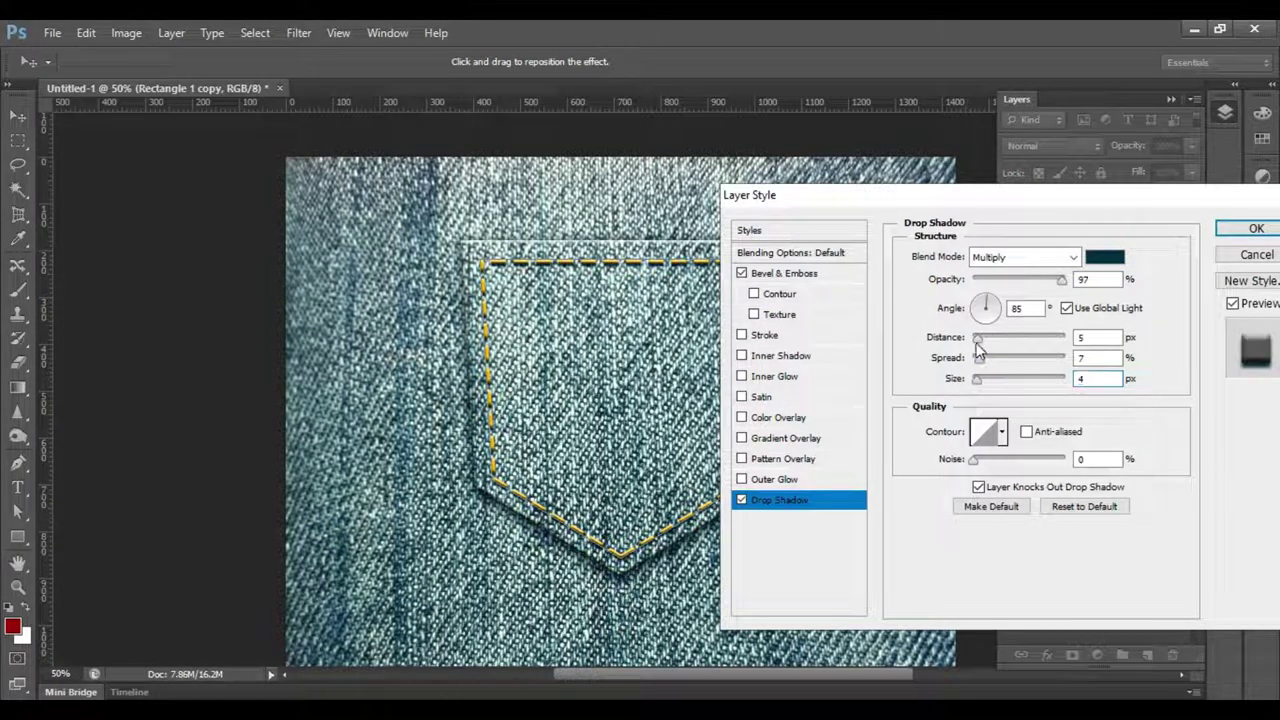
click(977, 340)
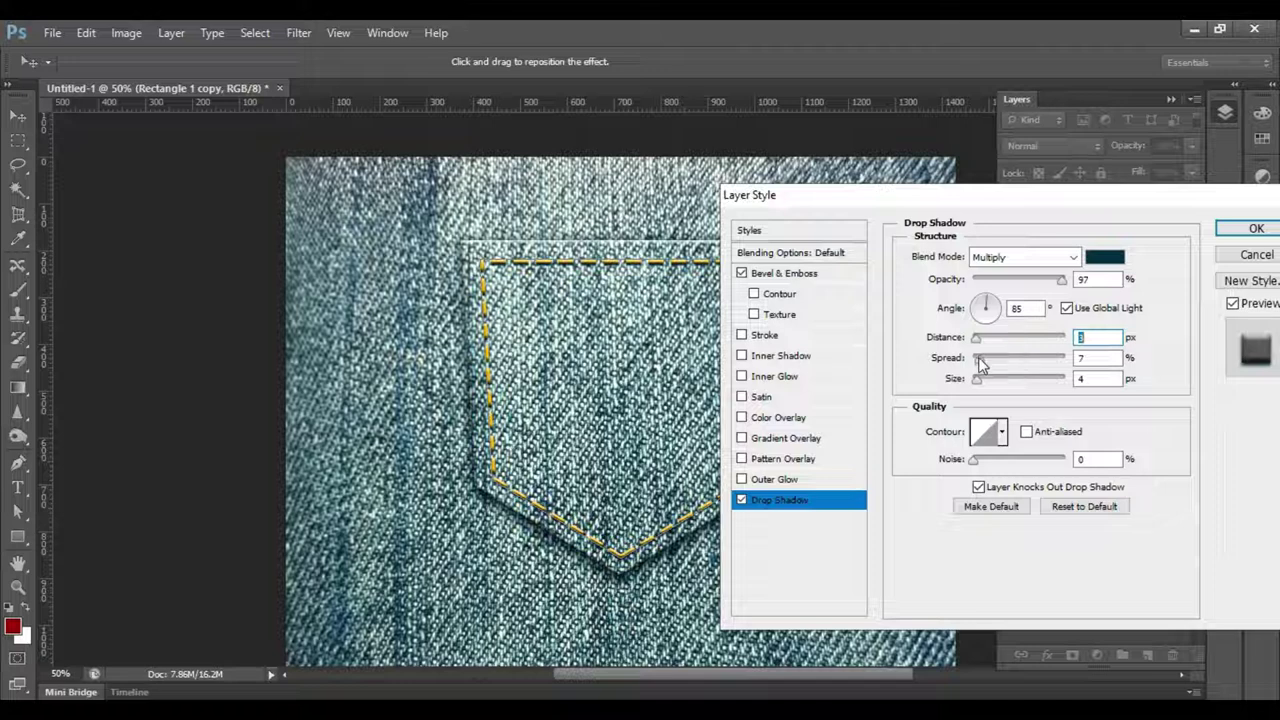
click(979, 359)
drag(977, 358, 984, 358)
click(1225, 229)
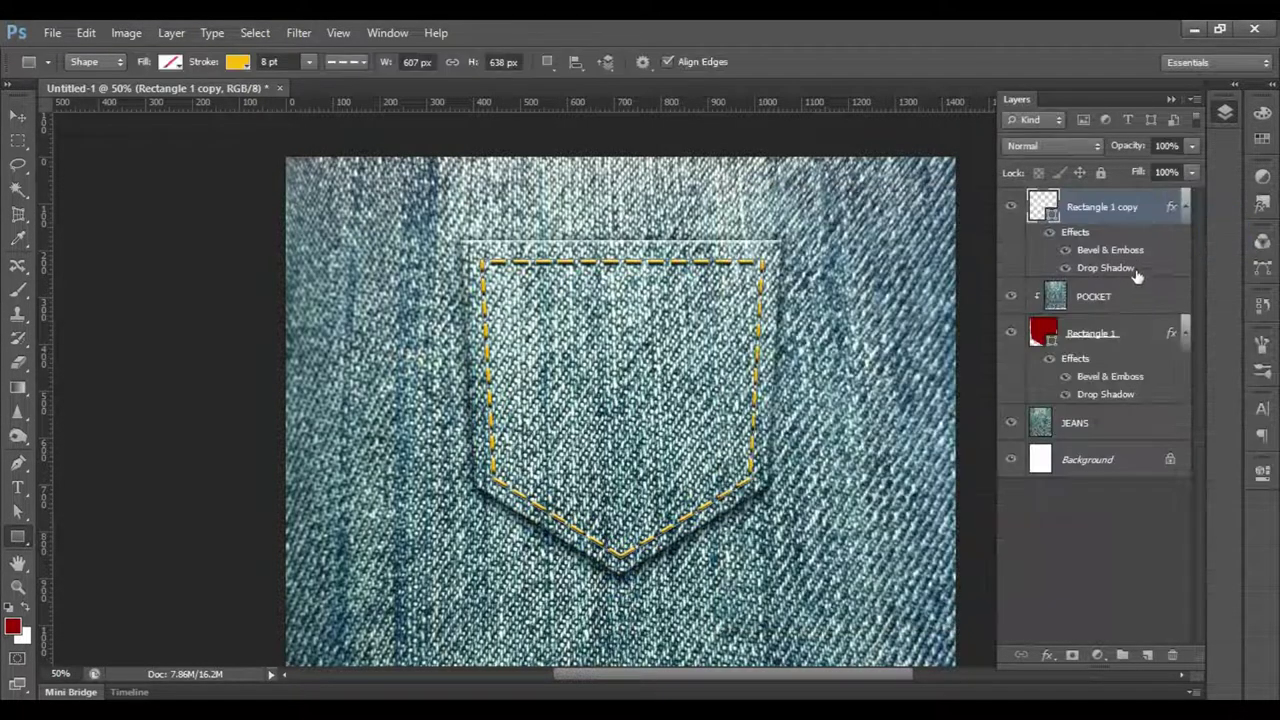
Duplicate the stitching layer and scale the copy to about 90% inside the original.
key(ctrl+j)
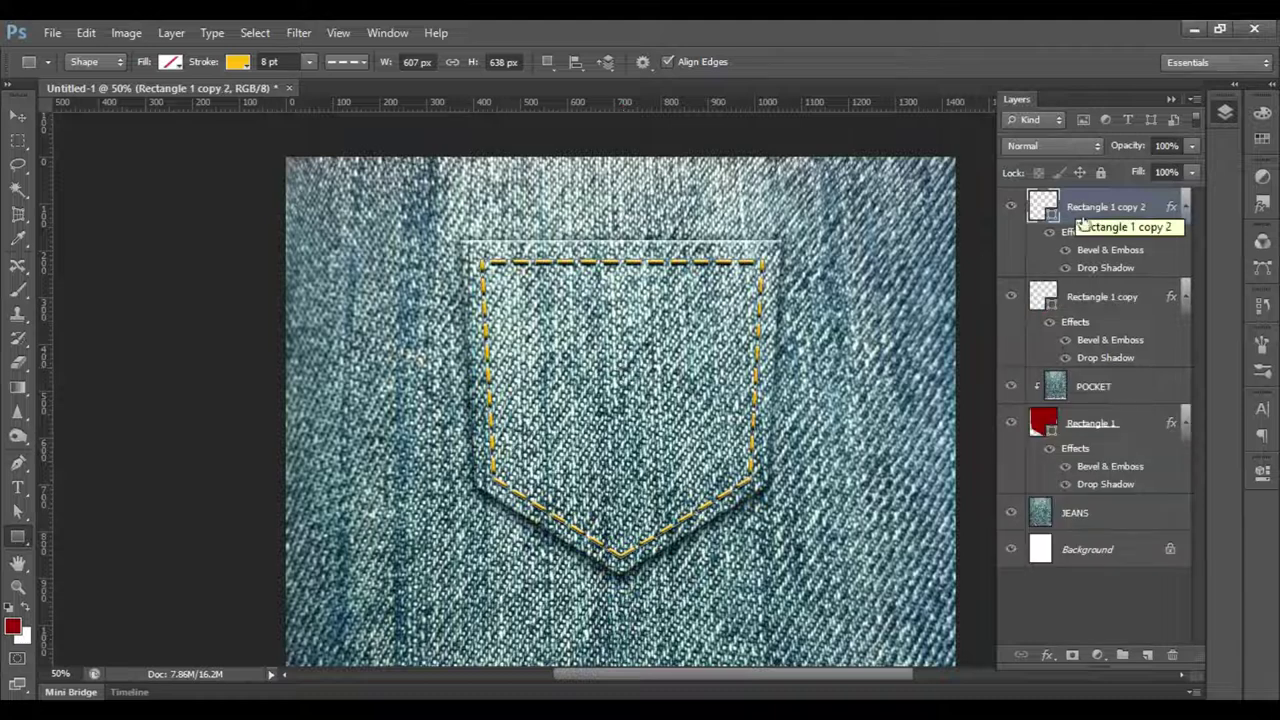
key(ctrl+t)
drag(766, 259, 752, 280)
key(Return)
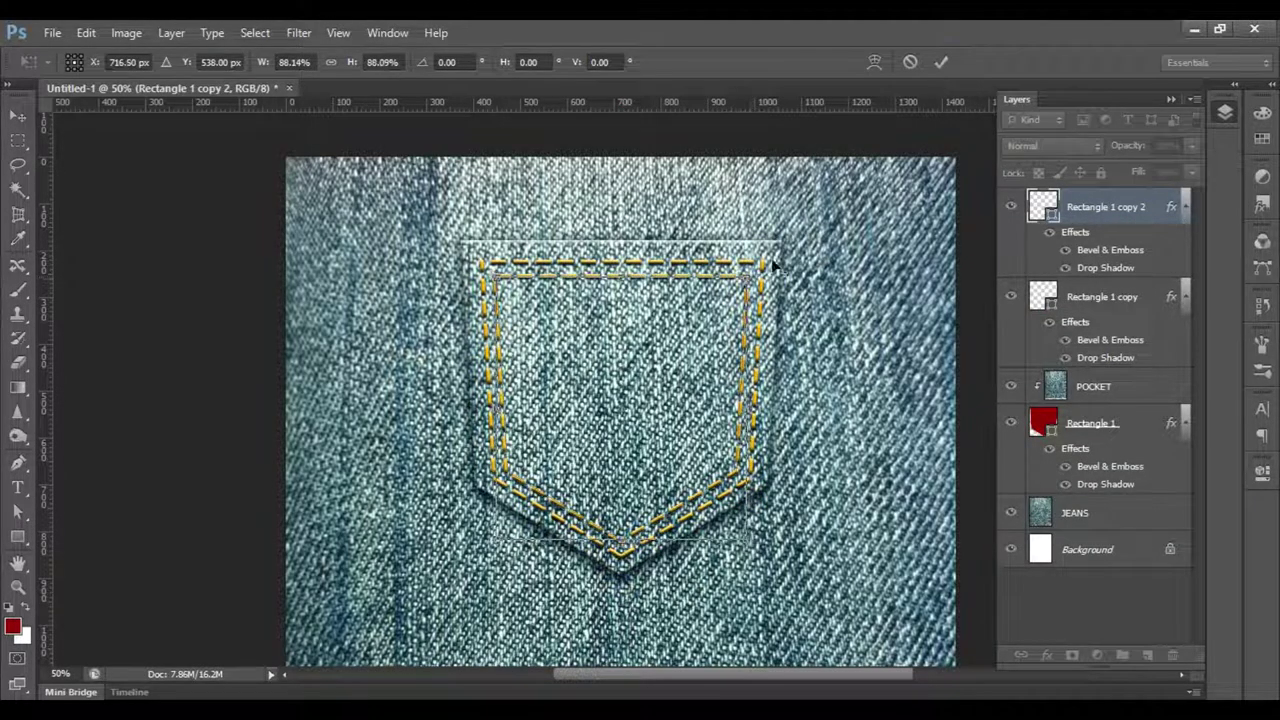
Colour the inner stitching dark blue and open its Bevel & Emboss size (2 px).
click(237, 61)
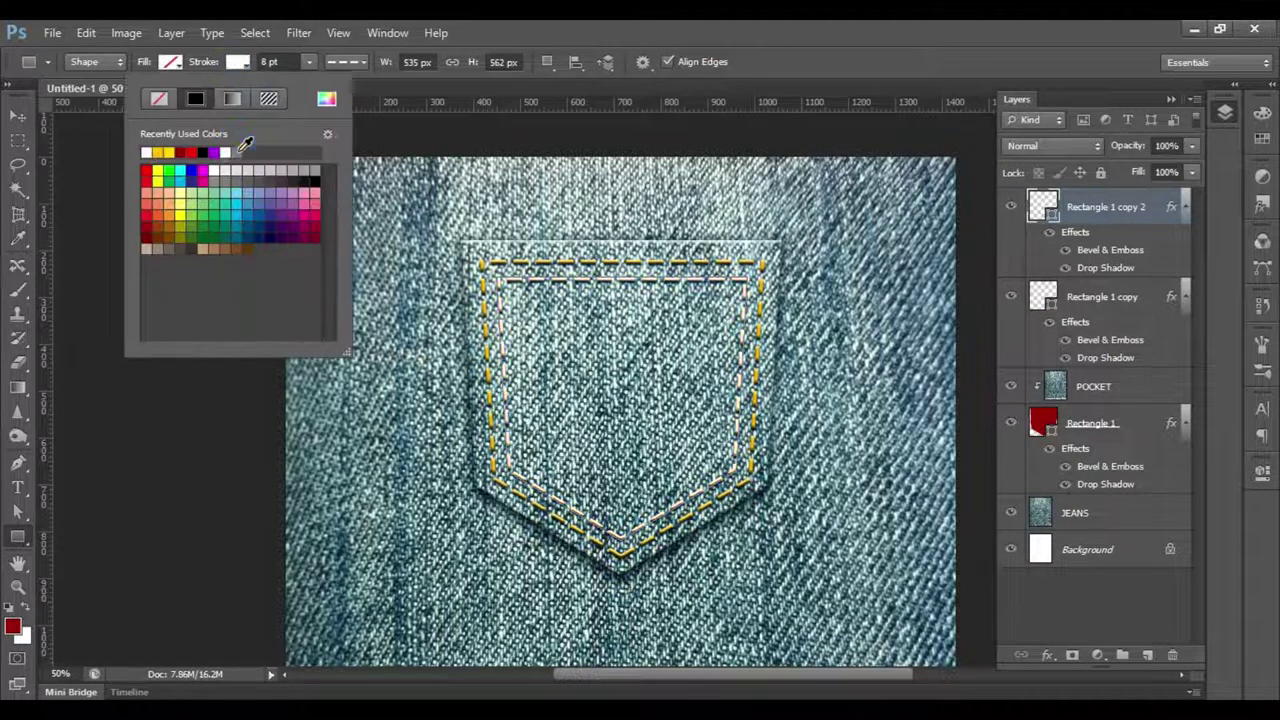
click(191, 172)
click(257, 220)
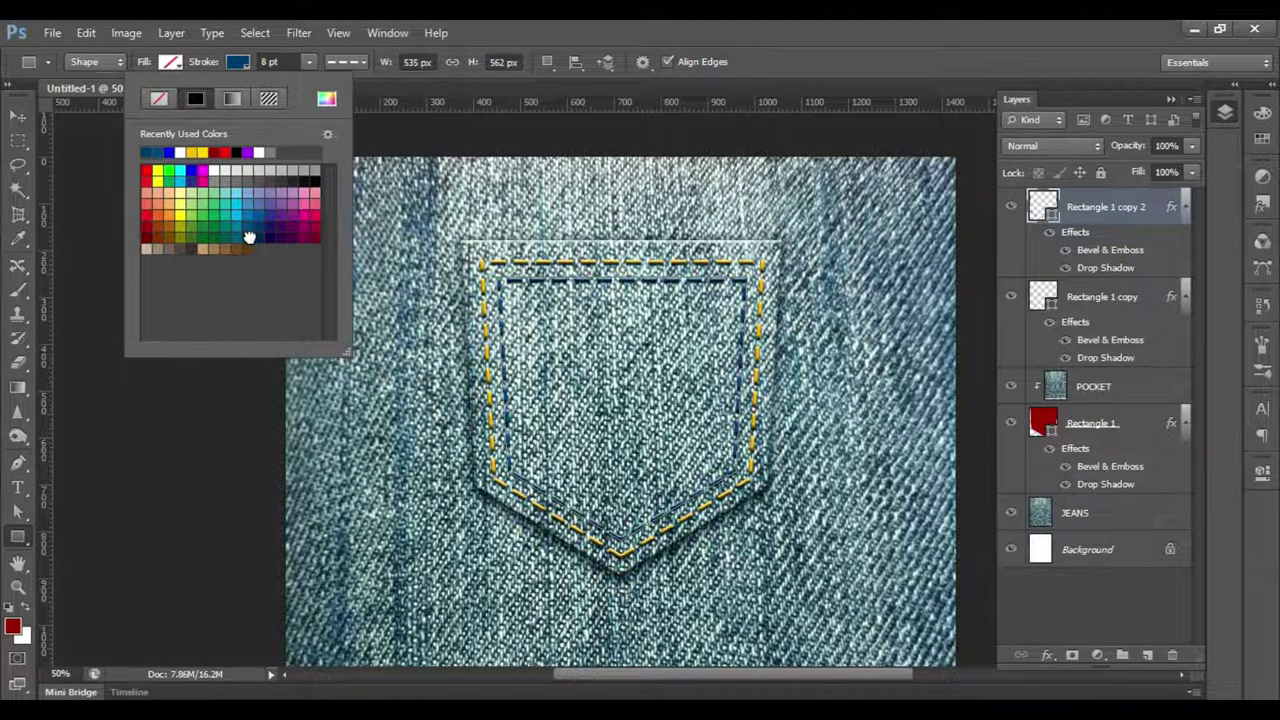
click(1050, 250)
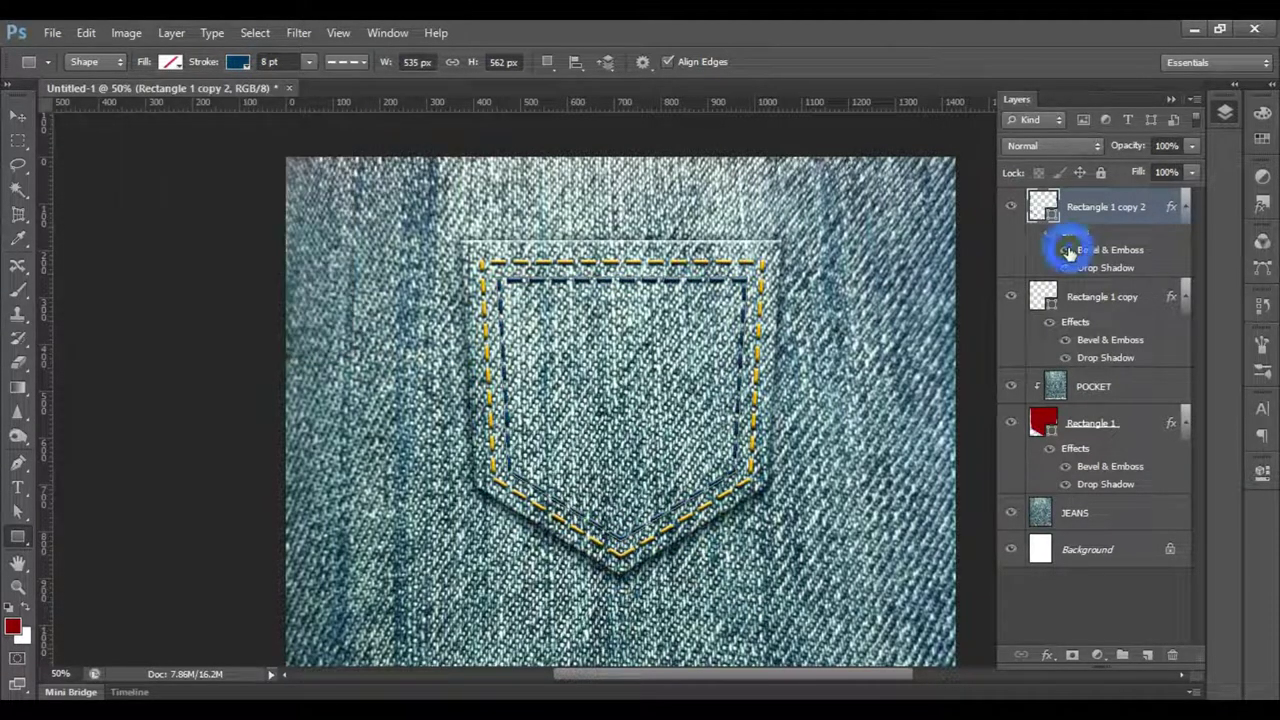
double_click(1088, 251)
click(986, 343)
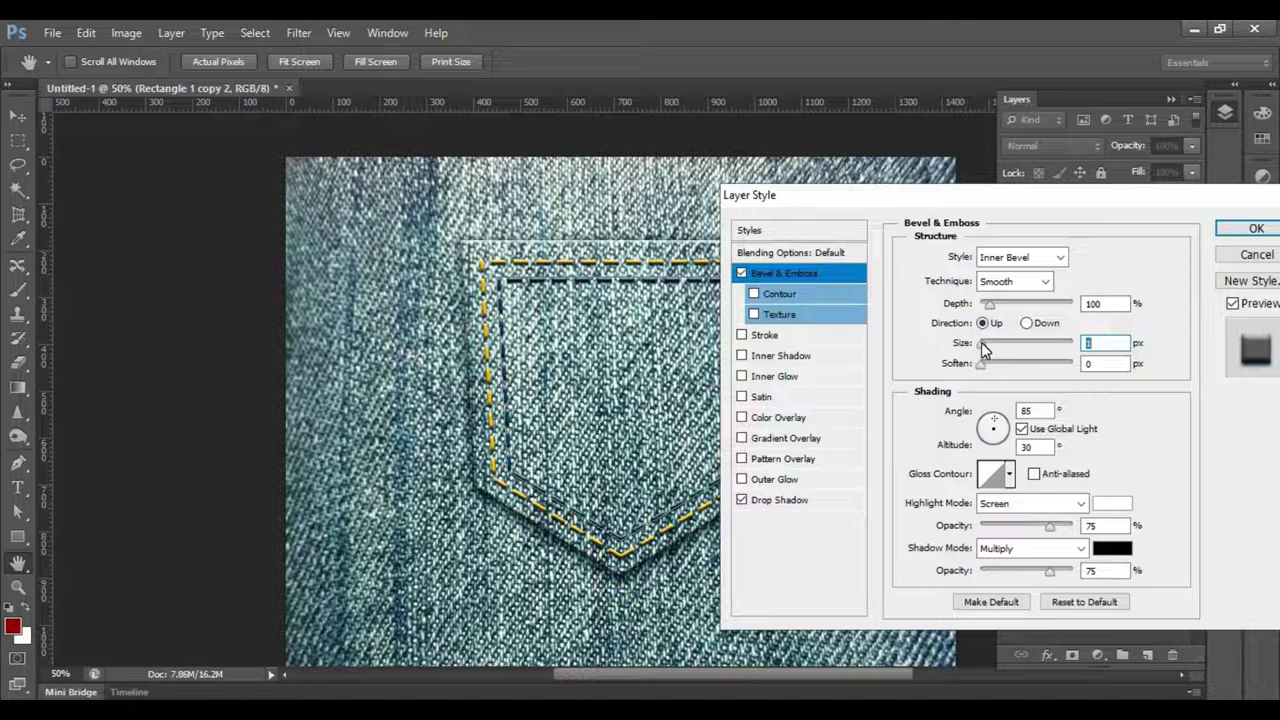
Confirm the bevel settings and change the inner stitching stroke to yellow.
click(1252, 228)
click(1110, 298)
click(1110, 210)
click(240, 62)
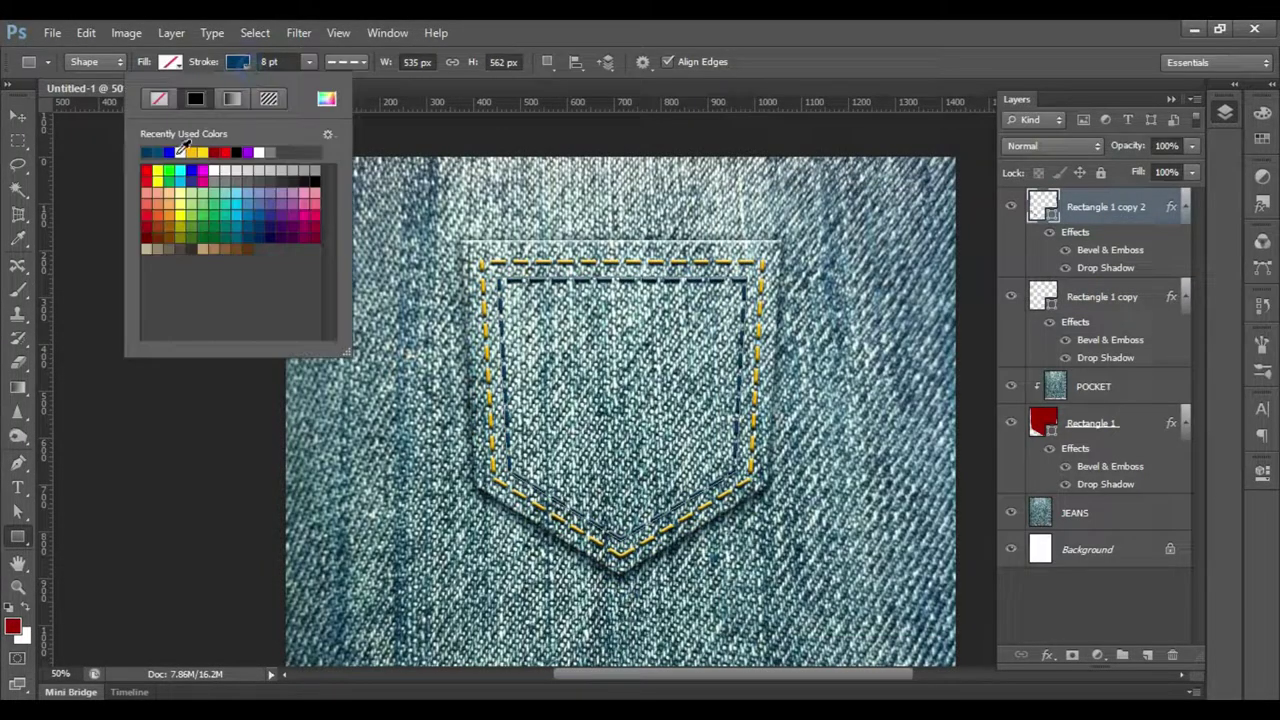
click(240, 152)
click(152, 226)
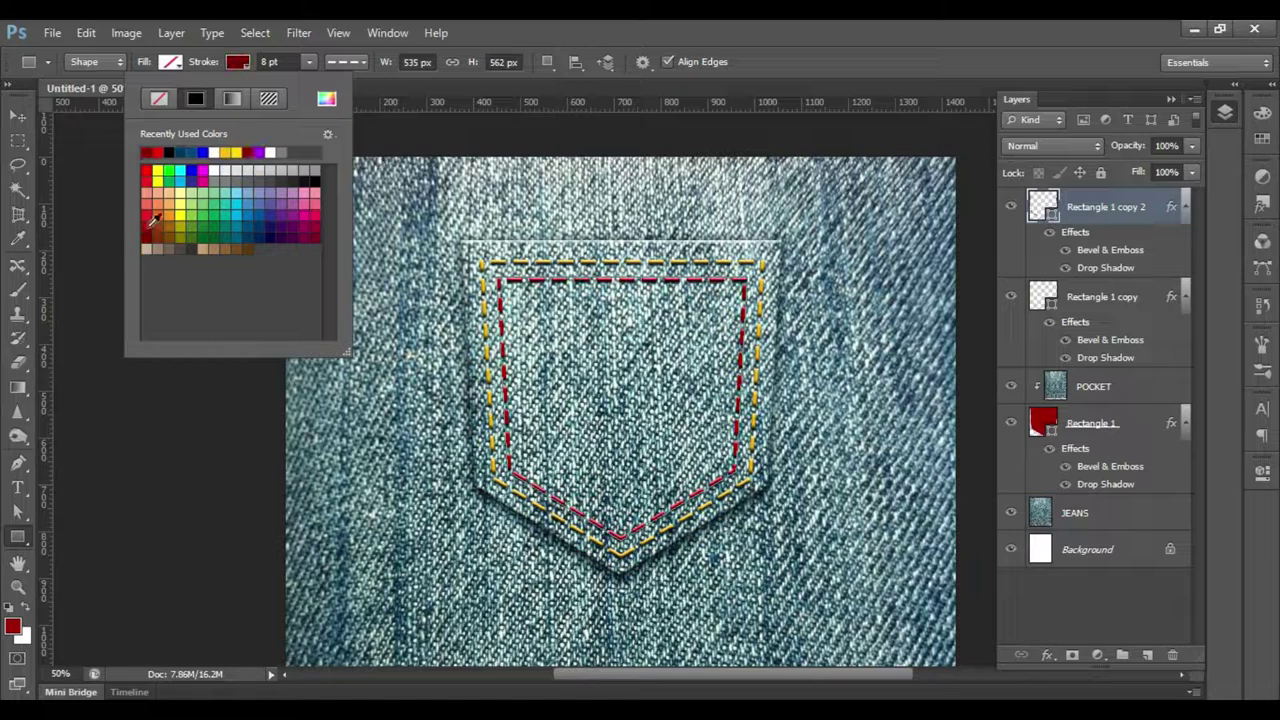
click(146, 237)
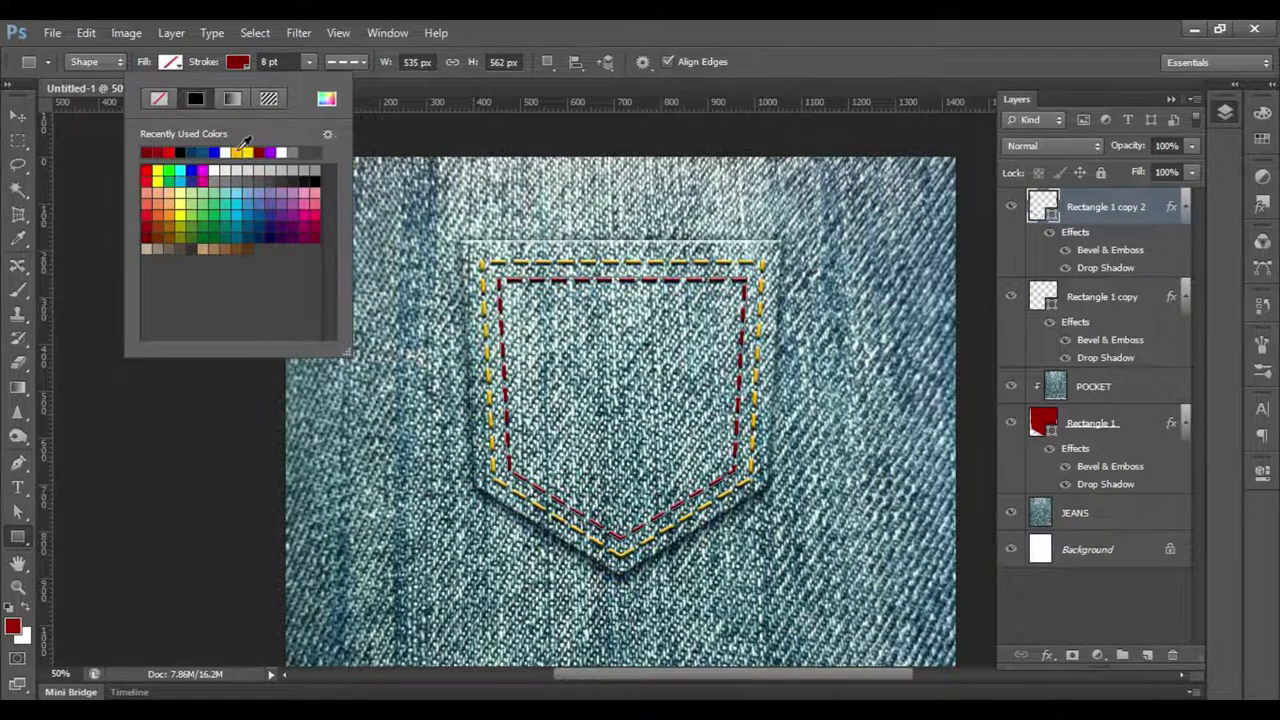
click(247, 152)
Refine the inner stitching stroke to a golden yellow in the colour picker.
click(326, 98)
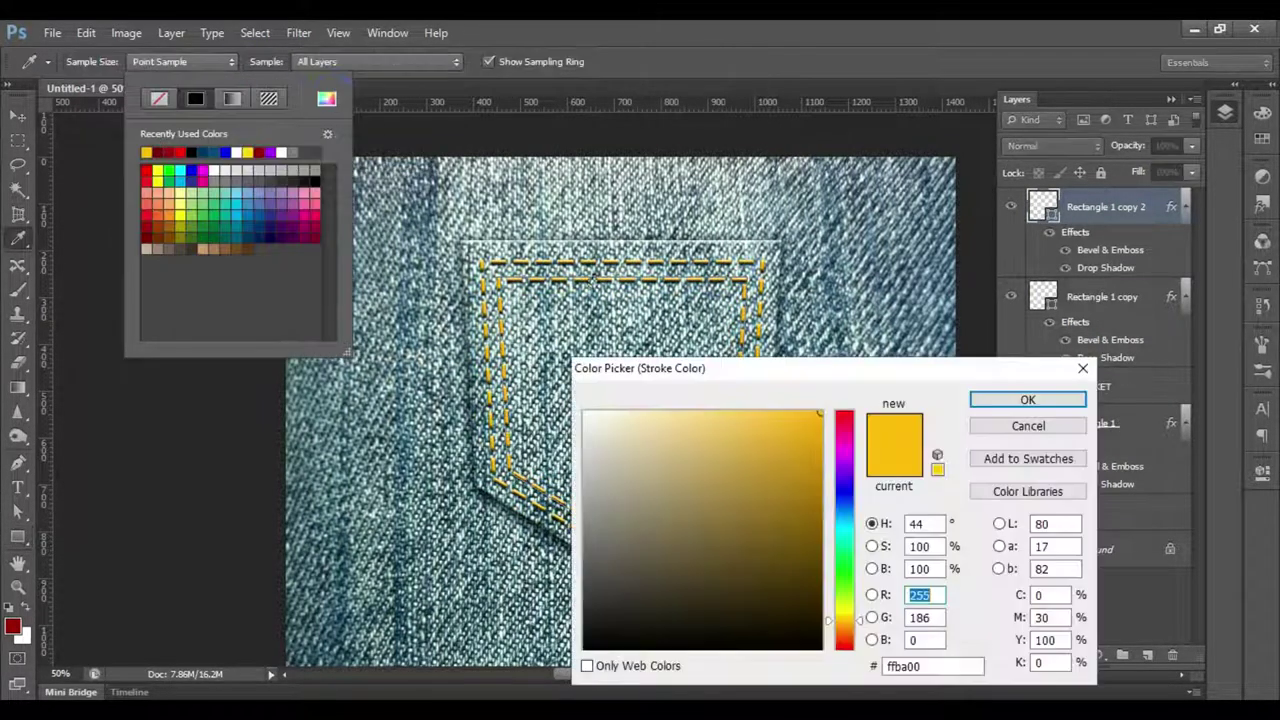
drag(781, 372, 171, 248)
drag(210, 318, 207, 389)
mouse_move(226, 497)
mouse_down()
mouse_move(220, 512)
mouse_move(220, 495)
mouse_up()
drag(207, 389, 212, 360)
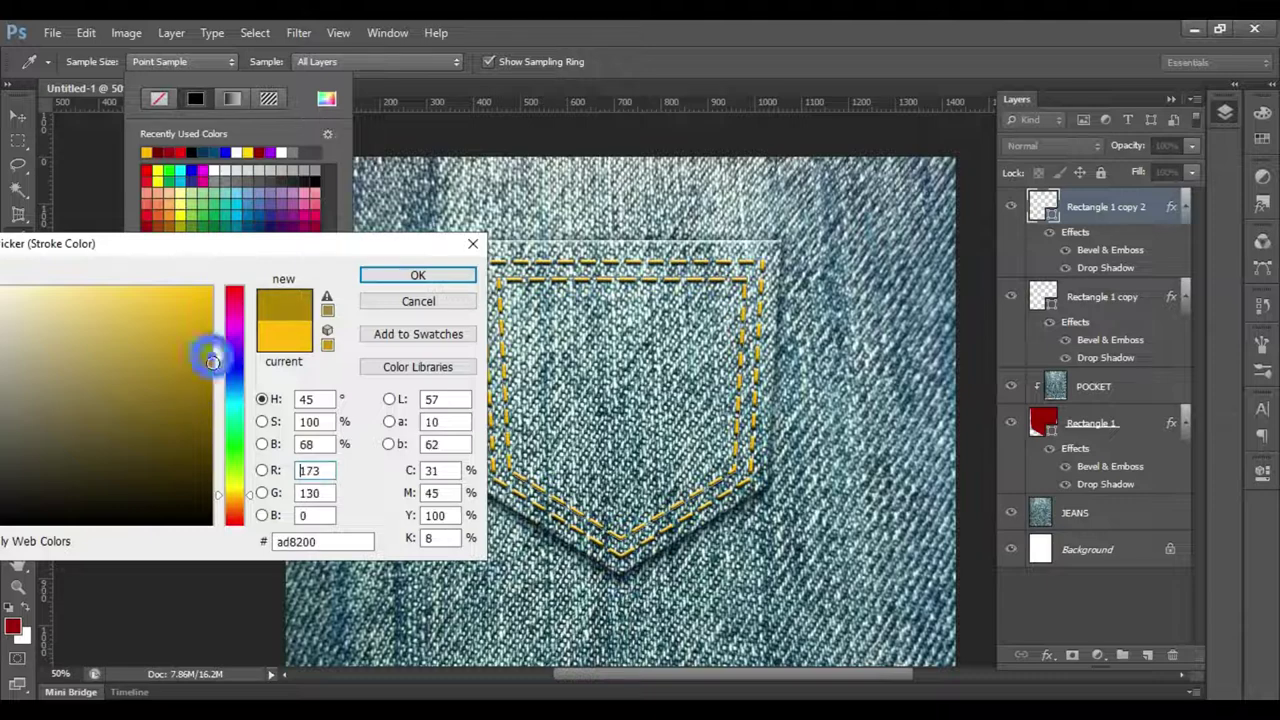
drag(222, 496, 222, 490)
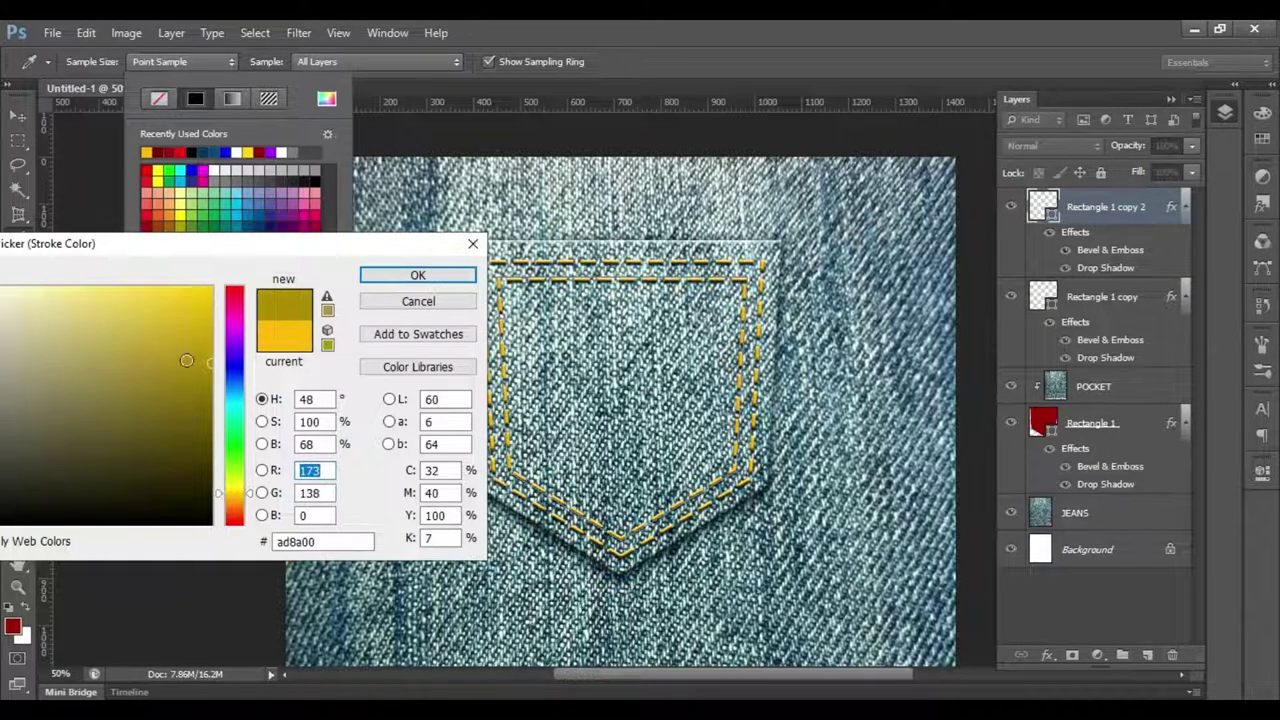
click(209, 294)
click(390, 278)
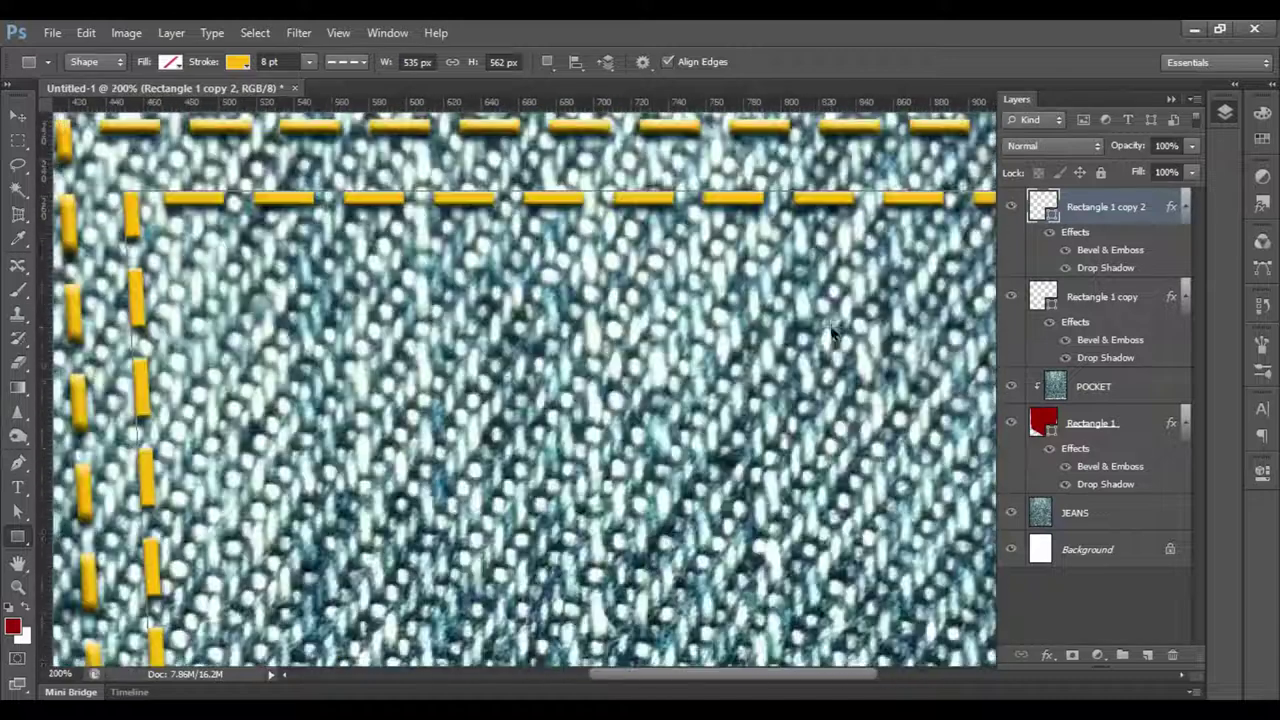
Zoom in, marquee-select a single stitch dash with Normal style, and add Layer 1 on top.
click(20, 141)
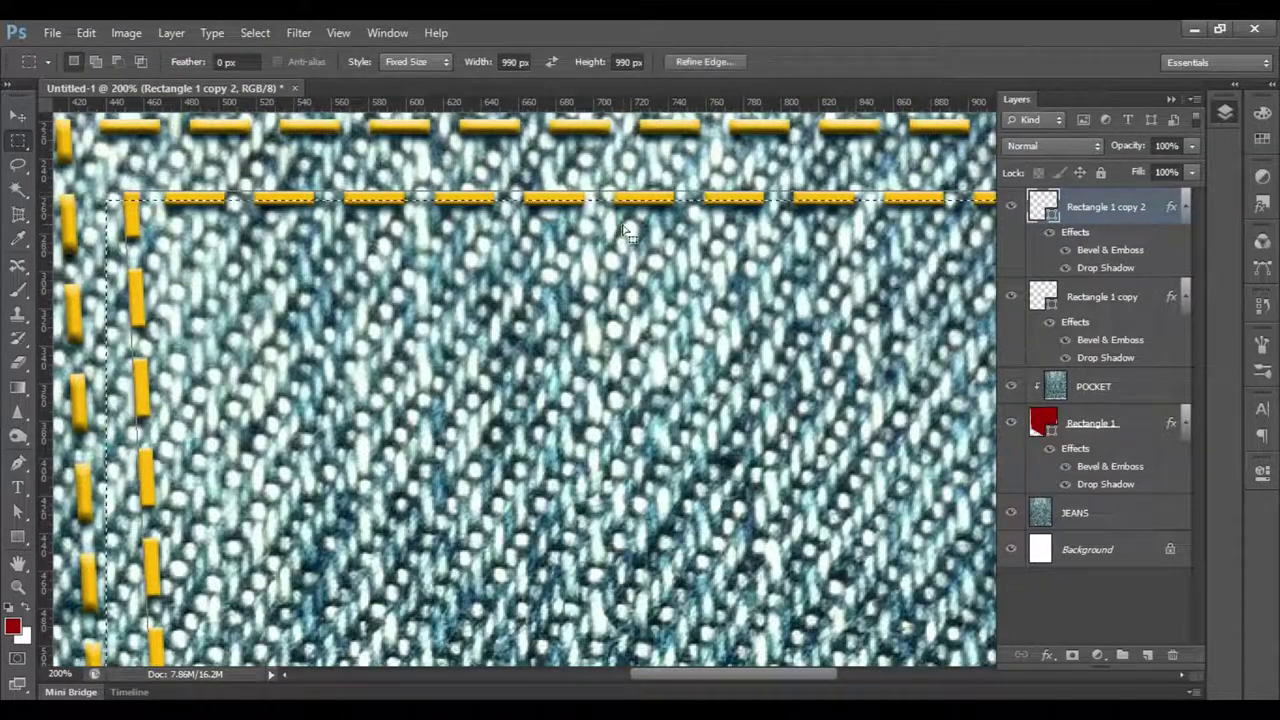
click(418, 62)
click(410, 52)
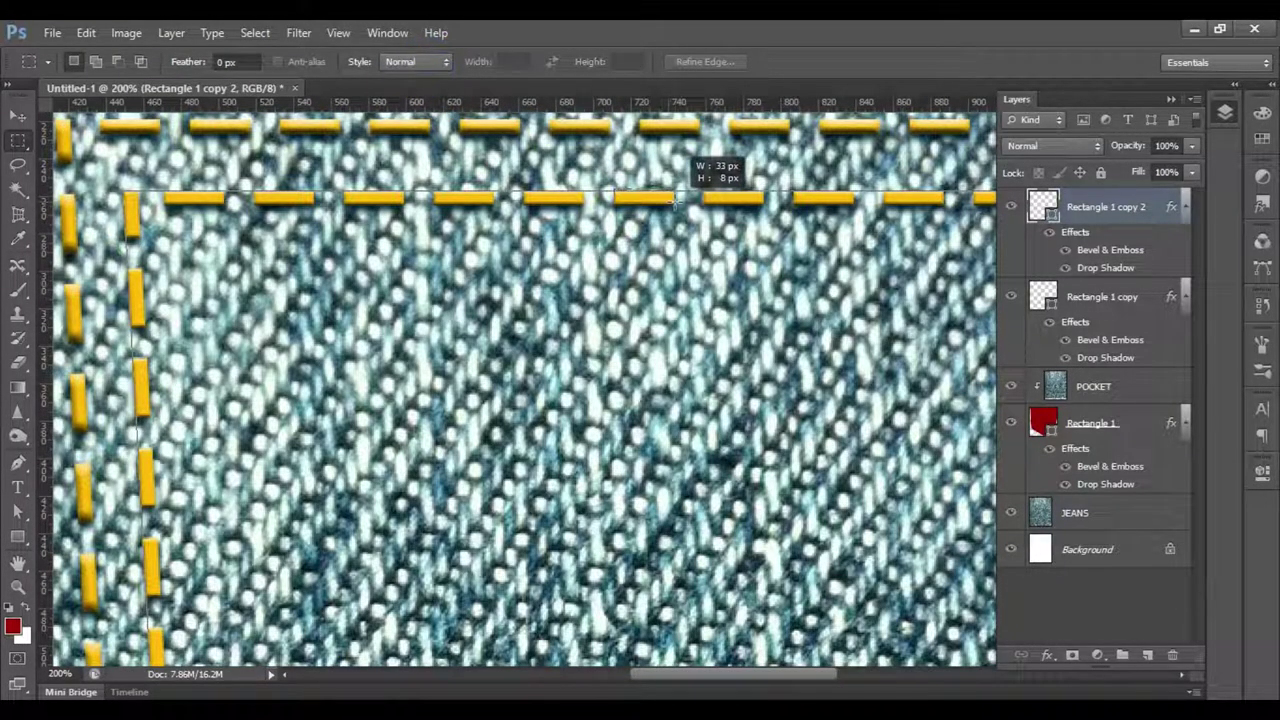
key(z)
drag(582, 179, 676, 274)
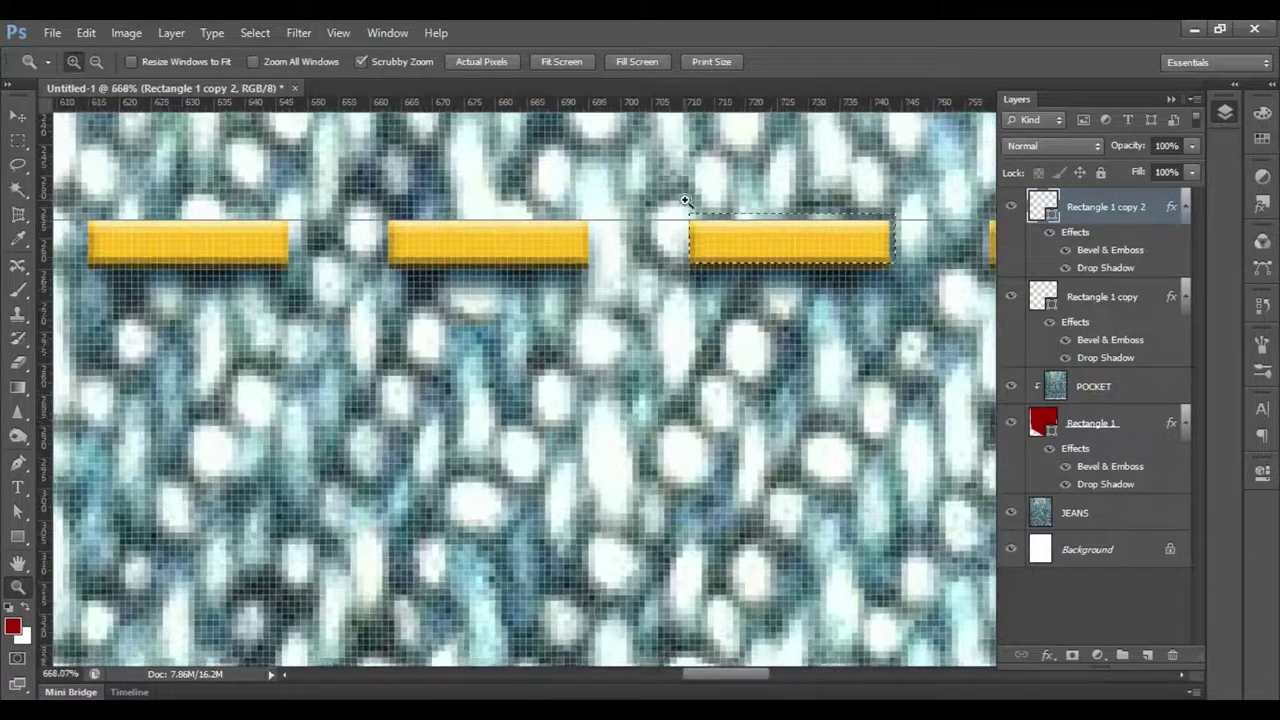
key(m)
mouse_move(668, 195)
mouse_down()
mouse_move(812, 210)
mouse_move(890, 265)
mouse_up()
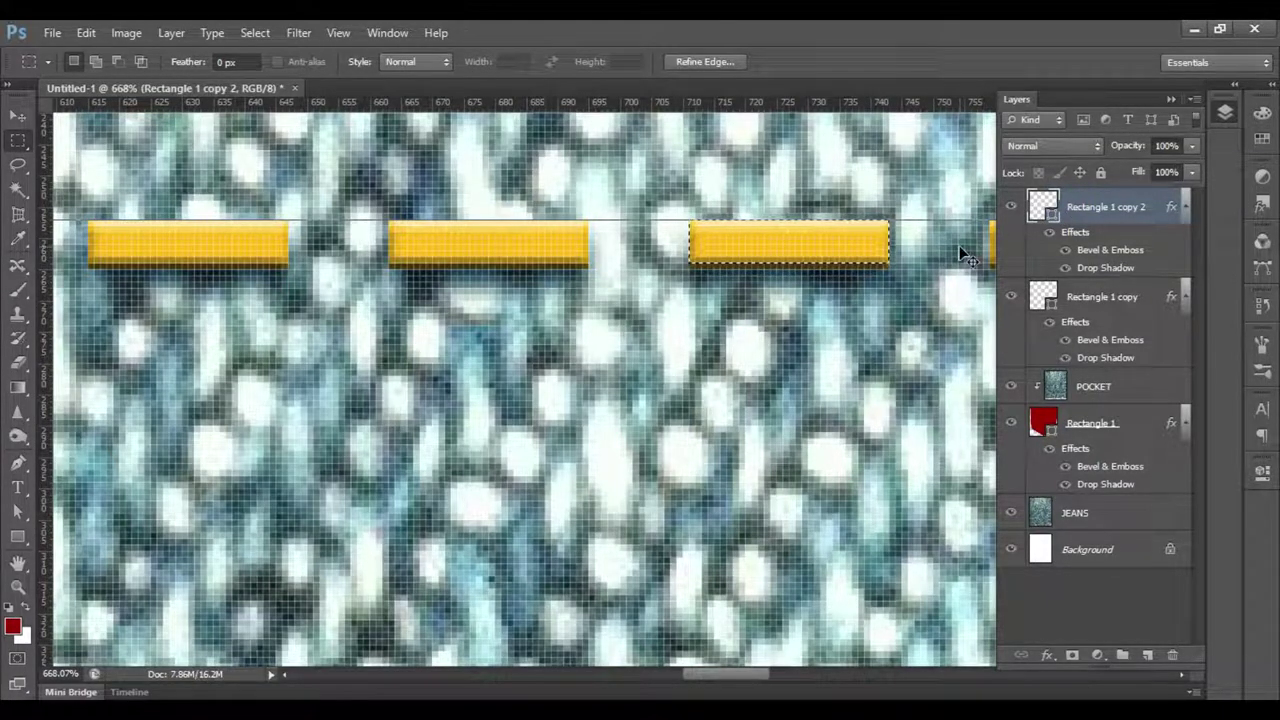
key(ctrl+j)
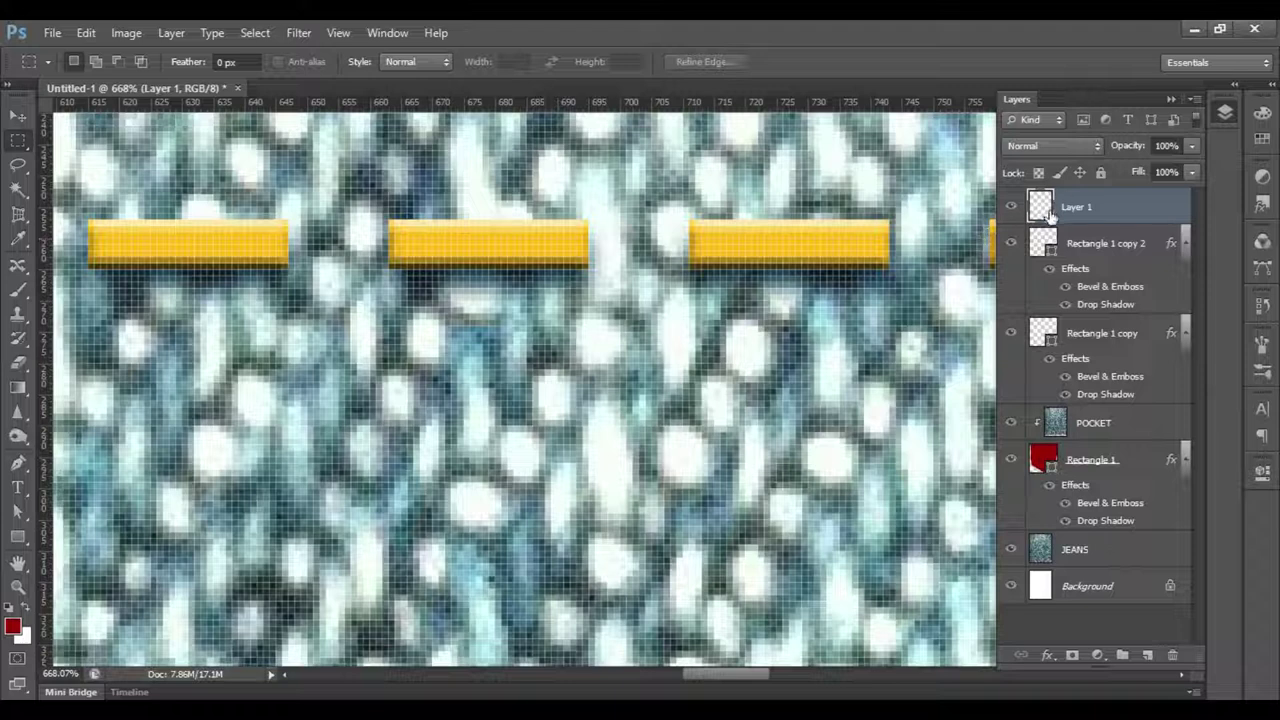
Fill the loaded stitch-dash selection with black on Layer 1 and deselect.
ctrl+click(1045, 208)
key(d)
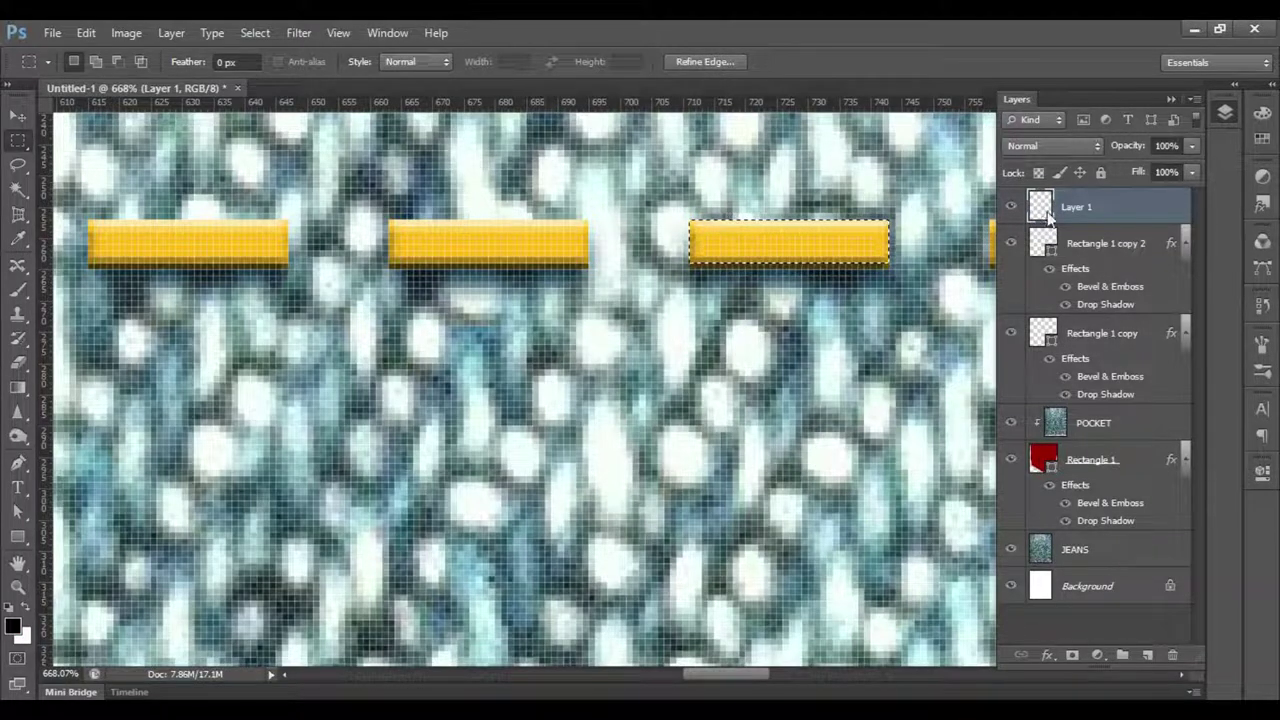
key(ctrl+BackSpace)
key(alt+BackSpace)
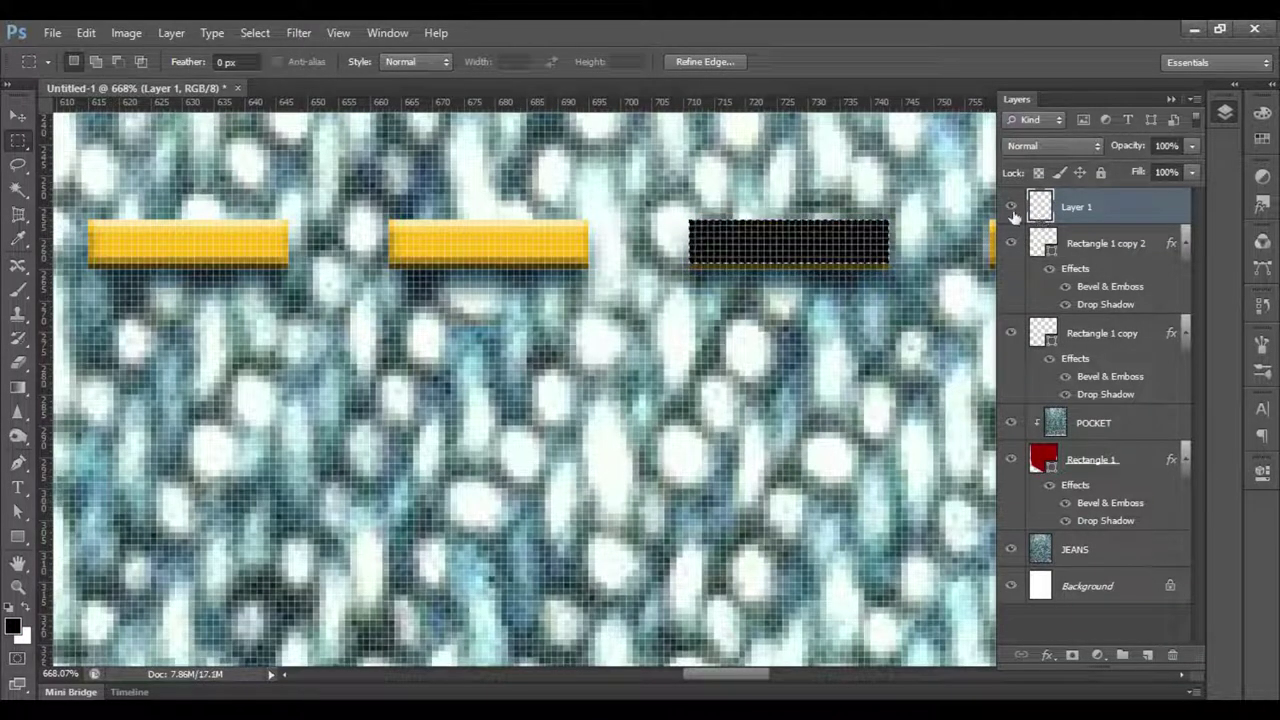
key(ctrl+d)
Isolate Layer 1 and define the black dash as a brush preset named STITCH.
click(87, 33)
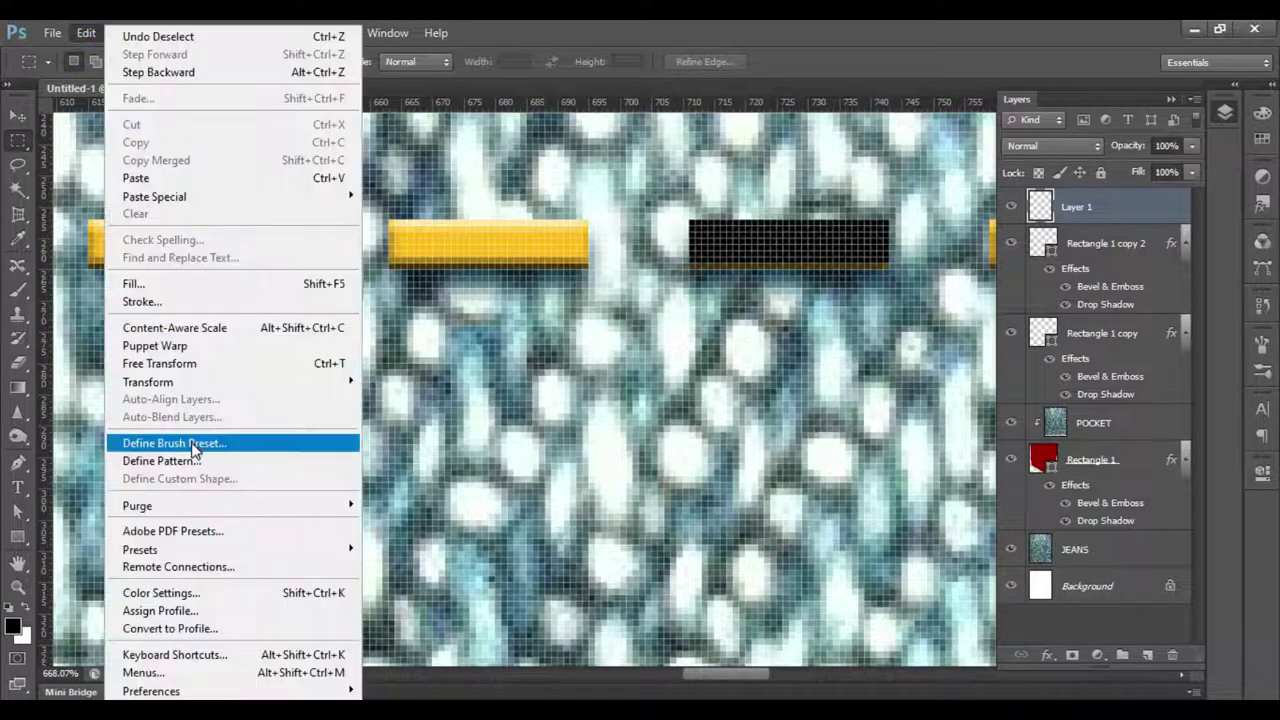
click(150, 447)
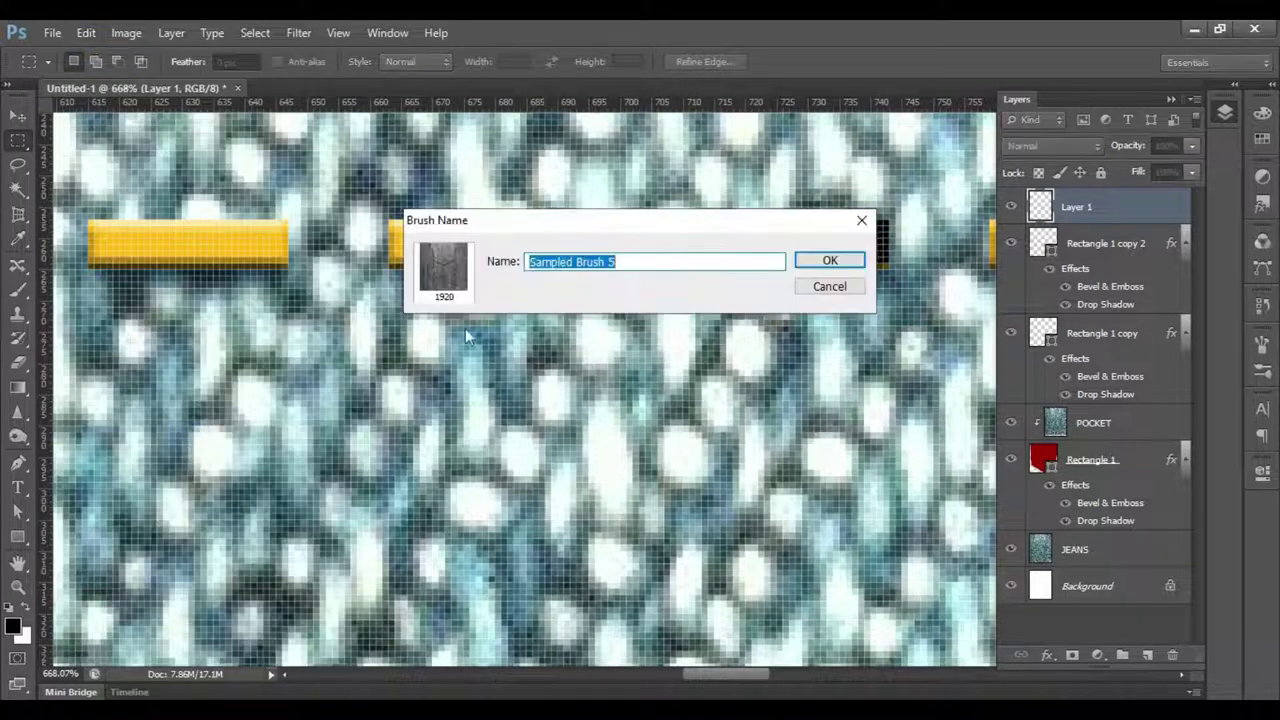
click(835, 290)
alt+click(1010, 206)
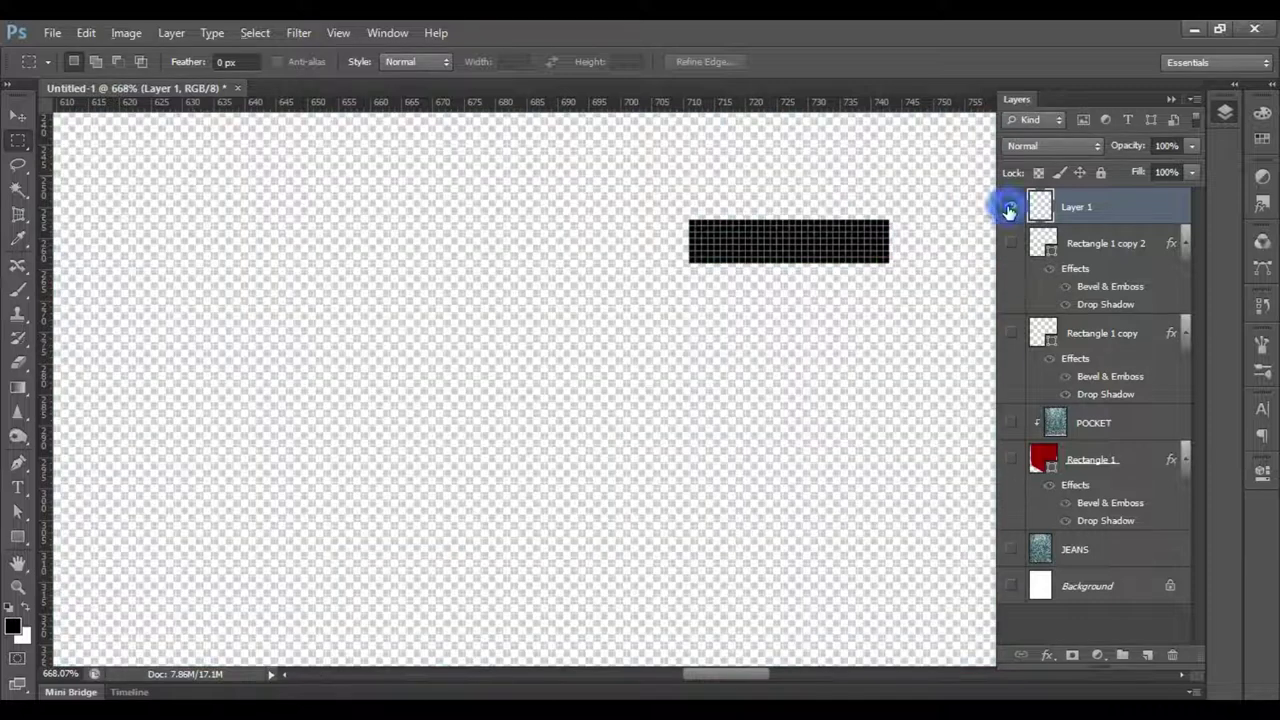
click(97, 38)
click(205, 446)
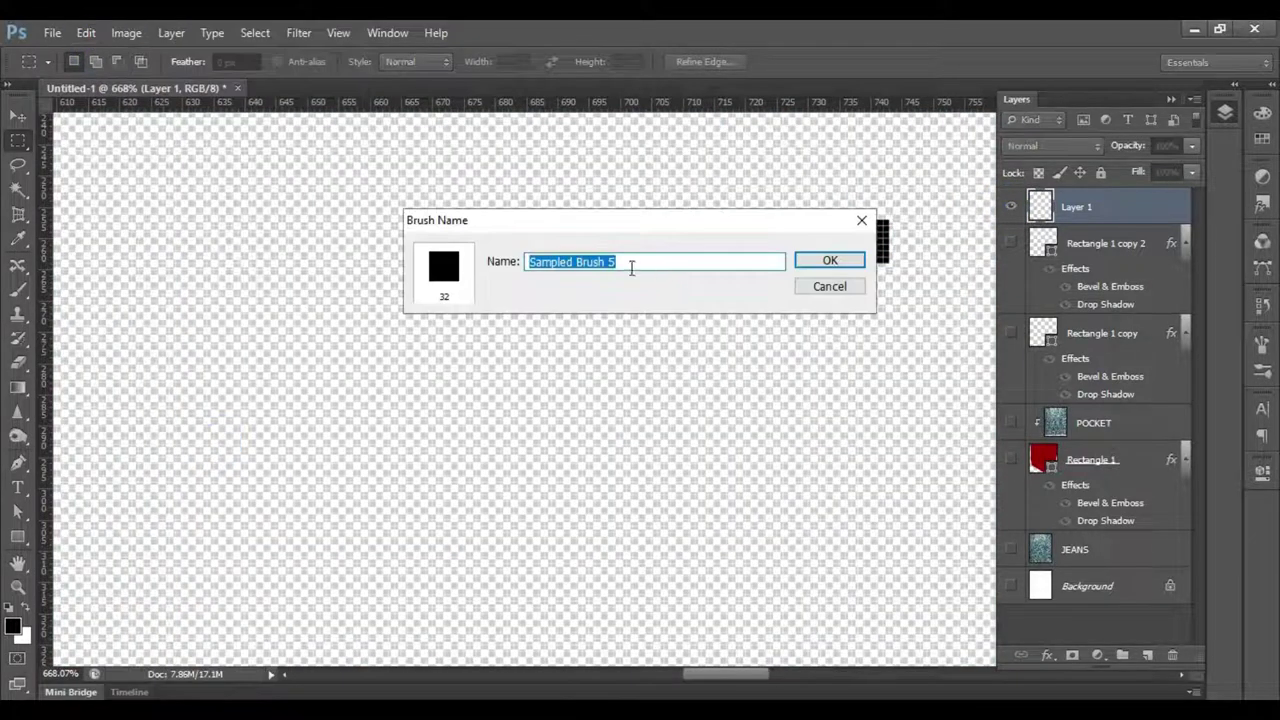
text(STITCH)
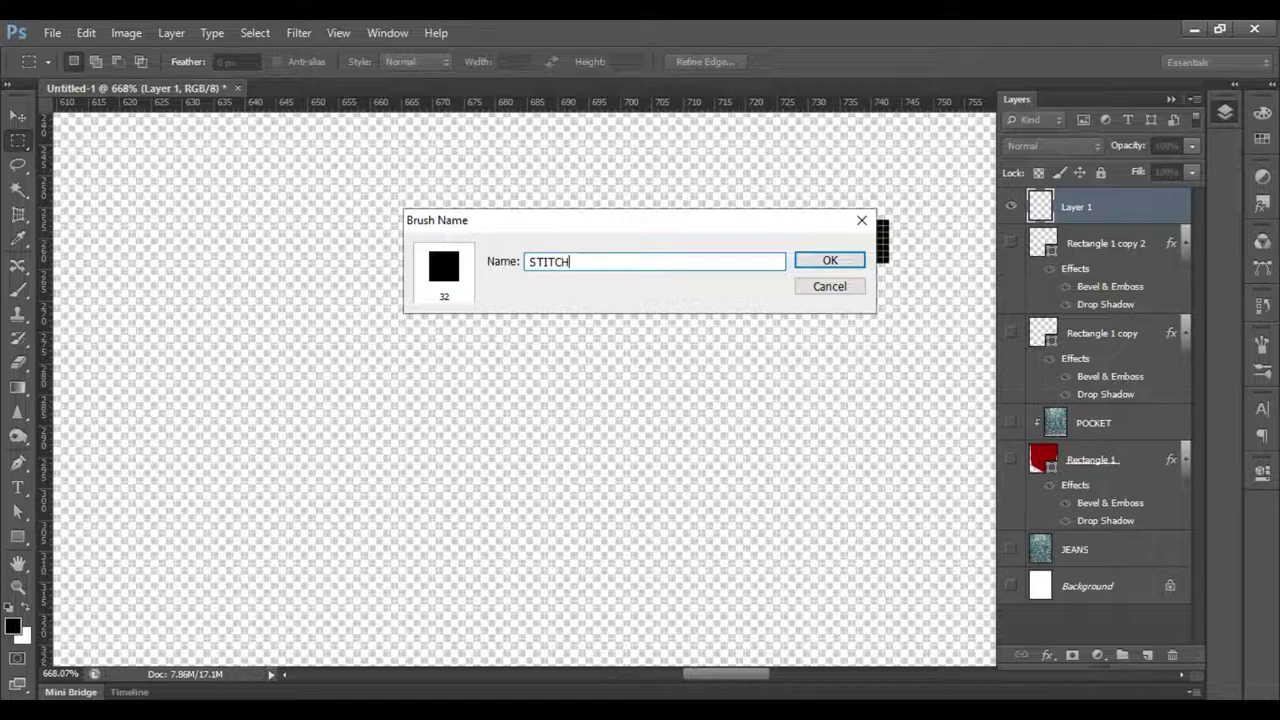
key(Return)
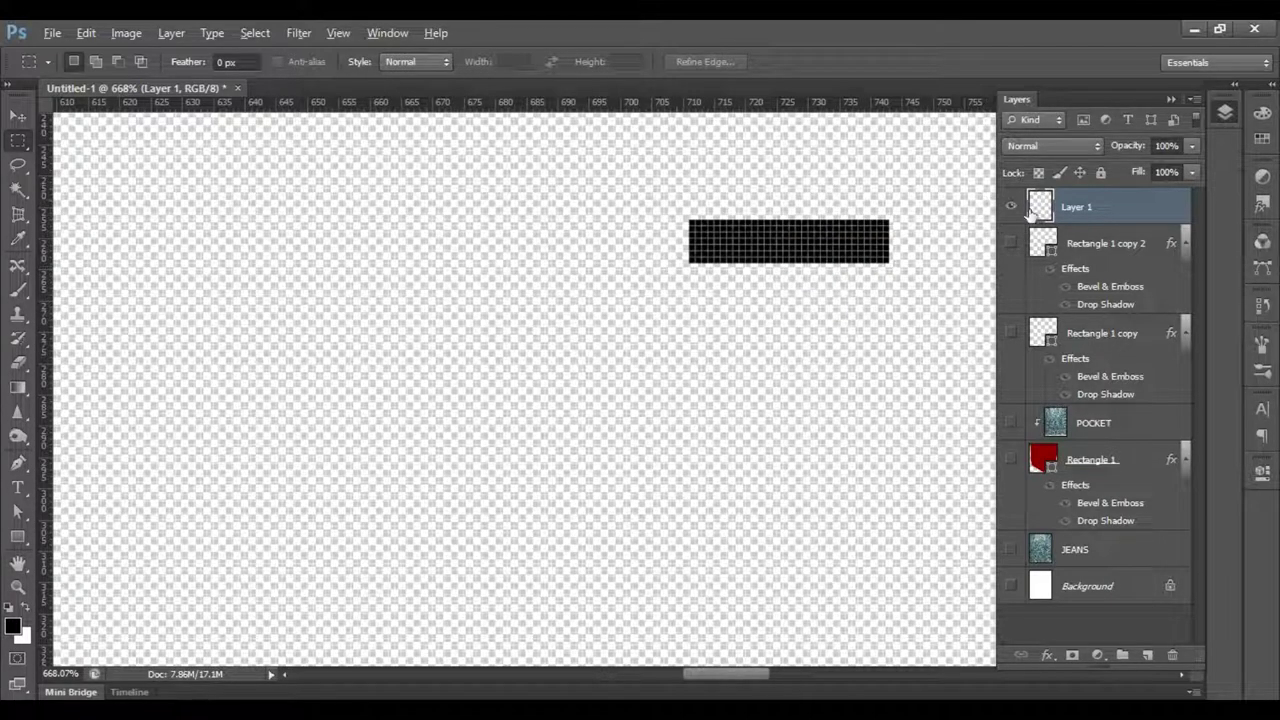
alt+click(1012, 206)
Select the 32 px STITCH brush and enable Shape Dynamics in the Brush panel.
key(b)
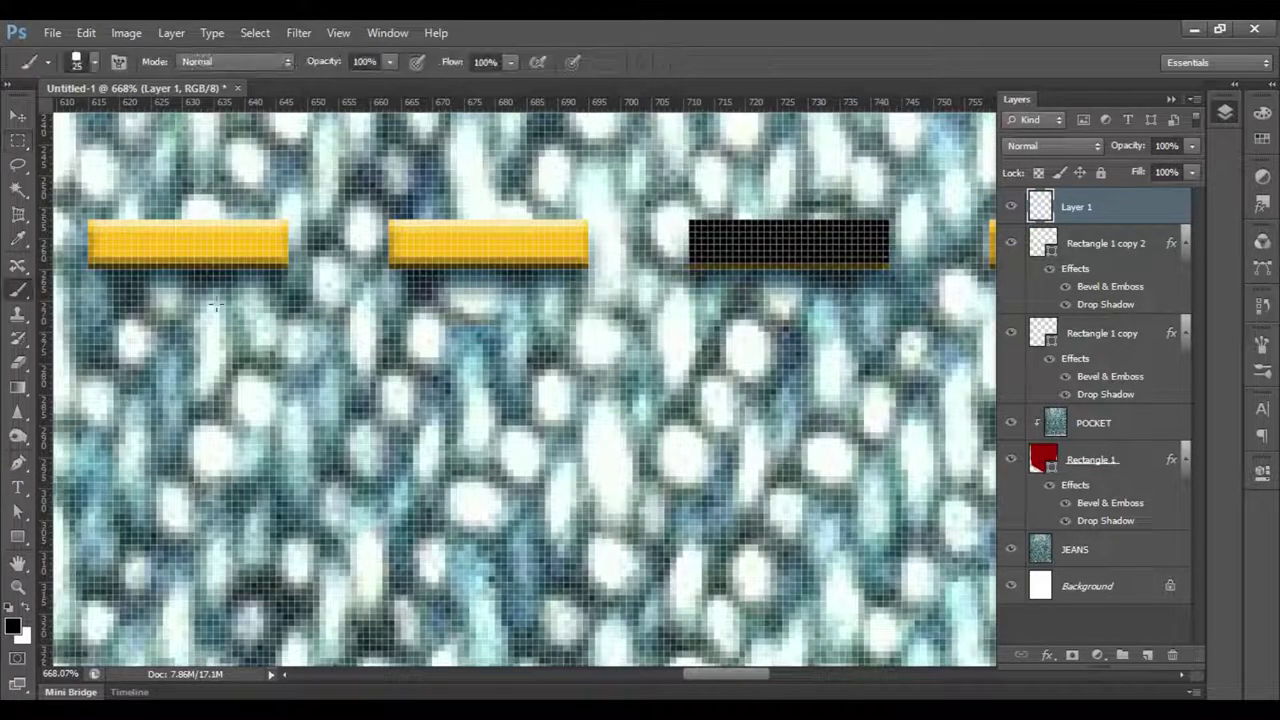
click(80, 62)
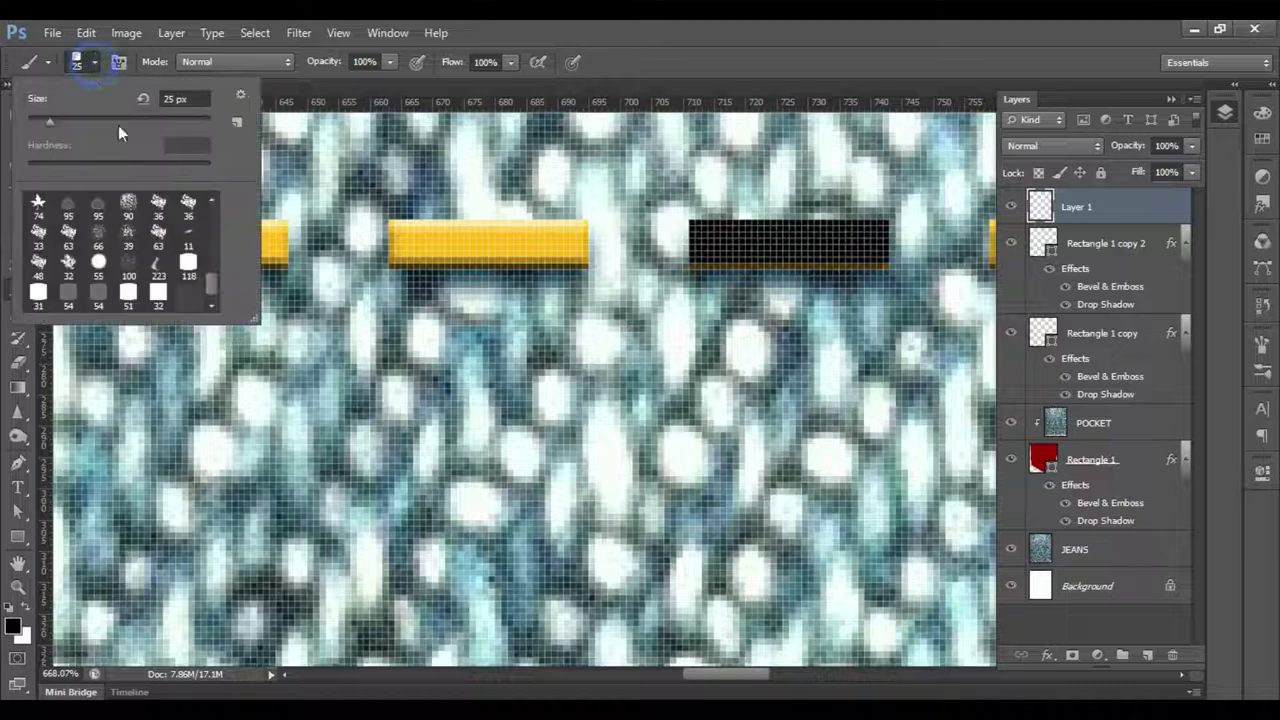
double_click(157, 293)
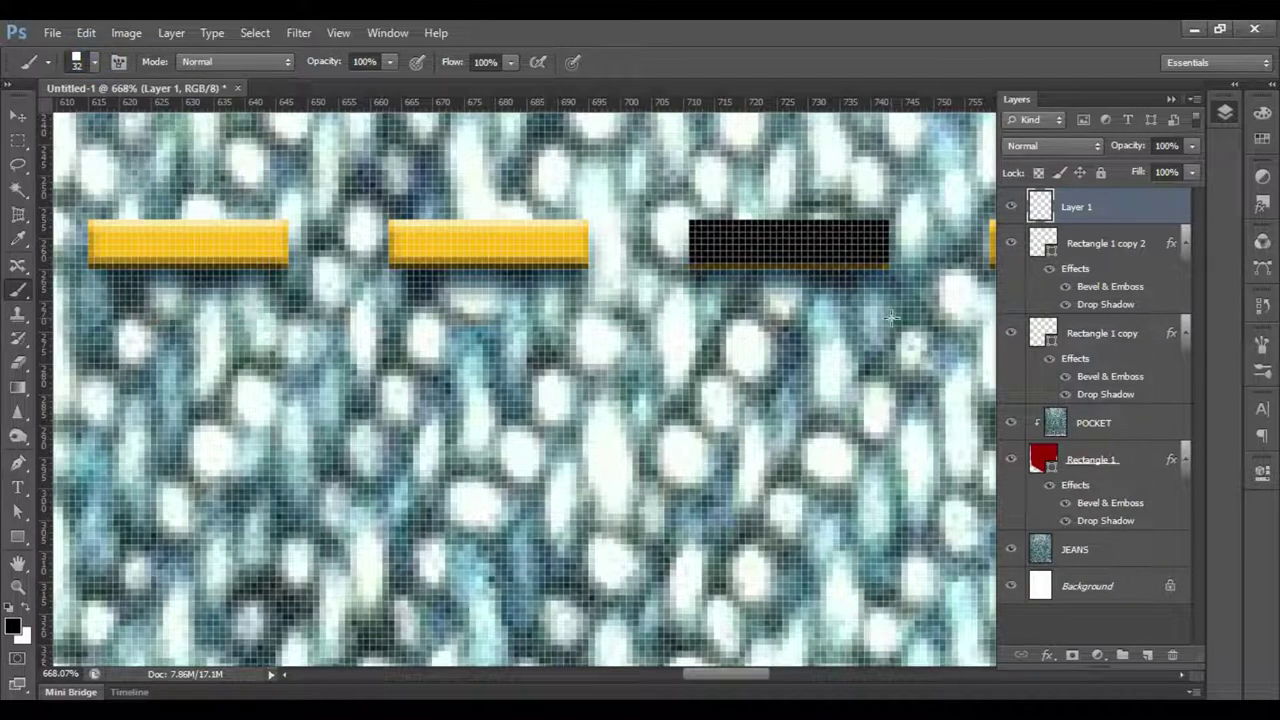
key(F5)
click(954, 245)
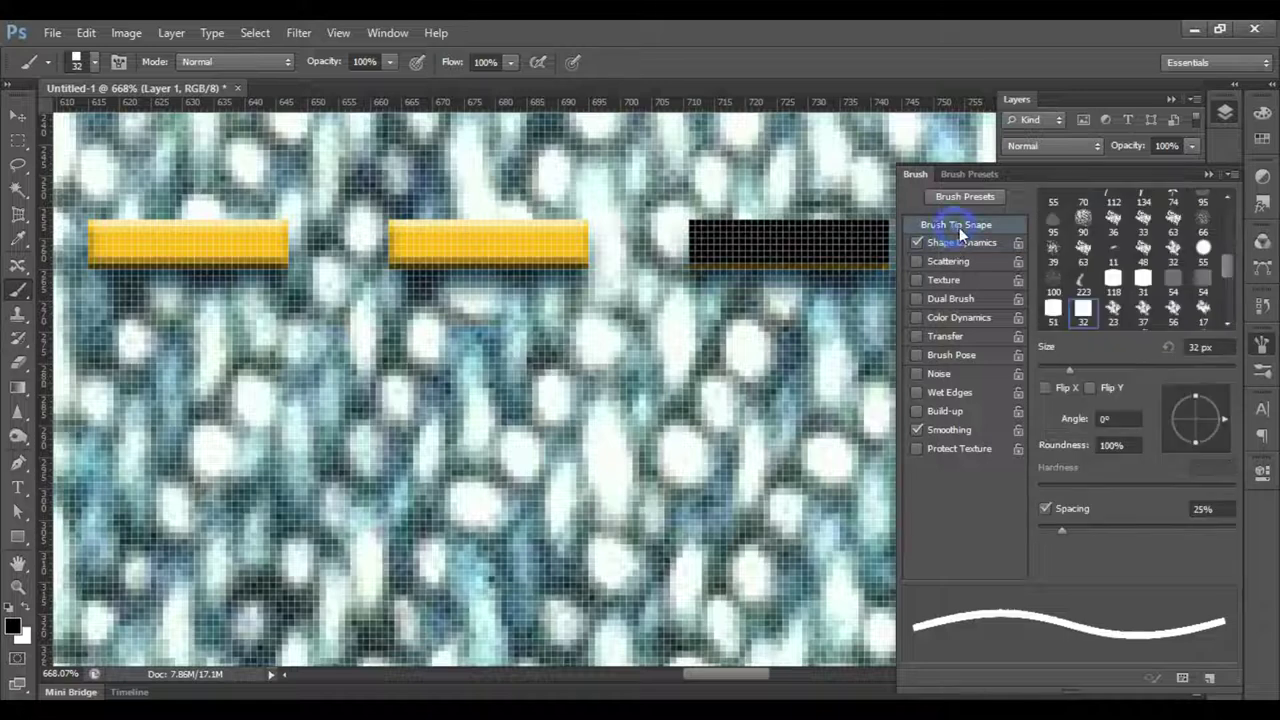
Set the brush spacing to 545% and delete the temporary black-dash Layer 1.
drag(1094, 529, 1215, 520)
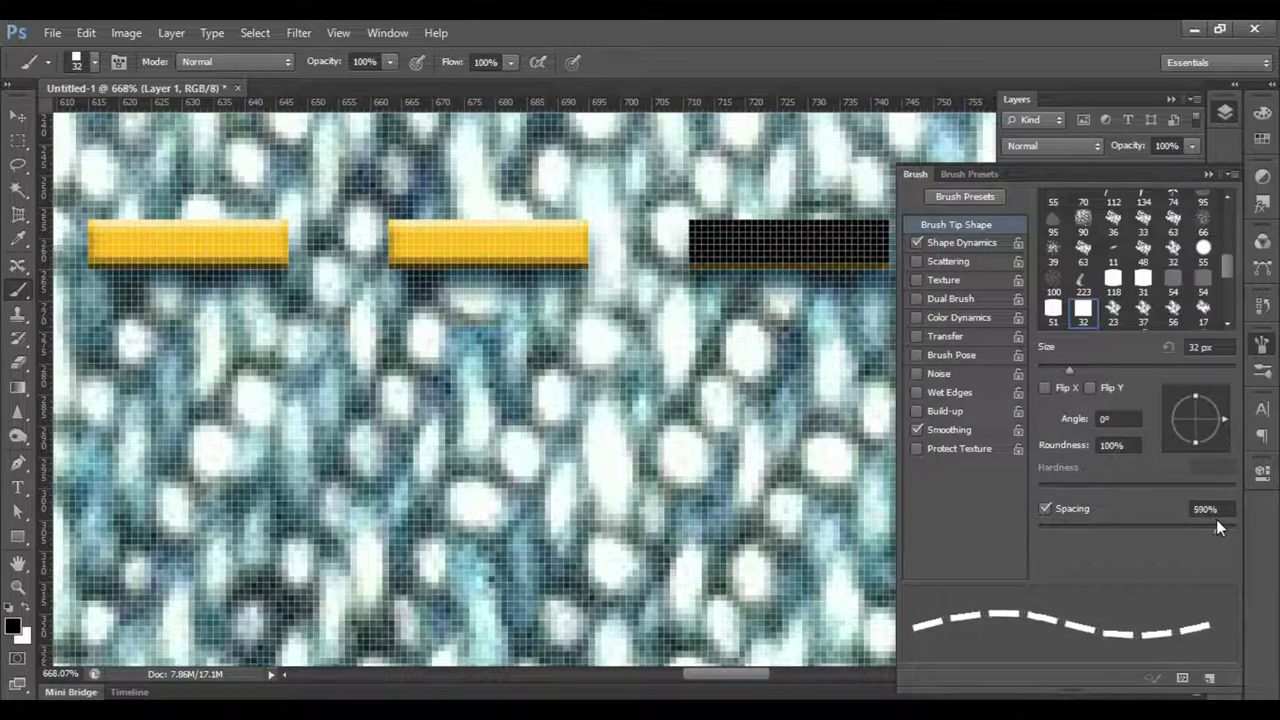
drag(1215, 519, 1216, 519)
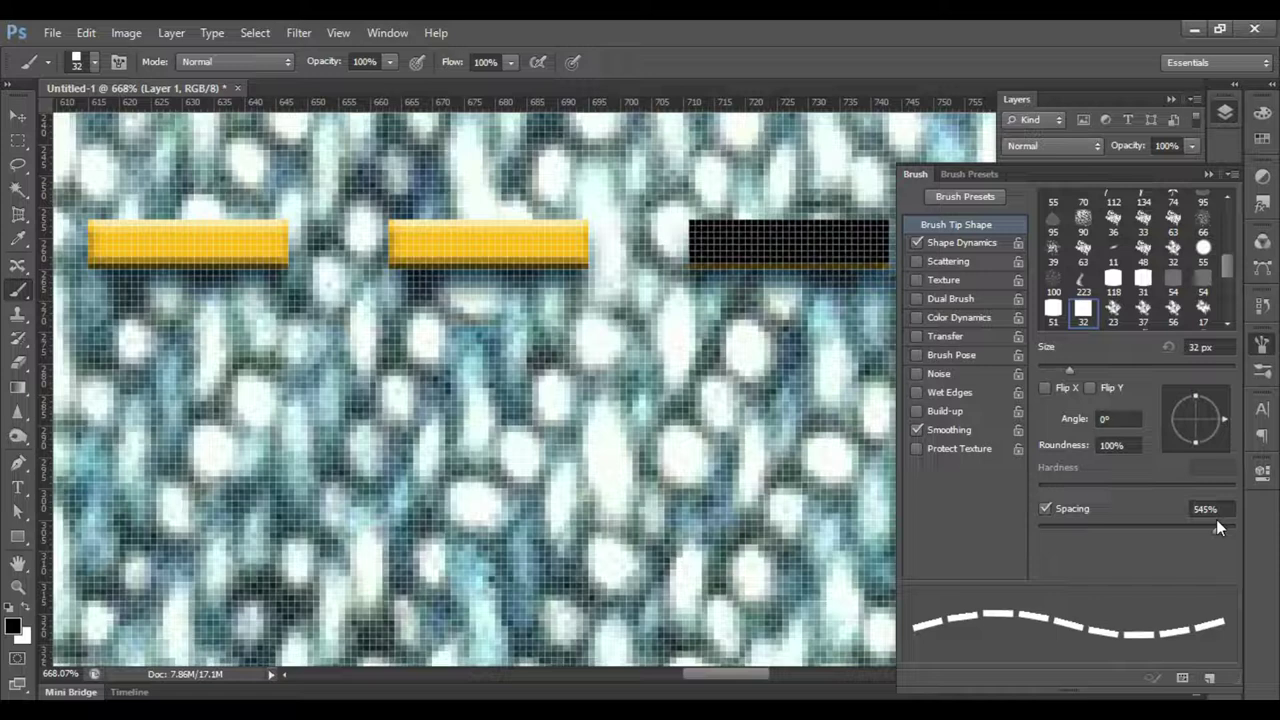
click(955, 244)
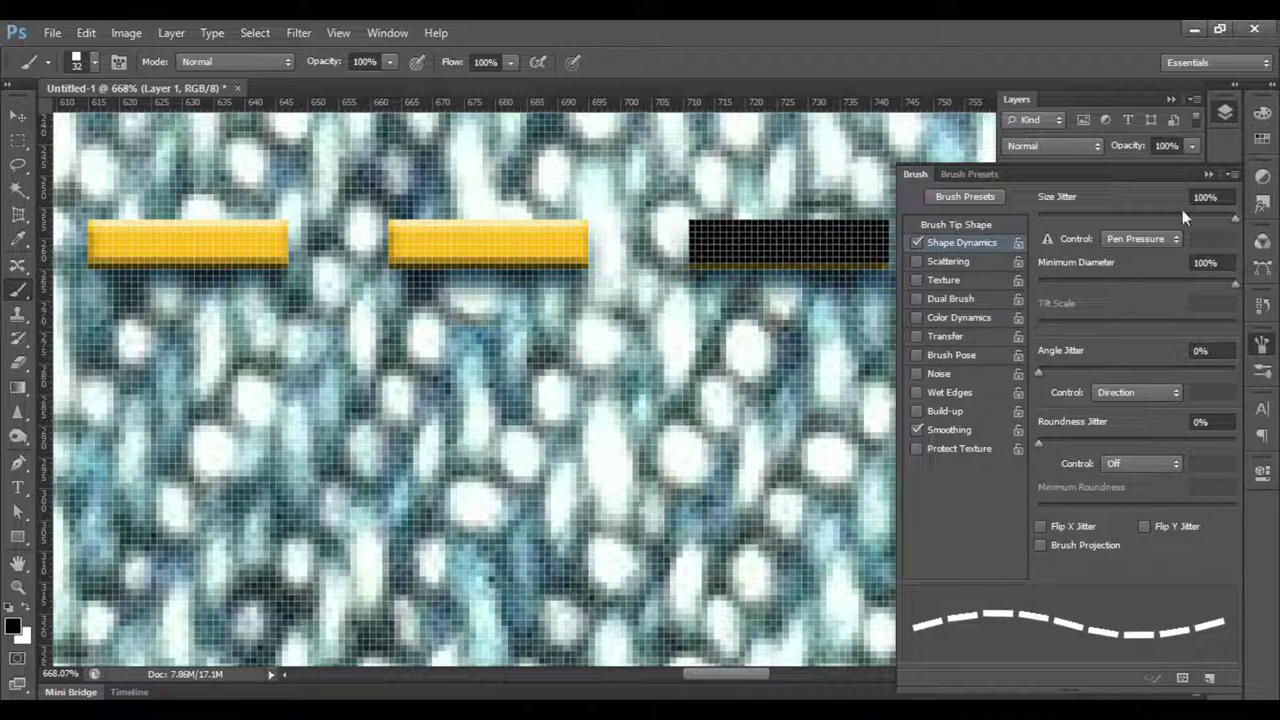
click(1208, 174)
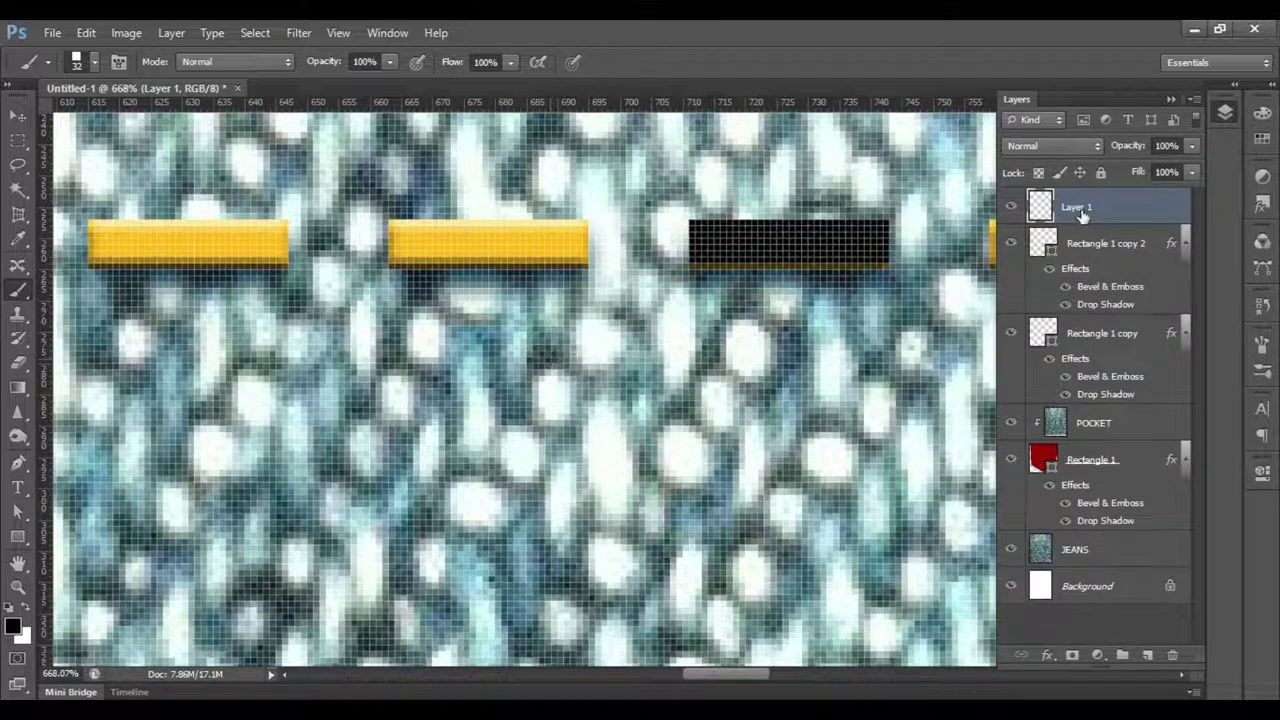
key(Delete)
Zoom out to show the whole pocket and add a new empty layer for the curve.
scroll(531, 365, down, 2)
scroll(531, 365, down, 2)
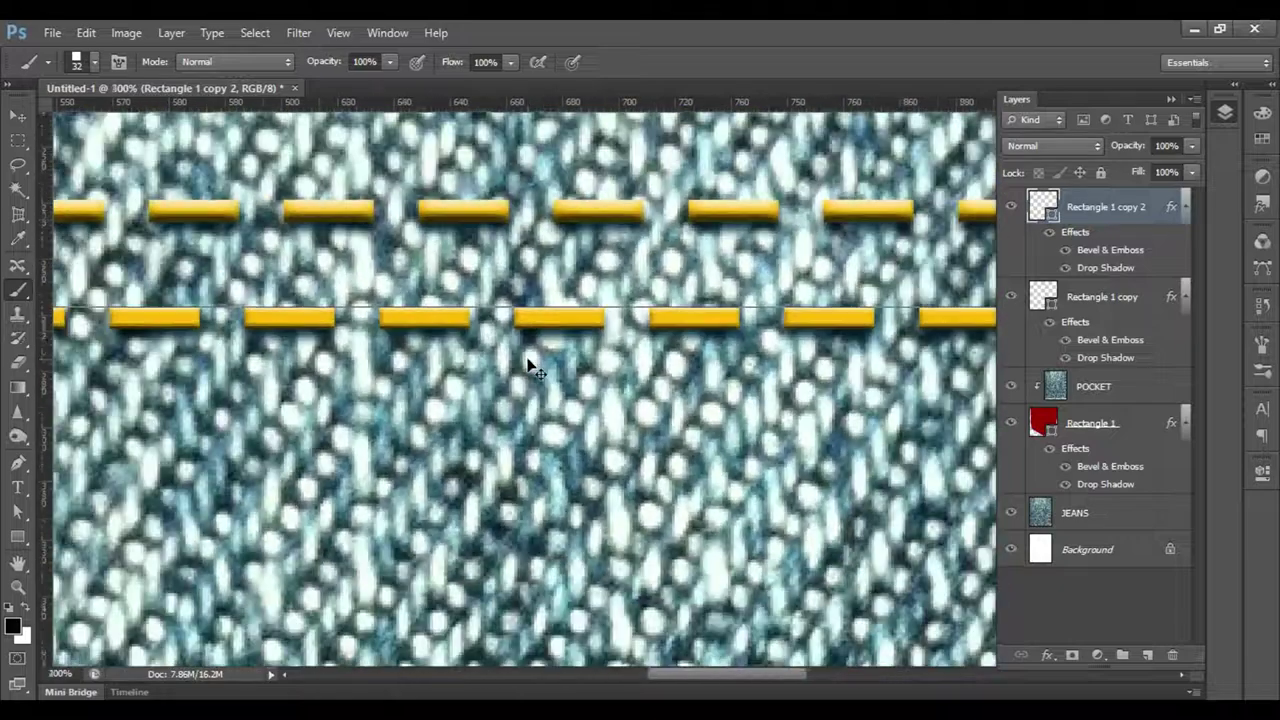
scroll(529, 366, down, 2)
drag(630, 447, 309, 354)
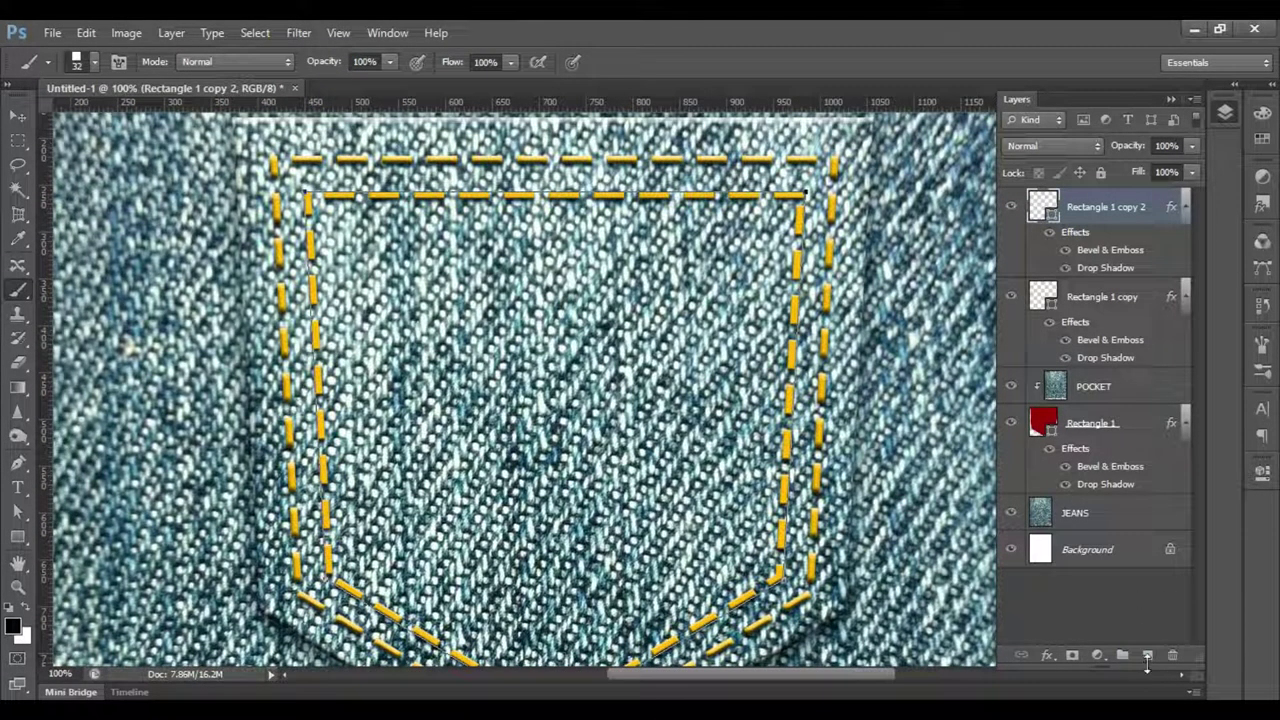
click(1147, 654)
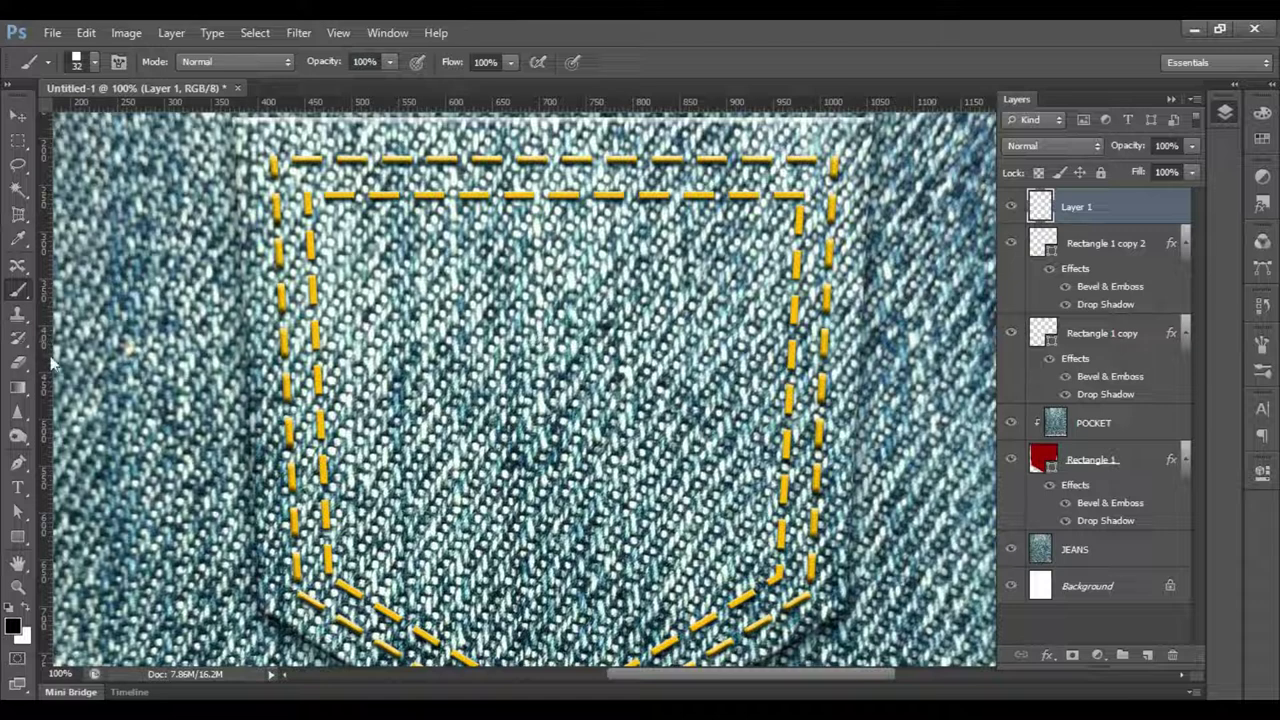
Sample the yellow stitching colour as the foreground paint colour.
click(13, 626)
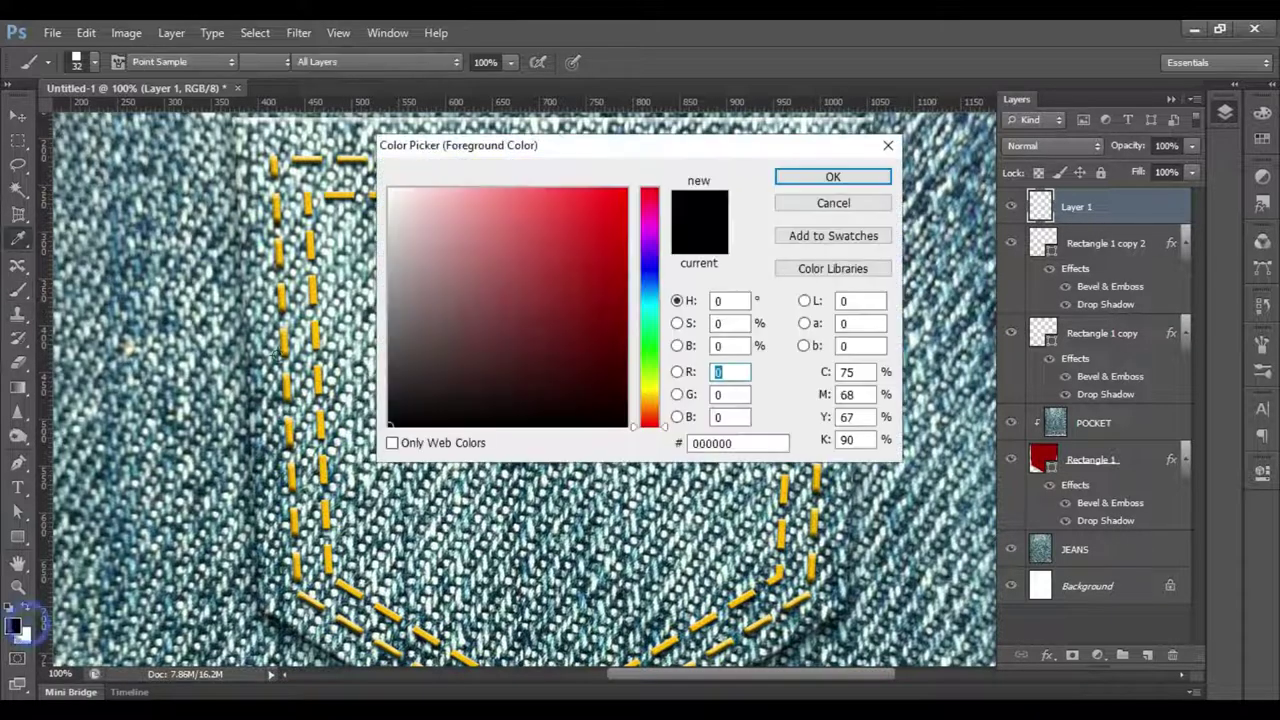
click(308, 199)
key(Return)
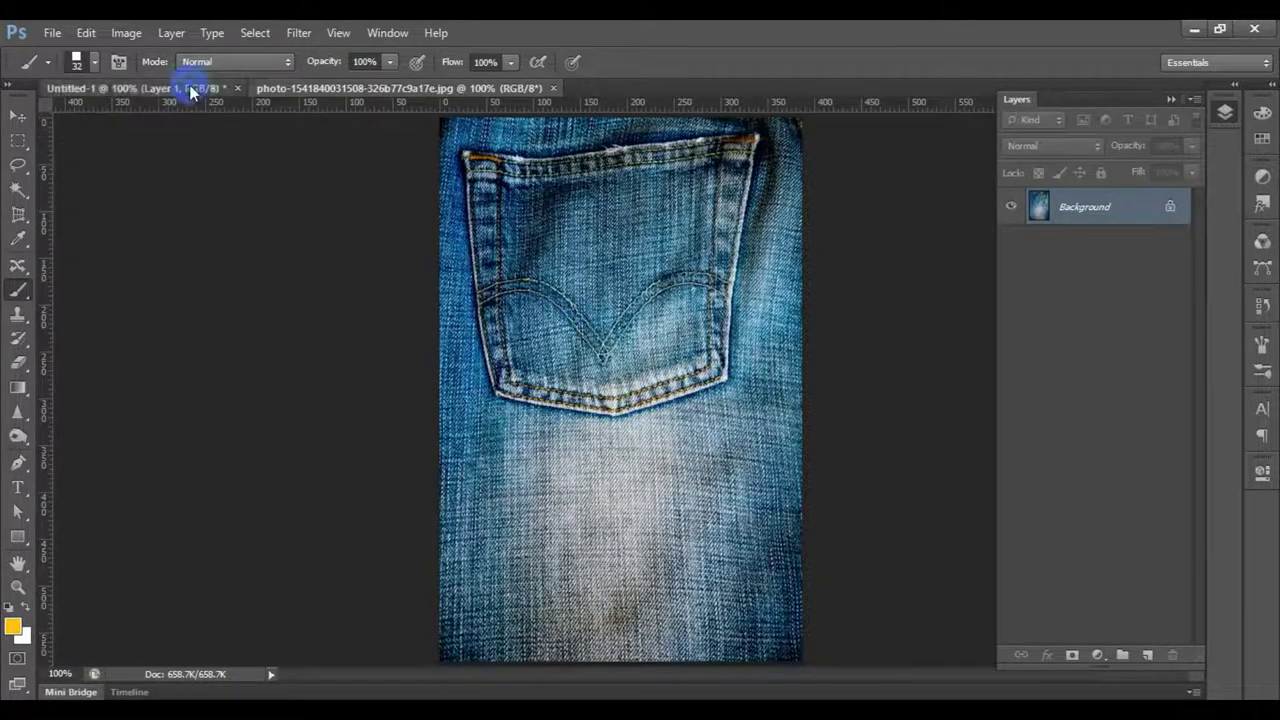
Paint a trial looping stitch curve across the pocket, comparing with the reference jeans photo.
click(150, 88)
drag(300, 370, 530, 500)
key(ctrl+z)
key(ctrl+minus)
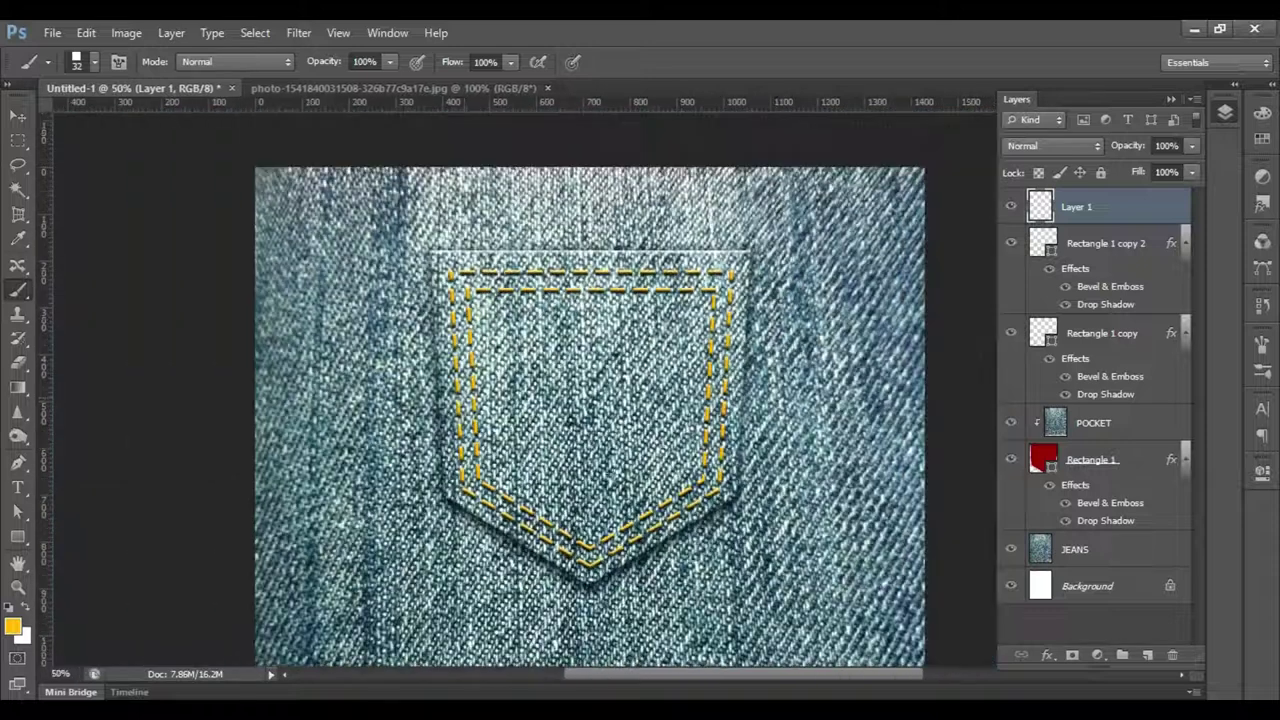
mouse_move(466, 397)
mouse_down()
mouse_move(600, 450)
mouse_move(687, 435)
mouse_up()
click(370, 88)
click(135, 88)
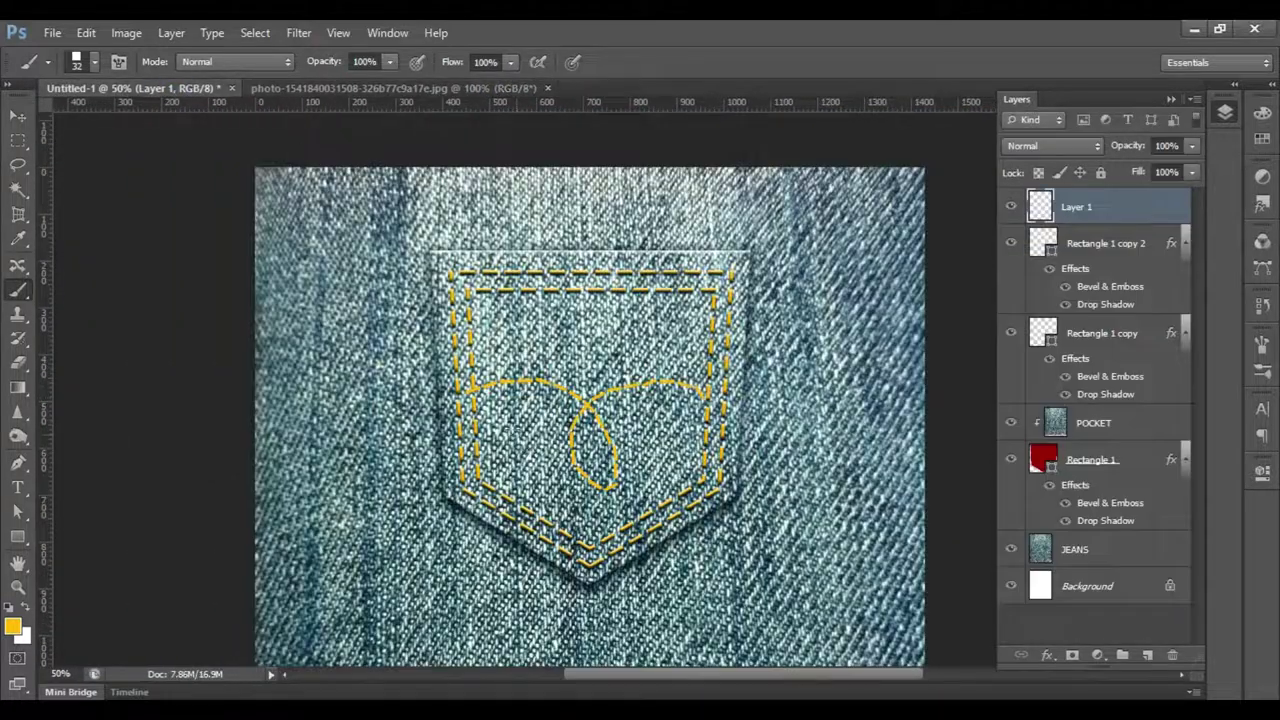
Repaint the loop curve and move the stitch effects from Rectangle 1 copy 2 onto Layer 1.
key(ctrl+z)
mouse_move(435, 392)
mouse_down()
mouse_move(537, 405)
mouse_move(595, 440)
mouse_up()
key(ctrl+z)
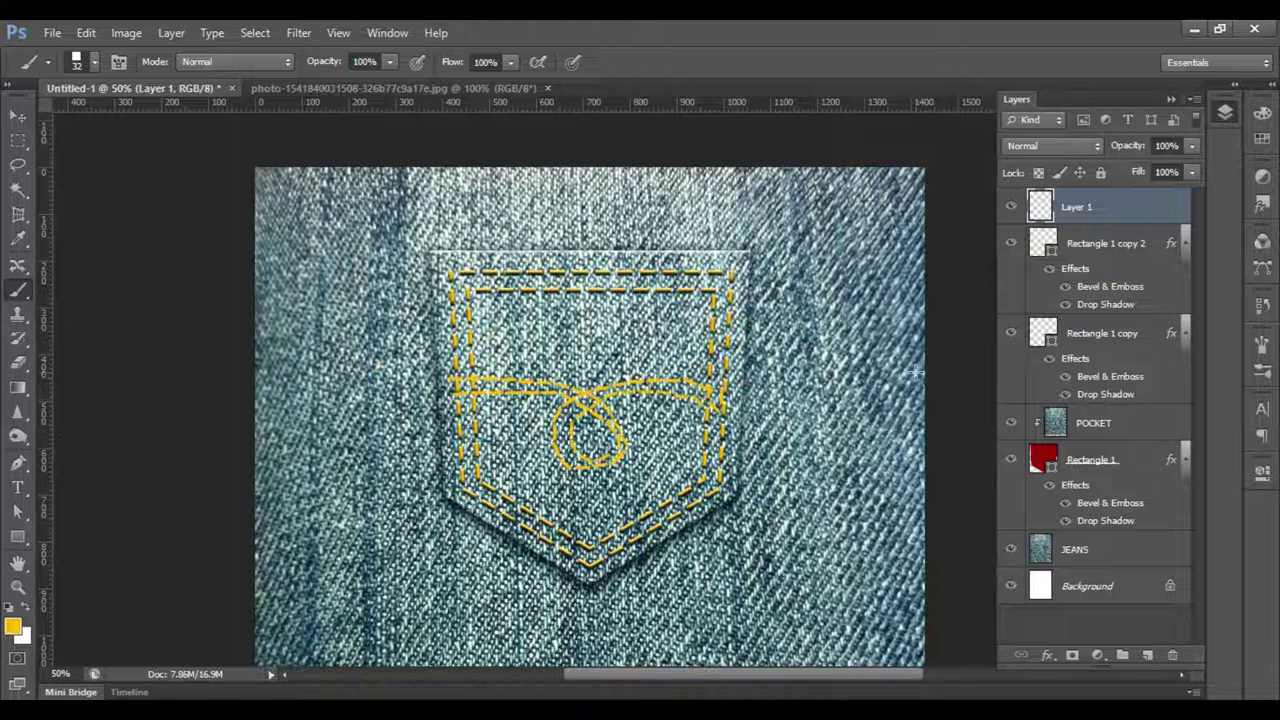
click(1090, 252)
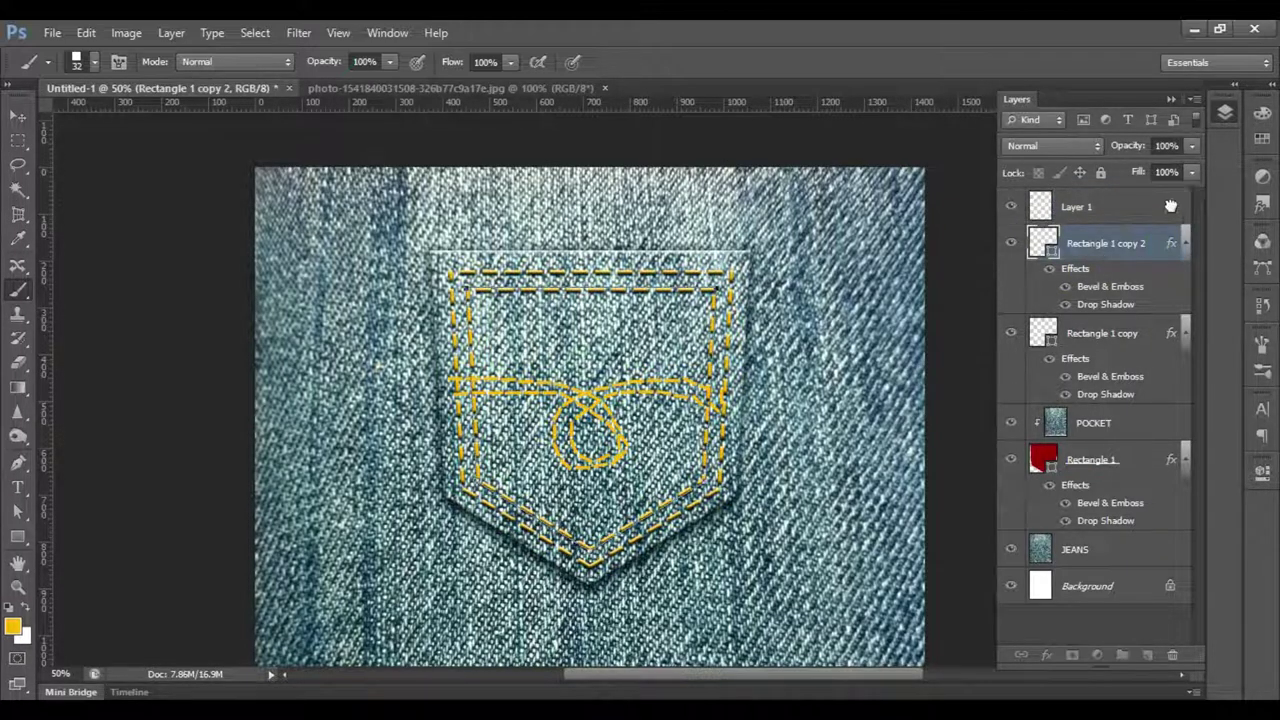
drag(1170, 206, 1165, 208)
Lower Layer 1's Bevel & Emboss depth to 10%, then drag its effects to the trash.
double_click(1110, 249)
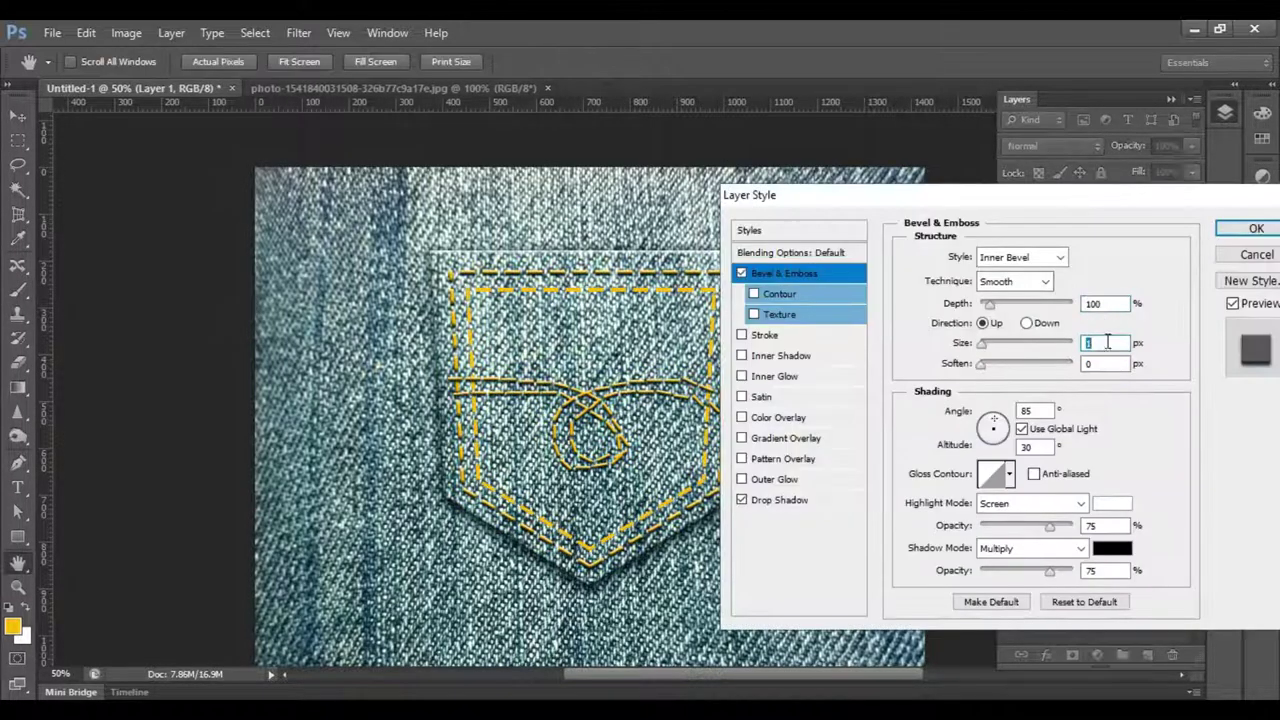
drag(989, 304, 993, 315)
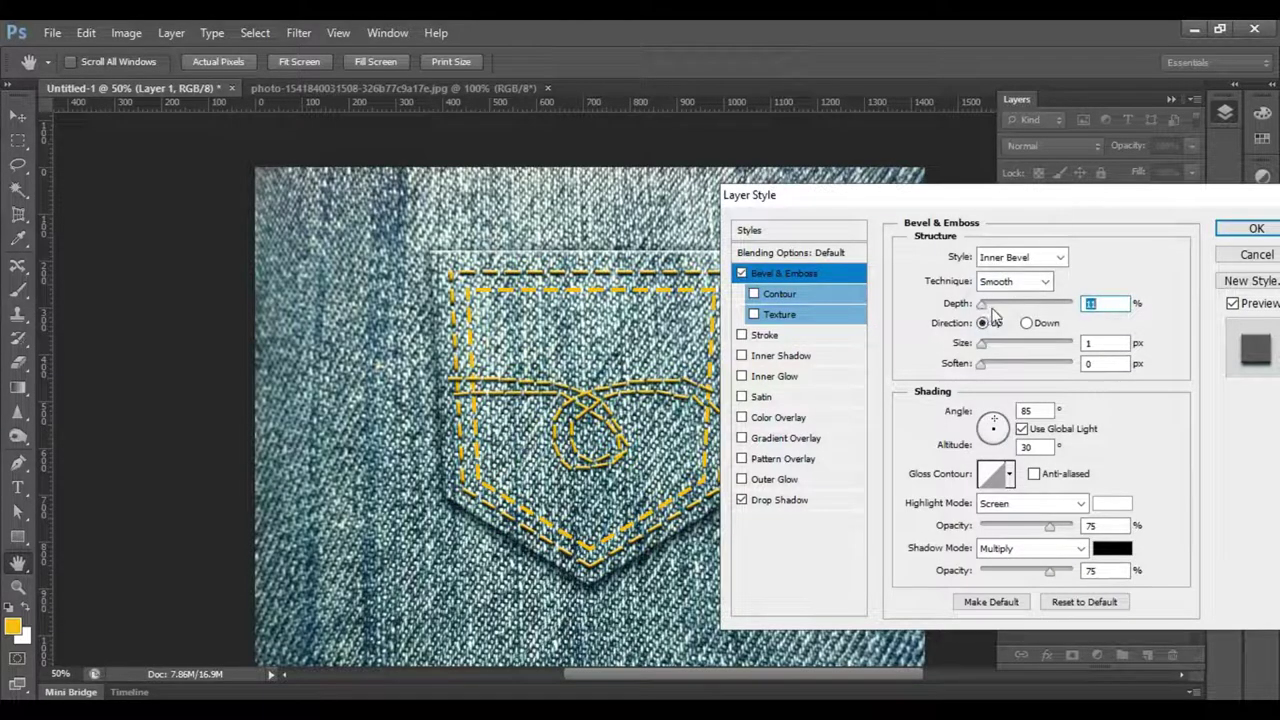
text(10)
double_click(1112, 343)
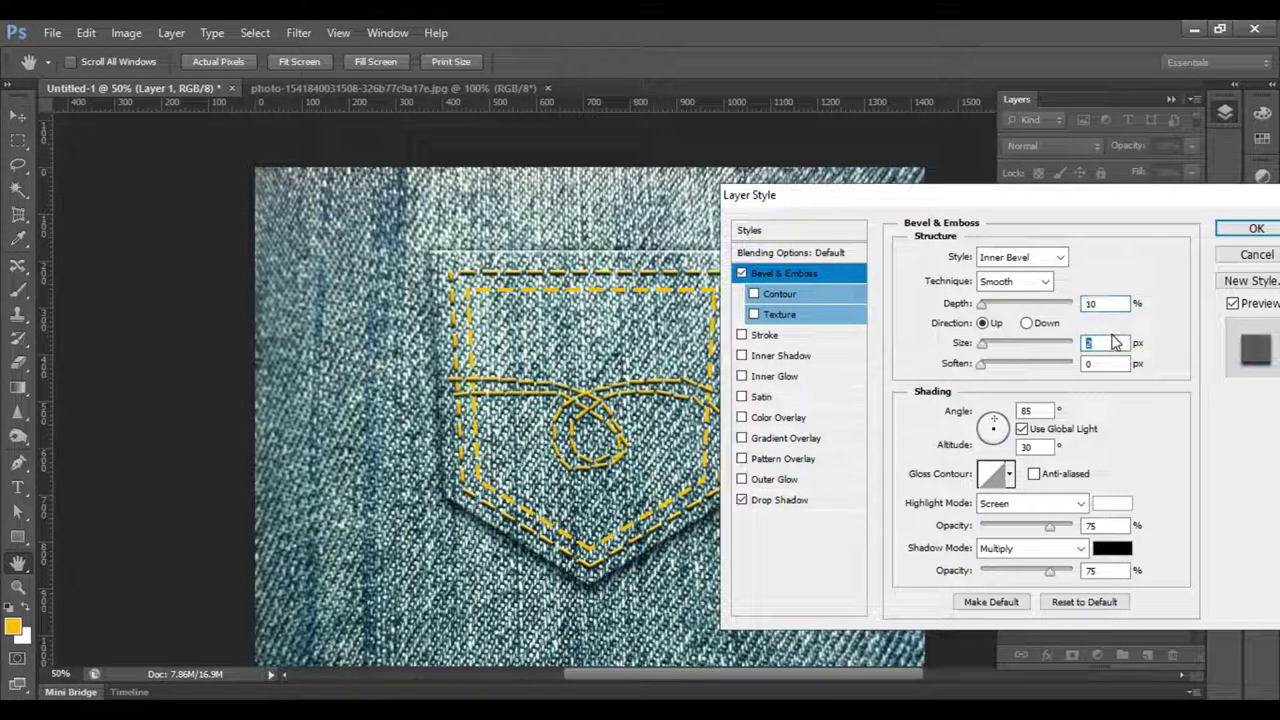
drag(1075, 232, 1172, 655)
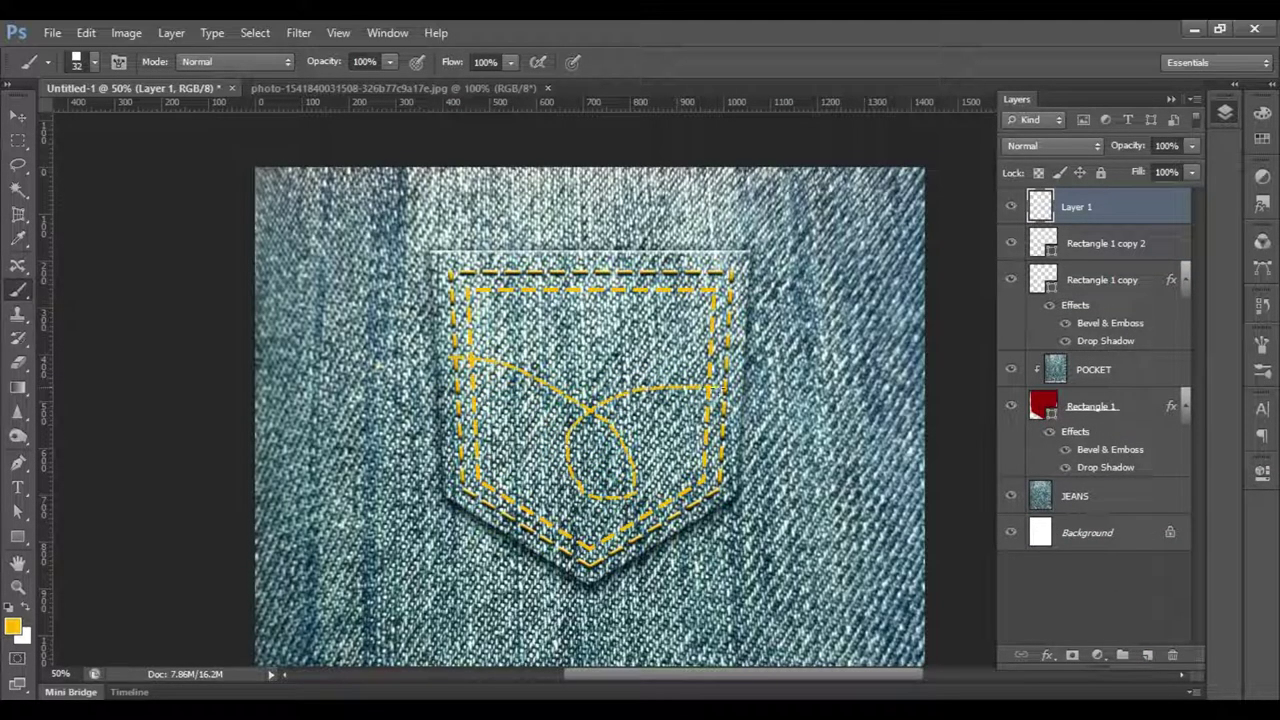
Duplicate Layer 1 and scale the copy to about 71% inside the original loop.
key(ctrl+j)
key(ctrl+t)
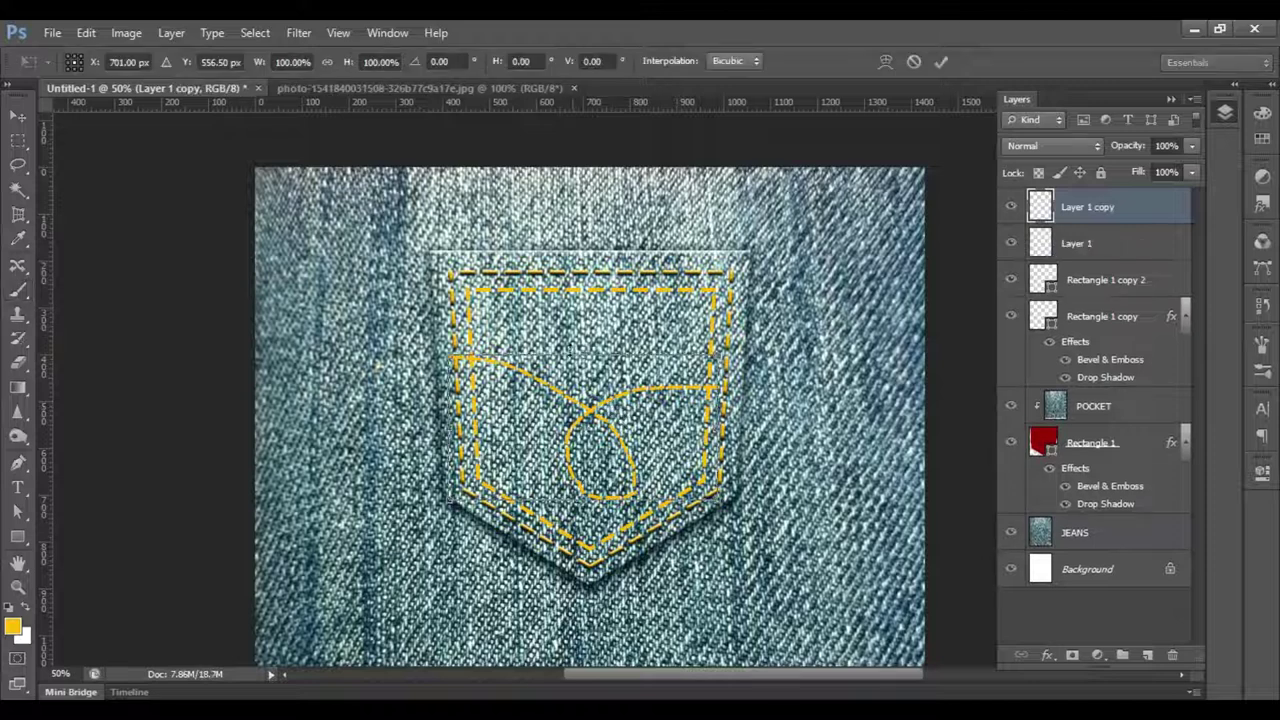
mouse_move(455, 345)
mouse_down()
mouse_move(475, 335)
mouse_move(492, 350)
mouse_up()
key(Return)
key(b)
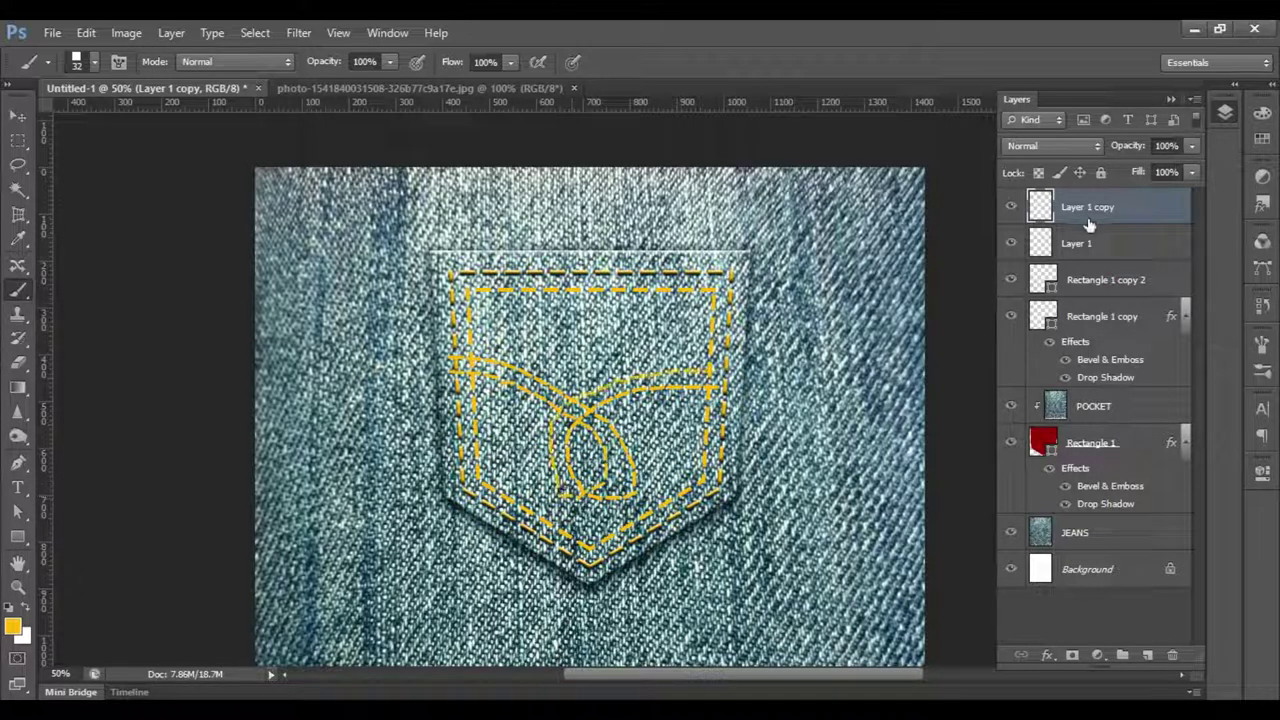
Try moving the Rectangle 1 copy 2 stitch effects onto the loop copy, then undo it.
click(1080, 244)
click(1150, 292)
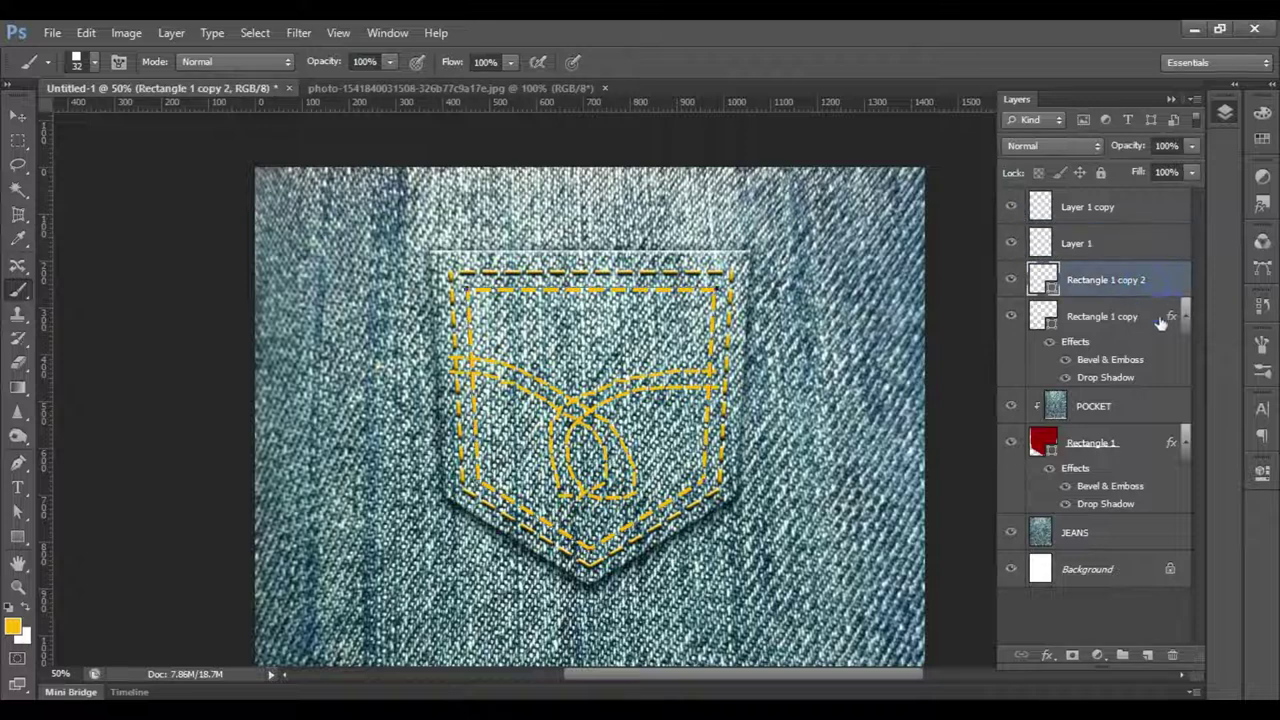
drag(1160, 322, 1160, 244)
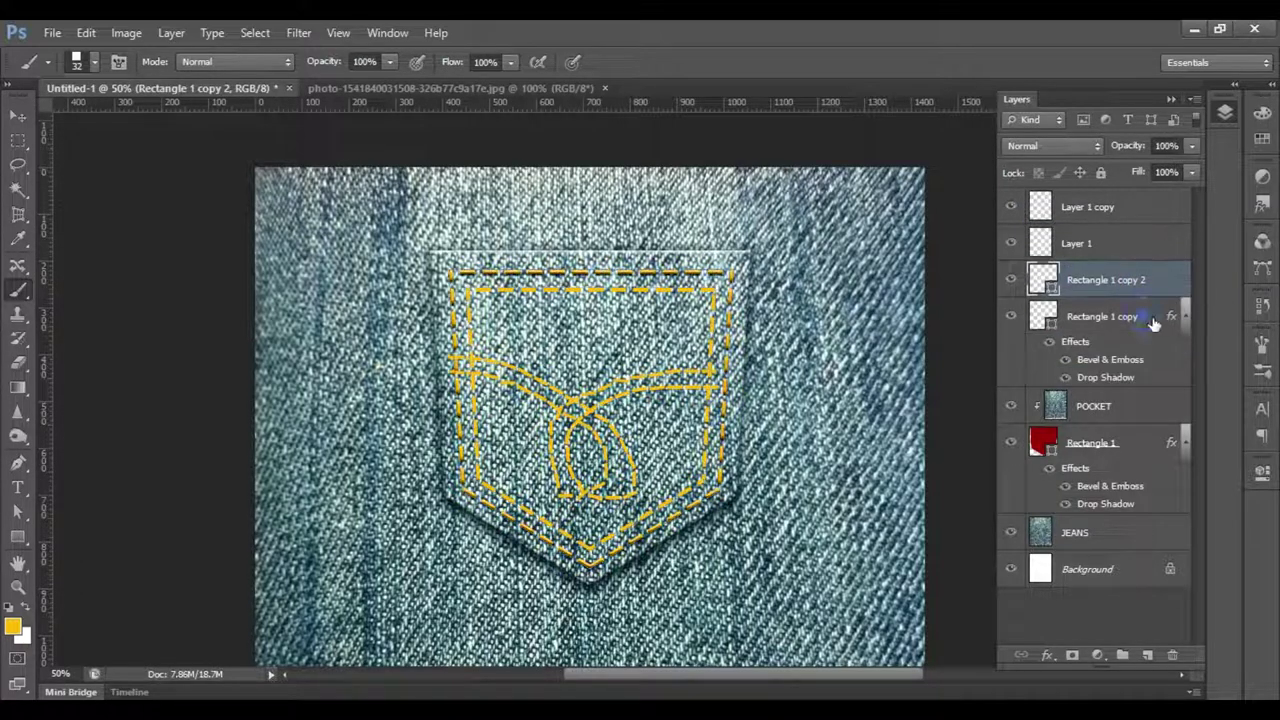
key(ctrl+alt+z)
key(ctrl+alt+z)
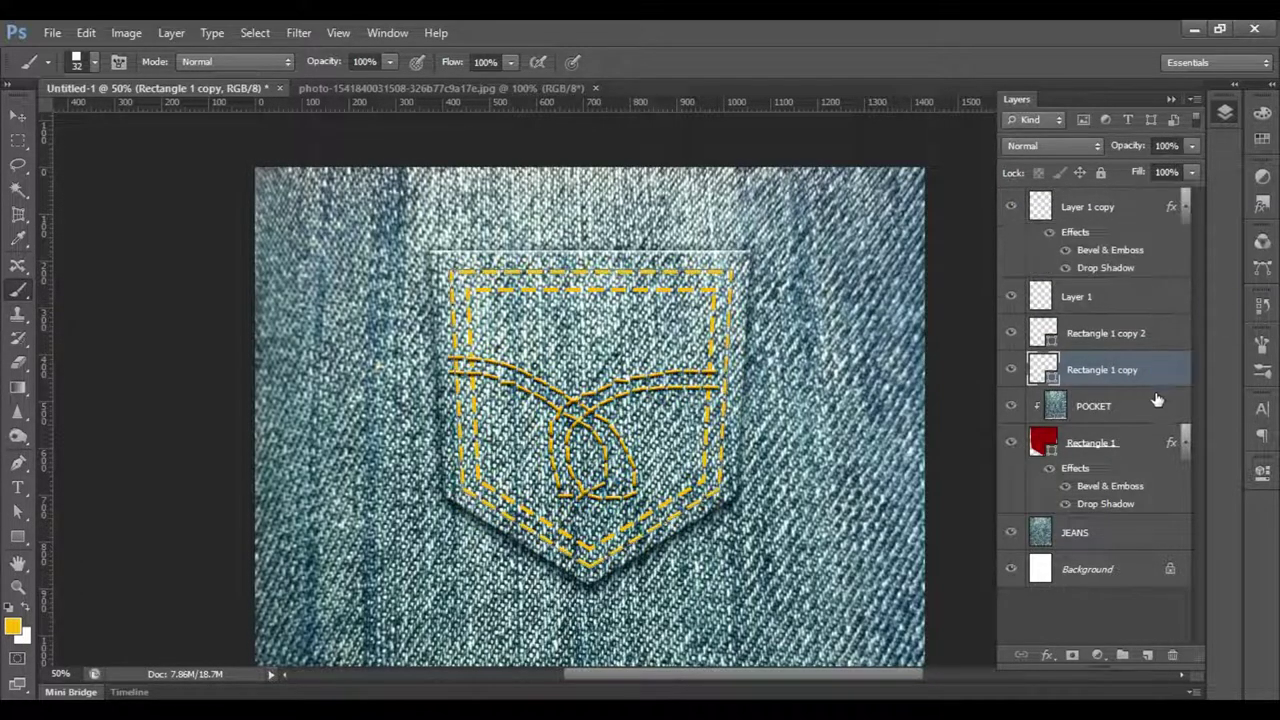
Paste the copied bevel and drop shadow layer style onto both loop stitch layers.
right_click(1150, 320)
click(940, 357)
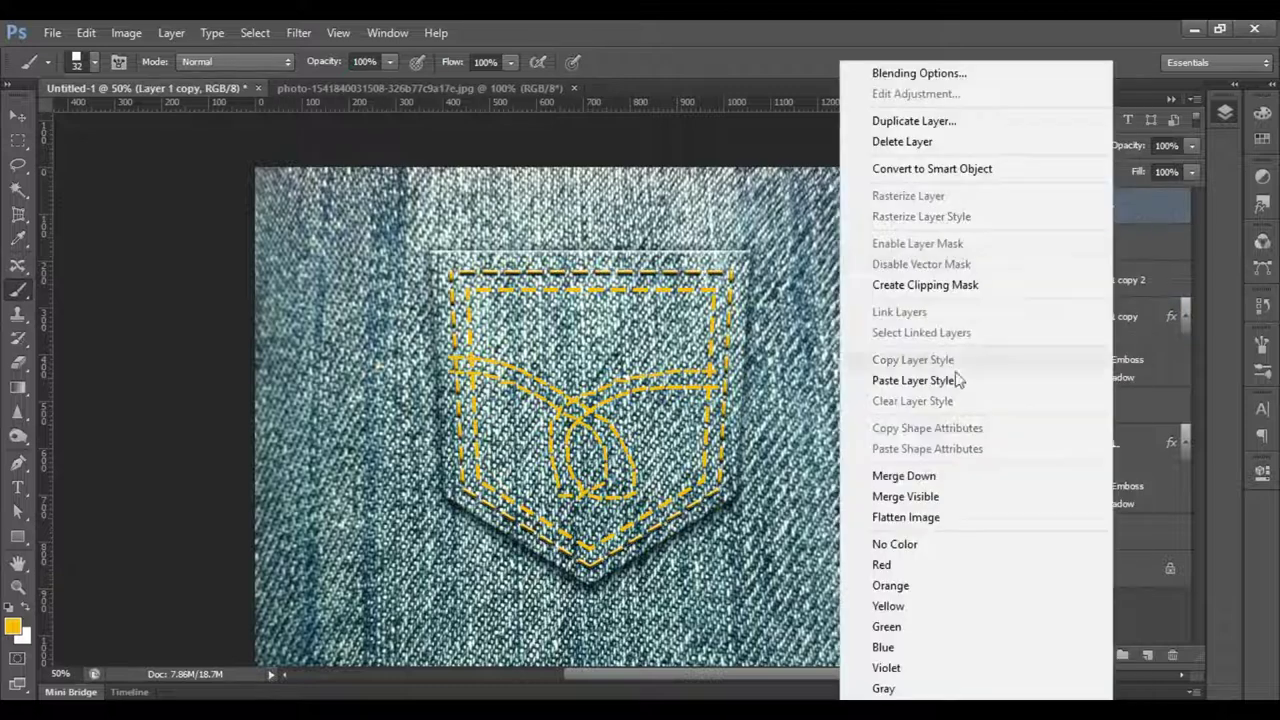
click(957, 374)
double_click(1107, 341)
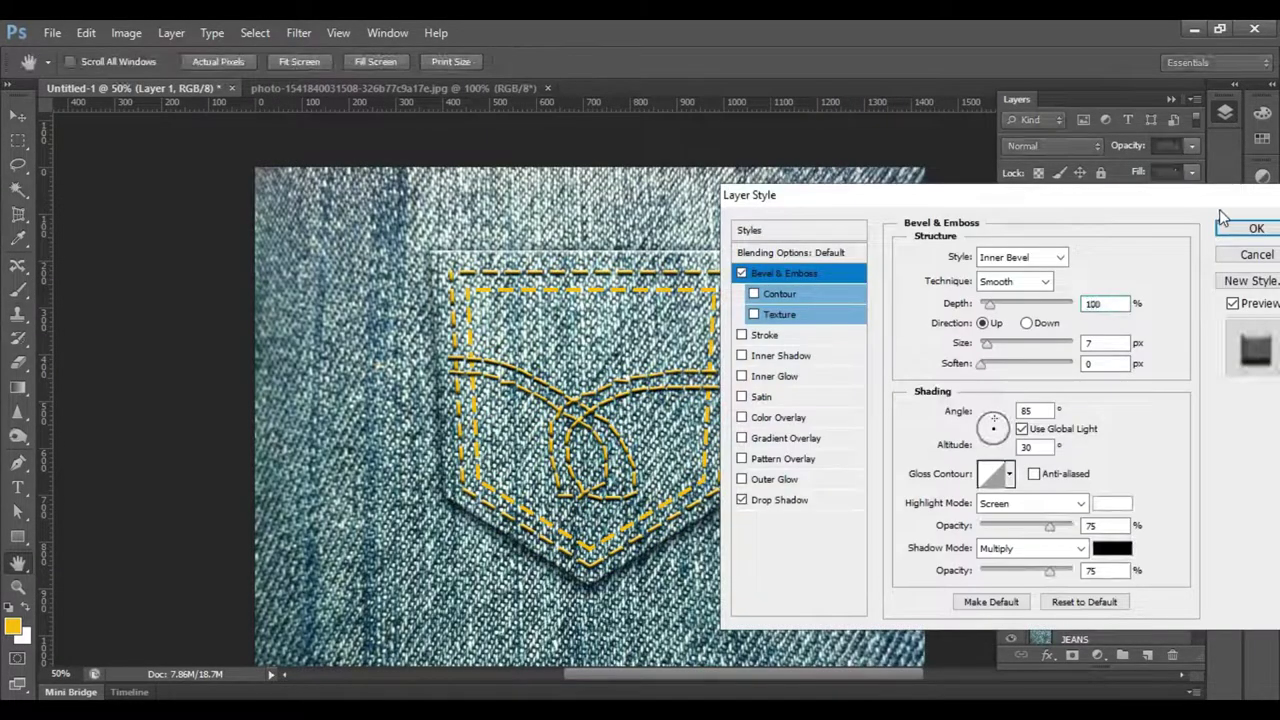
key(Return)
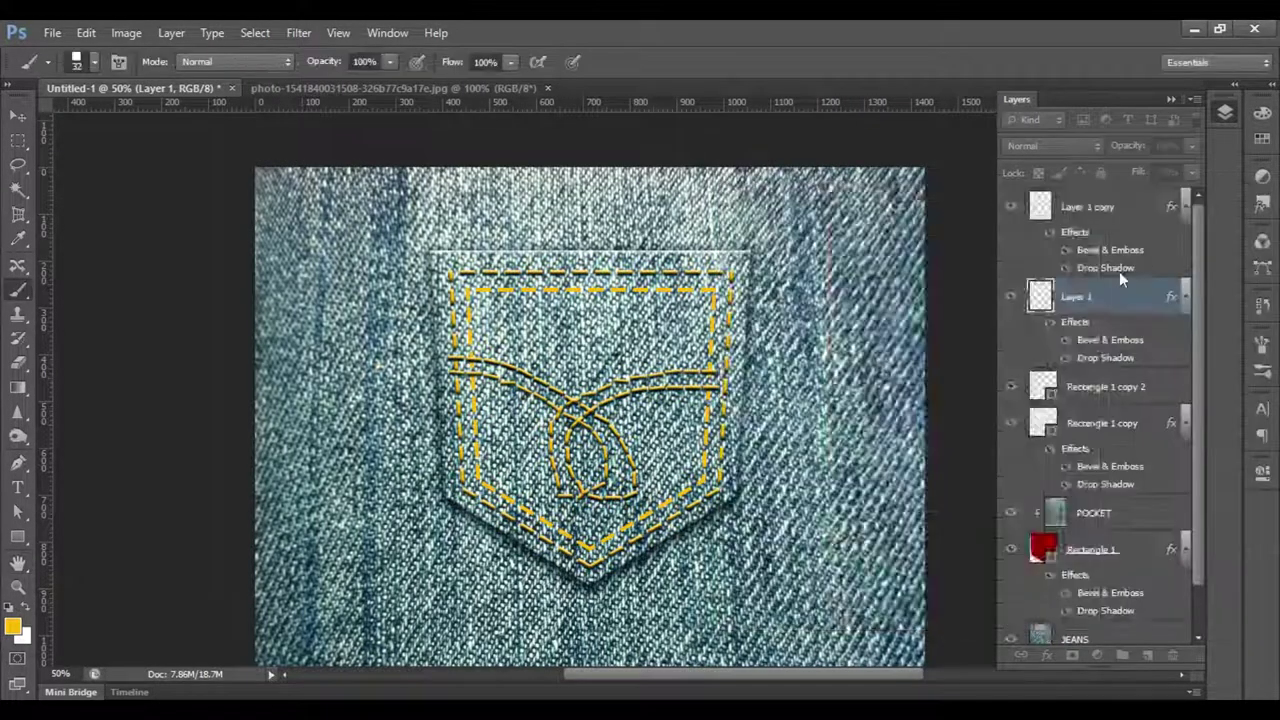
right_click(1100, 207)
click(957, 378)
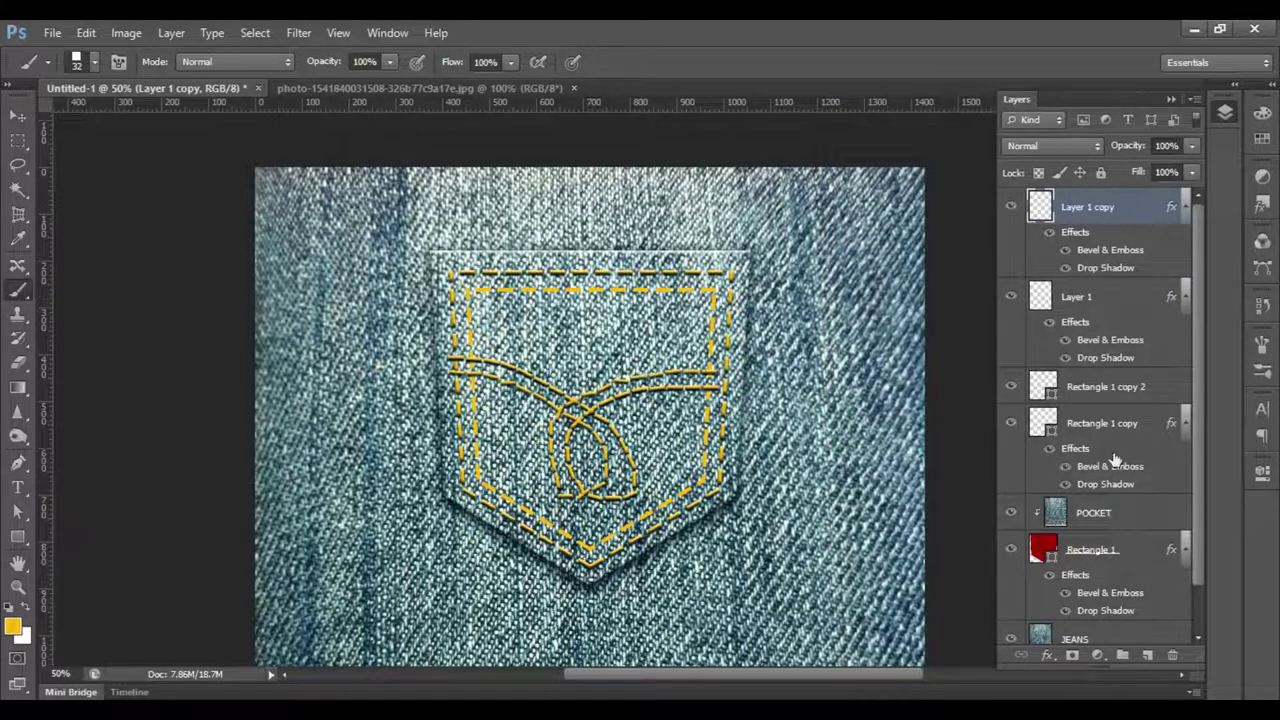
Set the pocket Rectangle 1's Bevel & Emboss depth to 3%.
double_click(1057, 588)
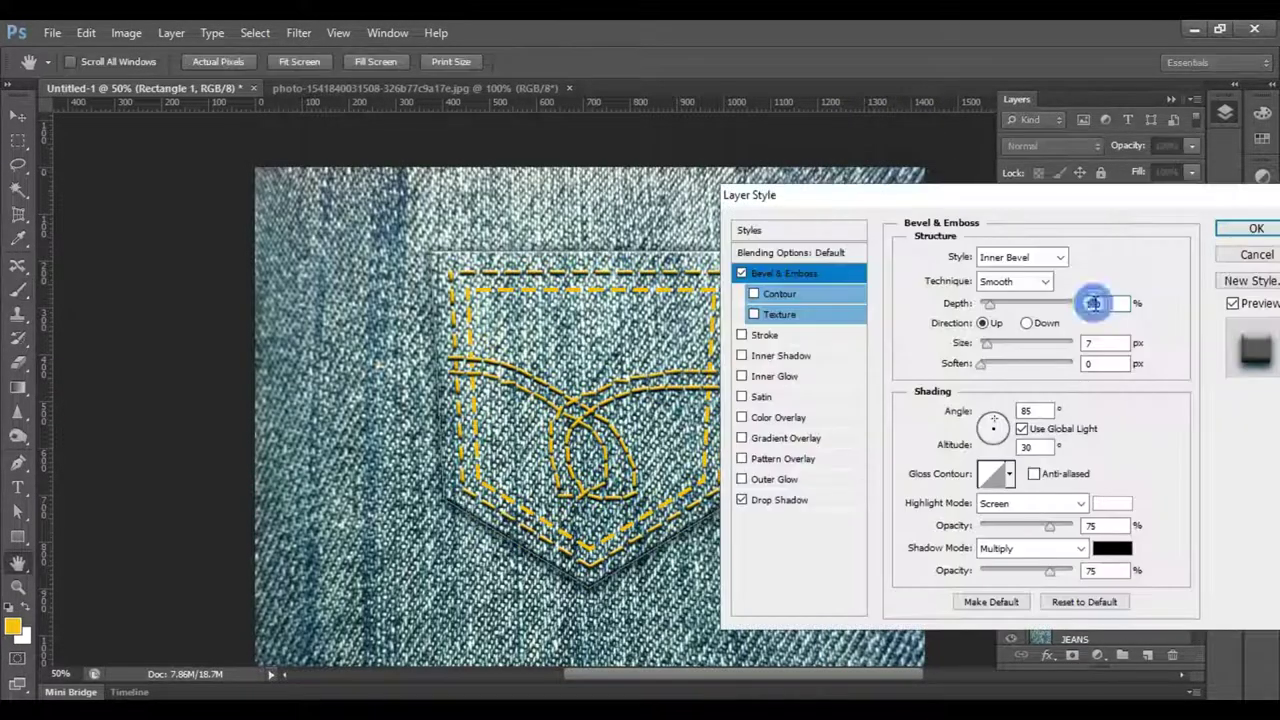
key(BackSpace)
text(30)
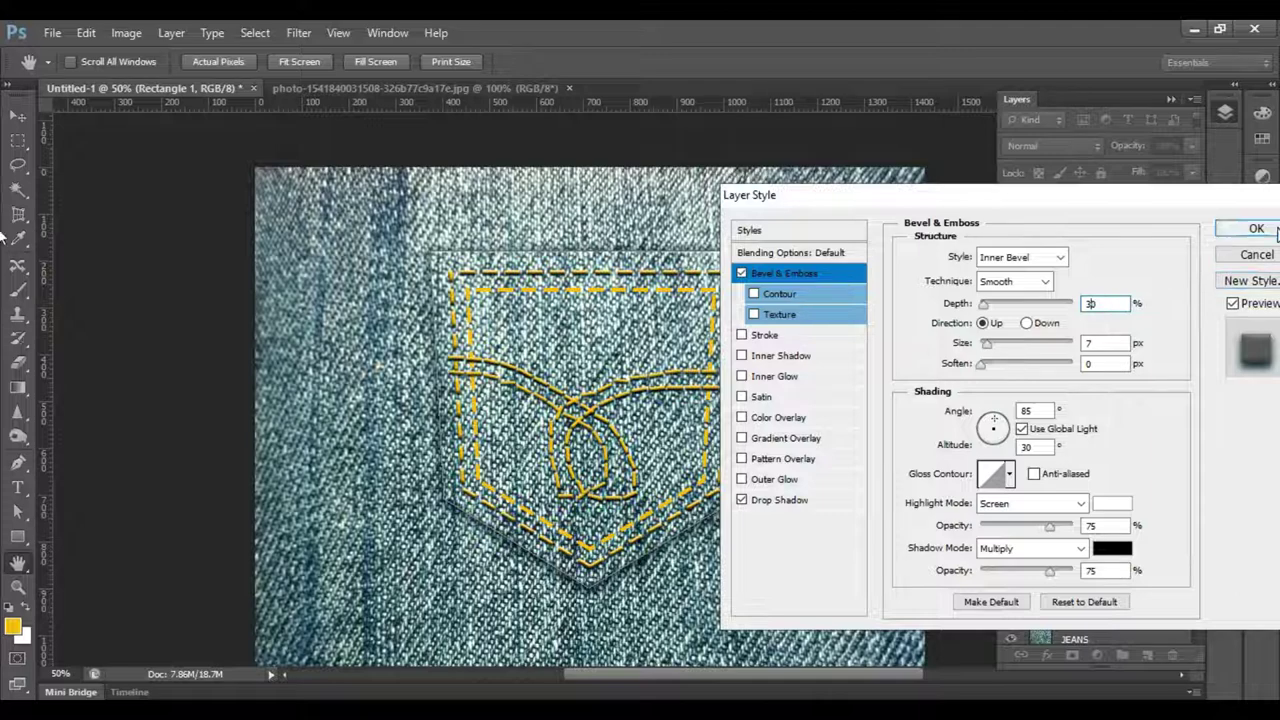
key(Return)
key(b)
click(1076, 296)
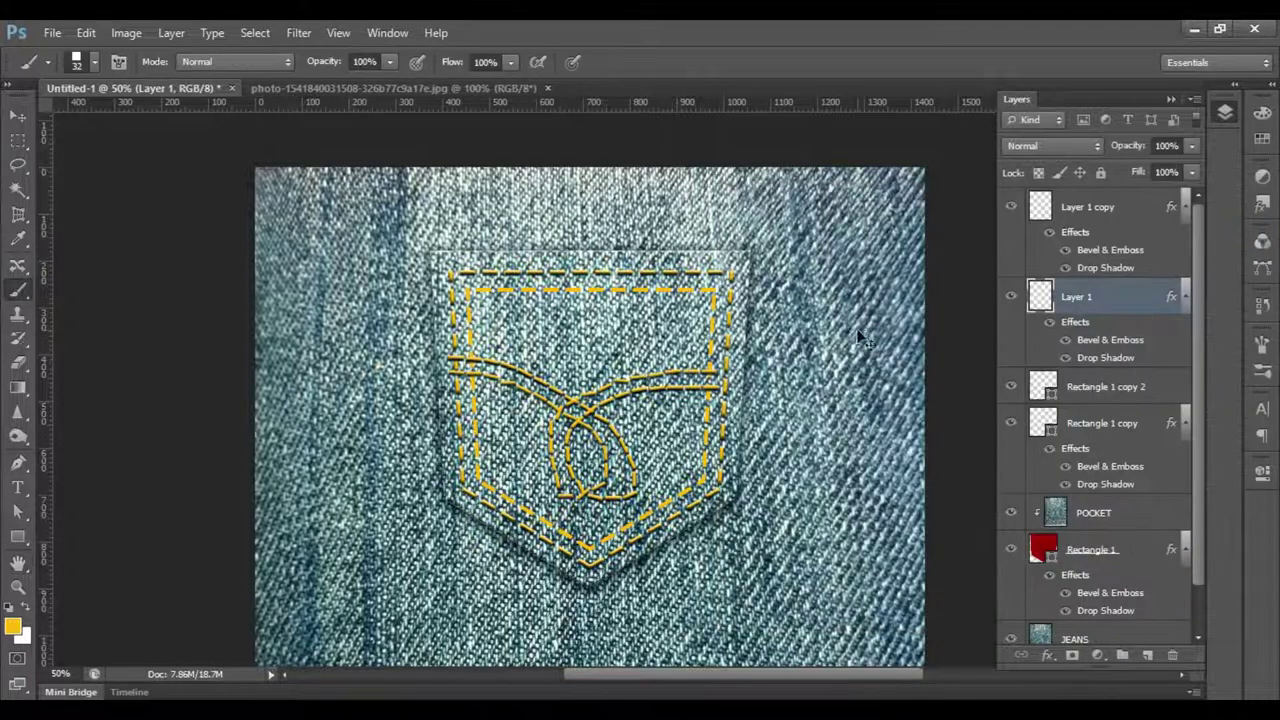
key(ctrl+minus)
key(ctrl+plus)
Draw a long thin rectangle bar above the top layer and fill it dark red.
key(u)
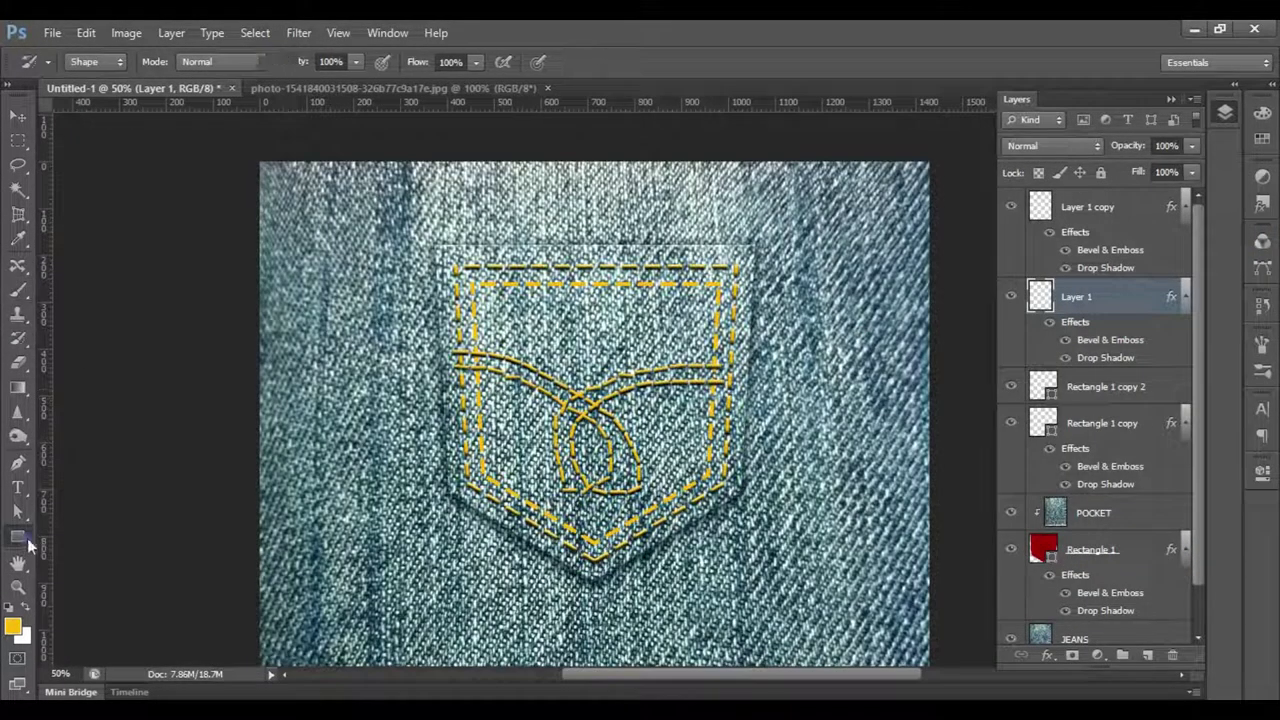
click(1087, 207)
drag(322, 294, 476, 326)
click(170, 62)
click(78, 152)
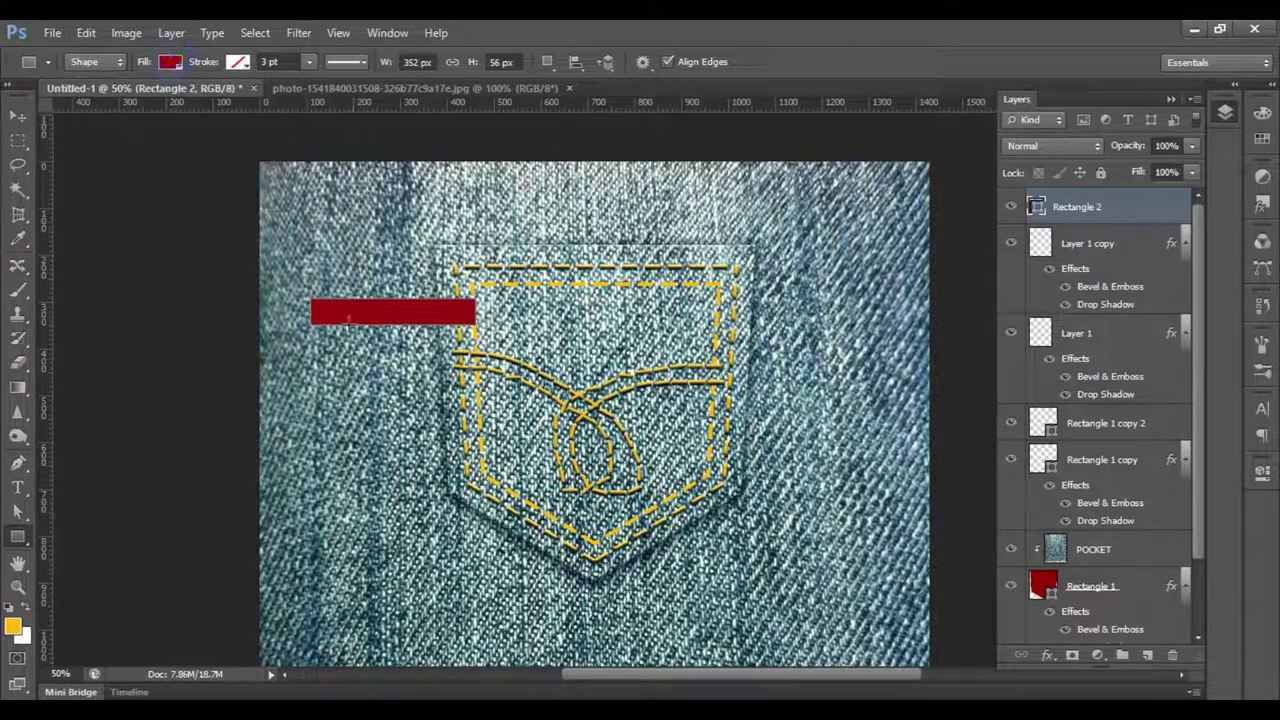
Add white JEANS text and move it onto the red bar.
key(t)
click(302, 250)
text(JEANS)
click(820, 62)
click(600, 62)
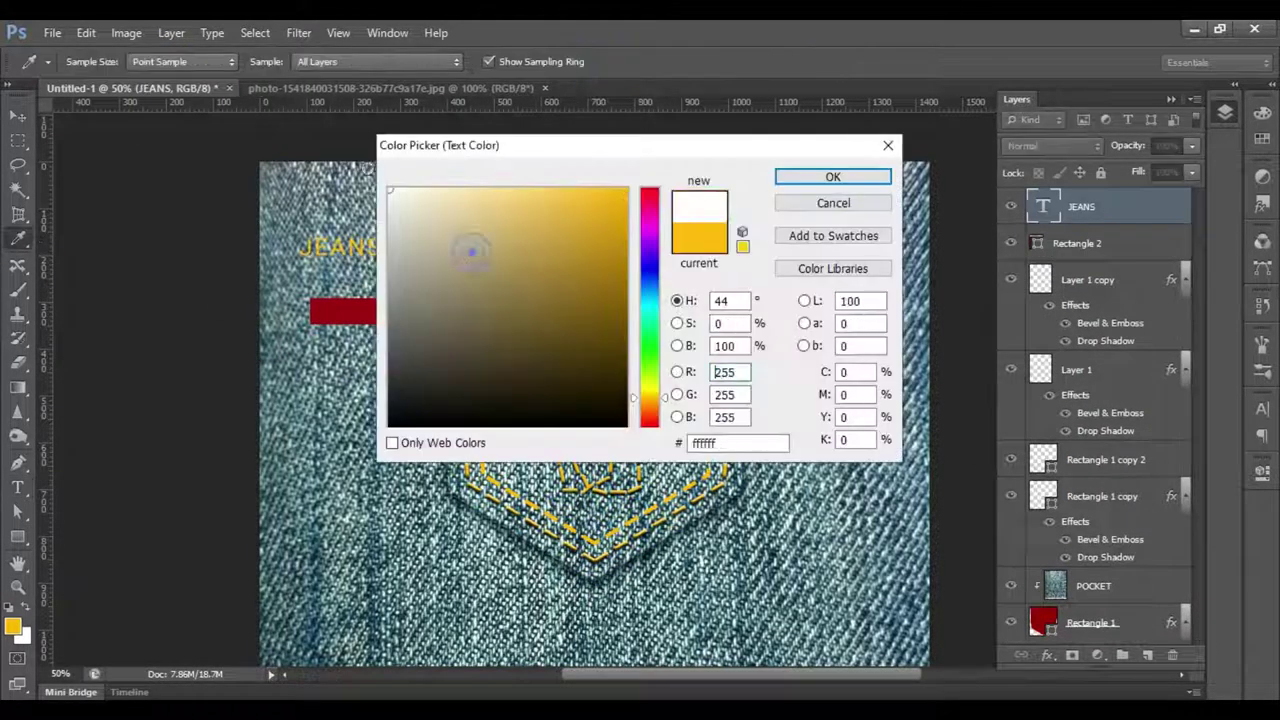
click(393, 163)
click(831, 174)
key(v)
drag(353, 276, 381, 318)
Rotate the red bar and JEANS text about -90° upright beside the pocket's right edge.
click(1077, 243)
key(ctrl+t)
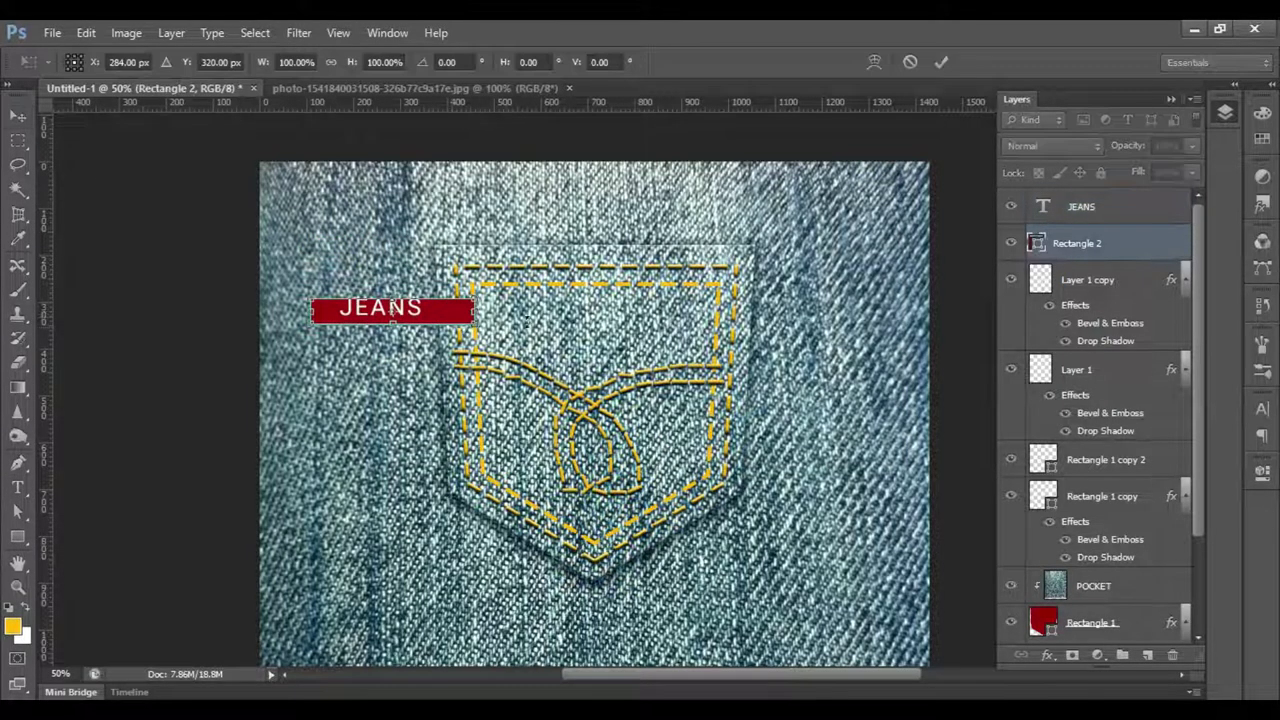
mouse_move(470, 200)
mouse_down()
mouse_move(713, 332)
mouse_move(790, 352)
mouse_up()
drag(814, 286, 792, 280)
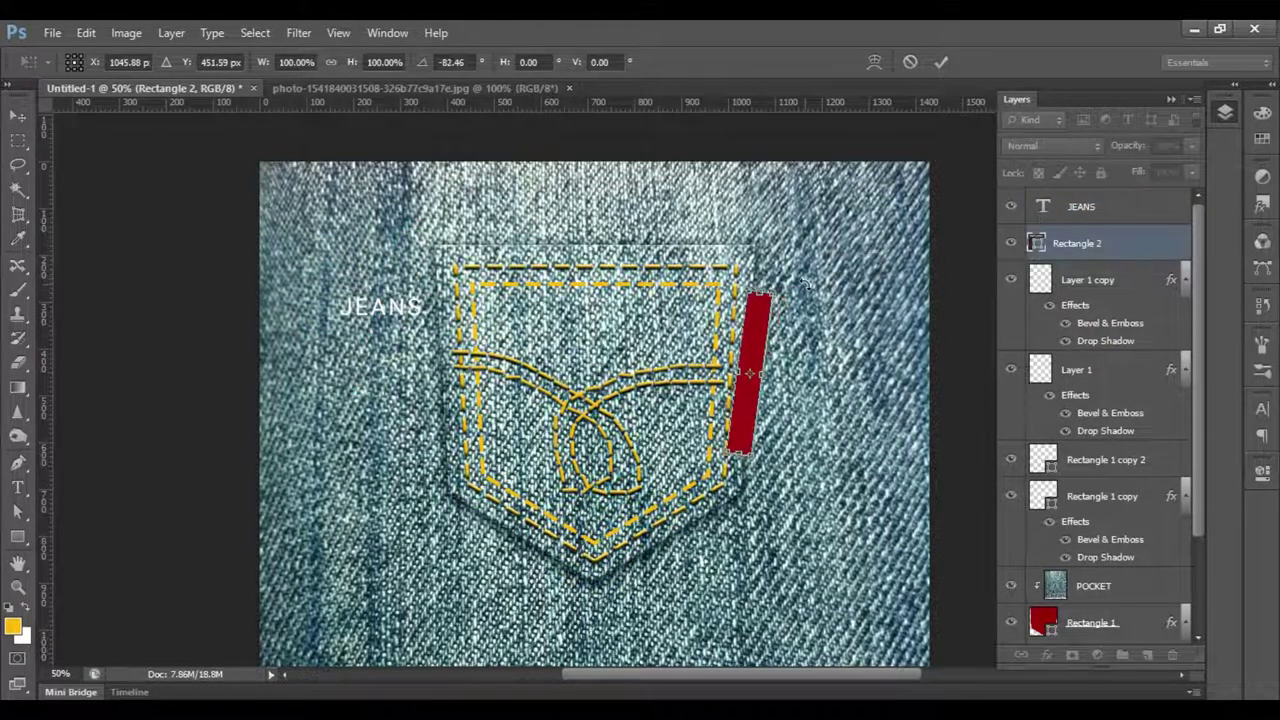
key(Return)
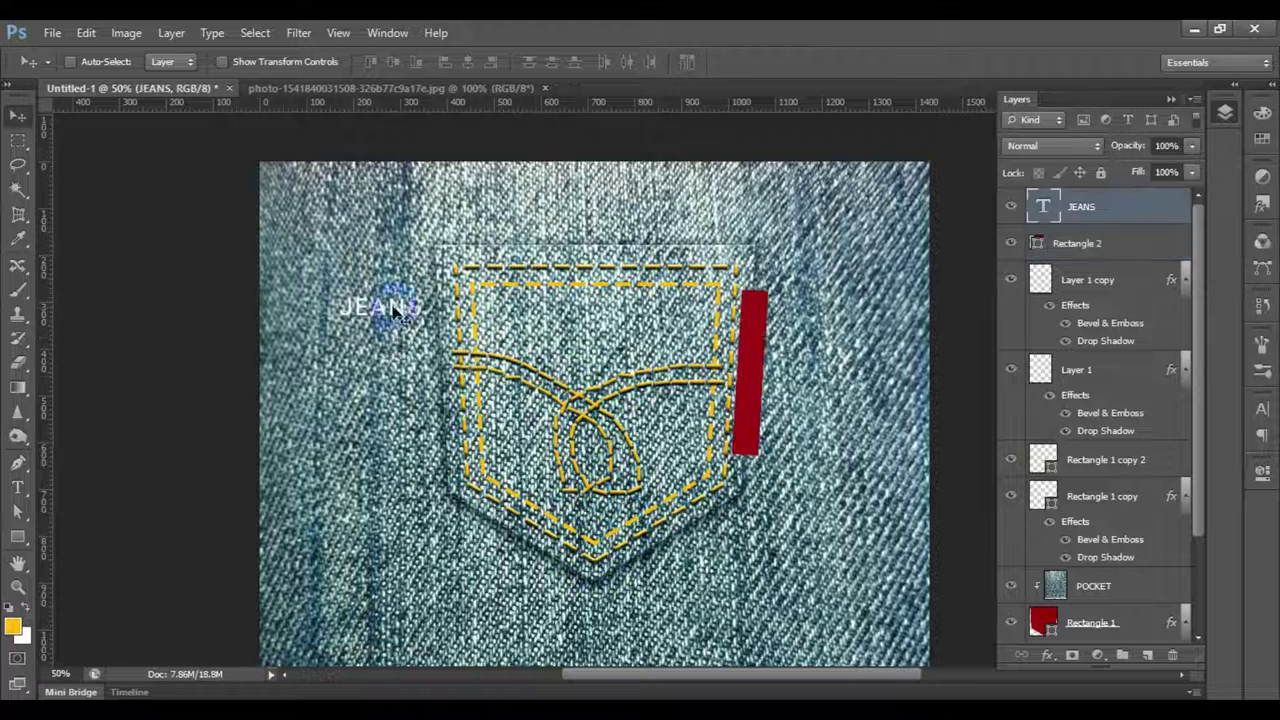
drag(400, 310, 790, 350)
key(ctrl+t)
drag(840, 290, 795, 242)
mouse_move(748, 375)
mouse_down()
mouse_move(770, 305)
mouse_move(778, 318)
mouse_up()
click(941, 61)
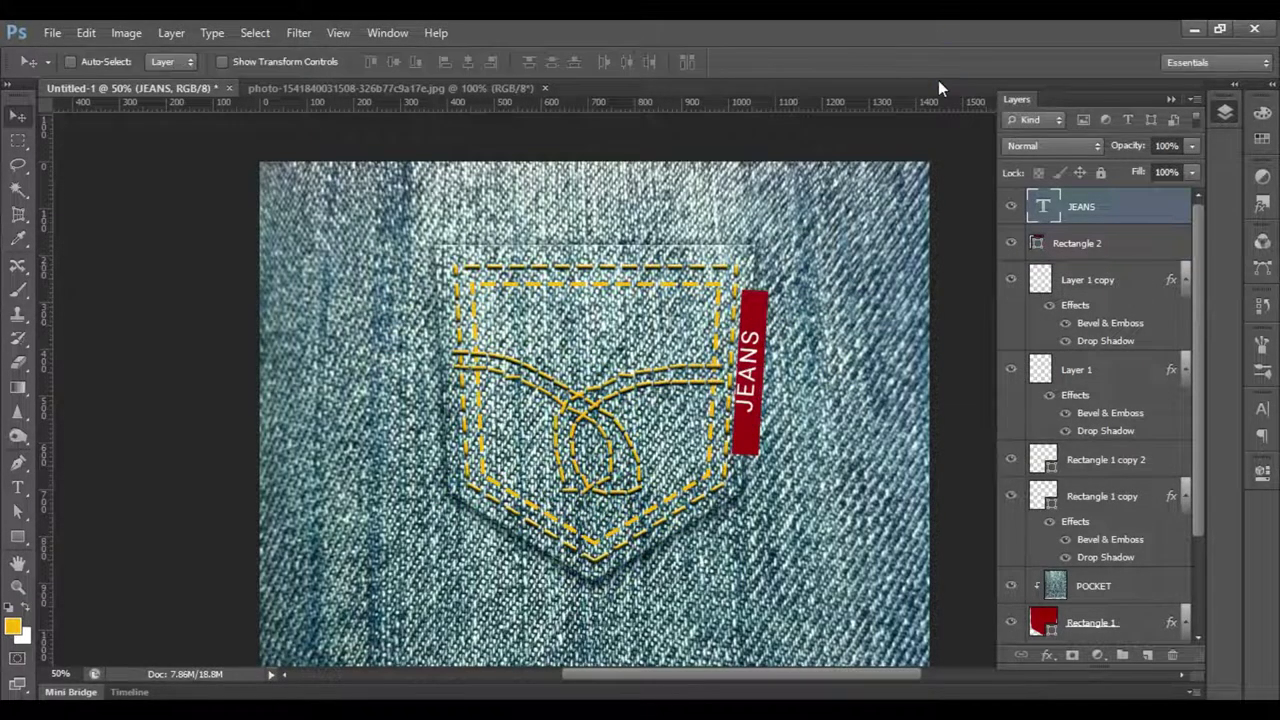
Nudge the JEANS text down and tilt it slightly on the label.
click(1099, 242)
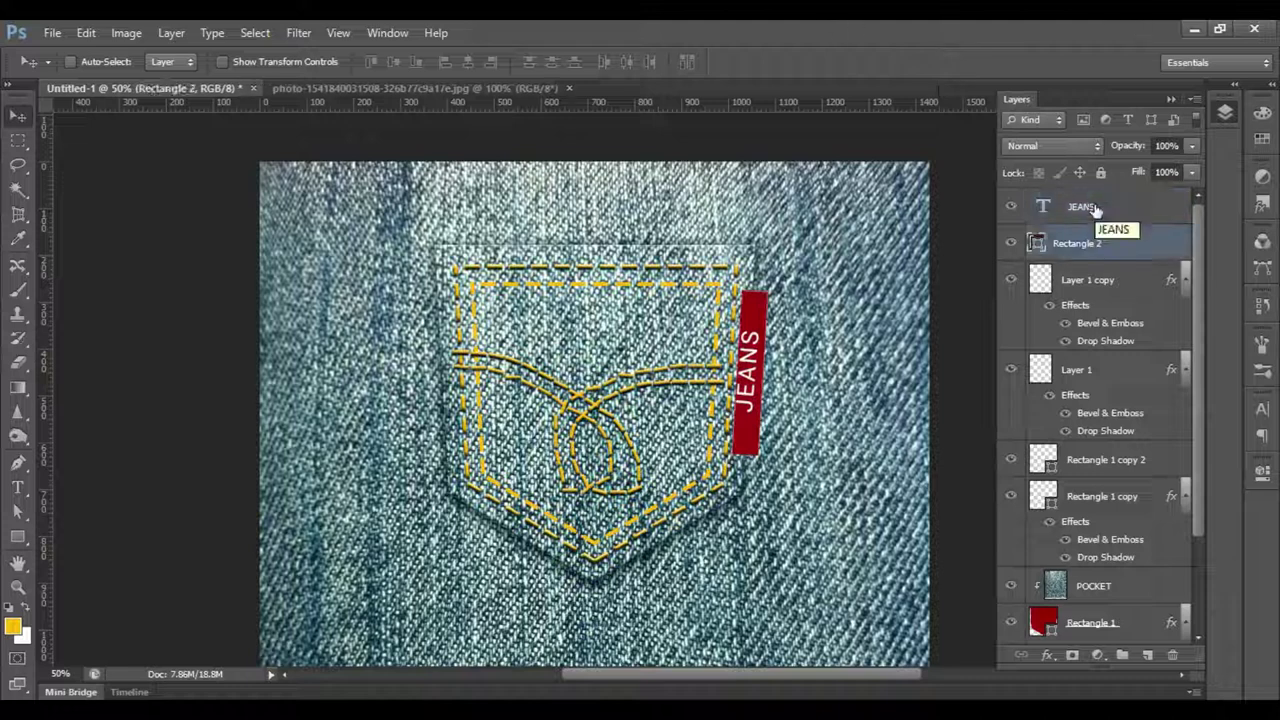
click(1105, 219)
key(Down)
key(Down)
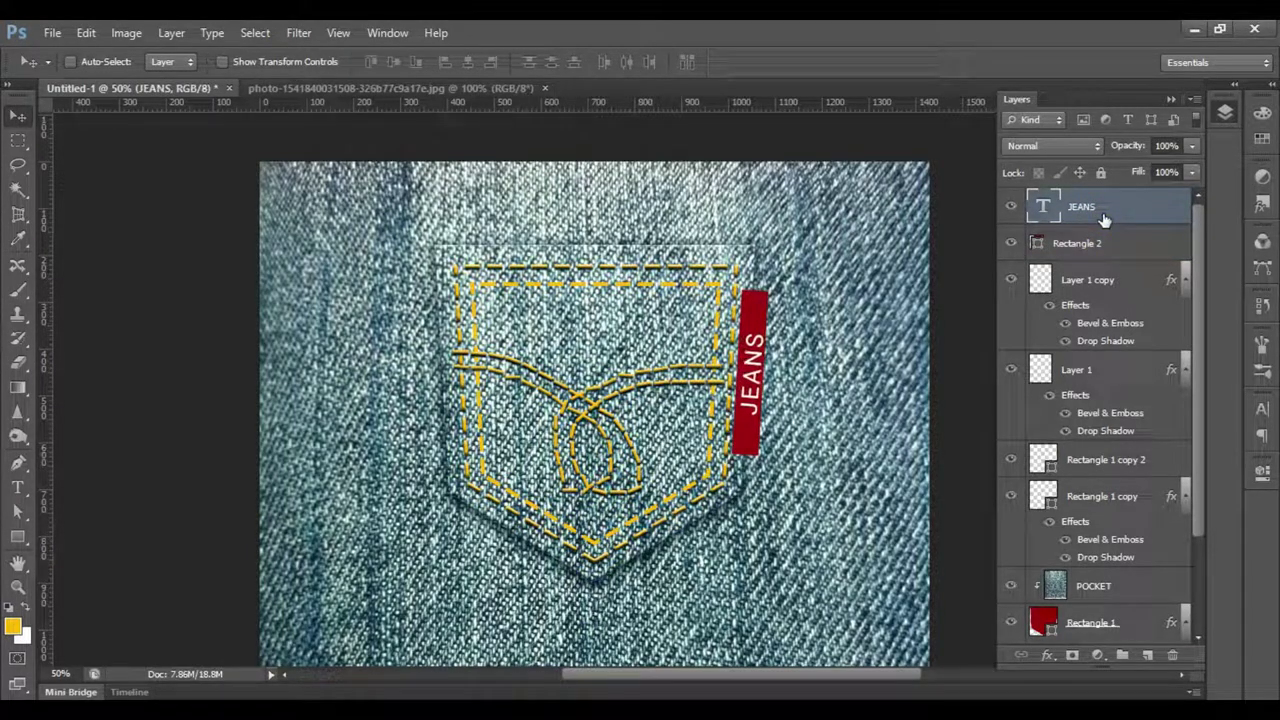
key(ctrl+t)
drag(790, 315, 860, 305)
key(Return)
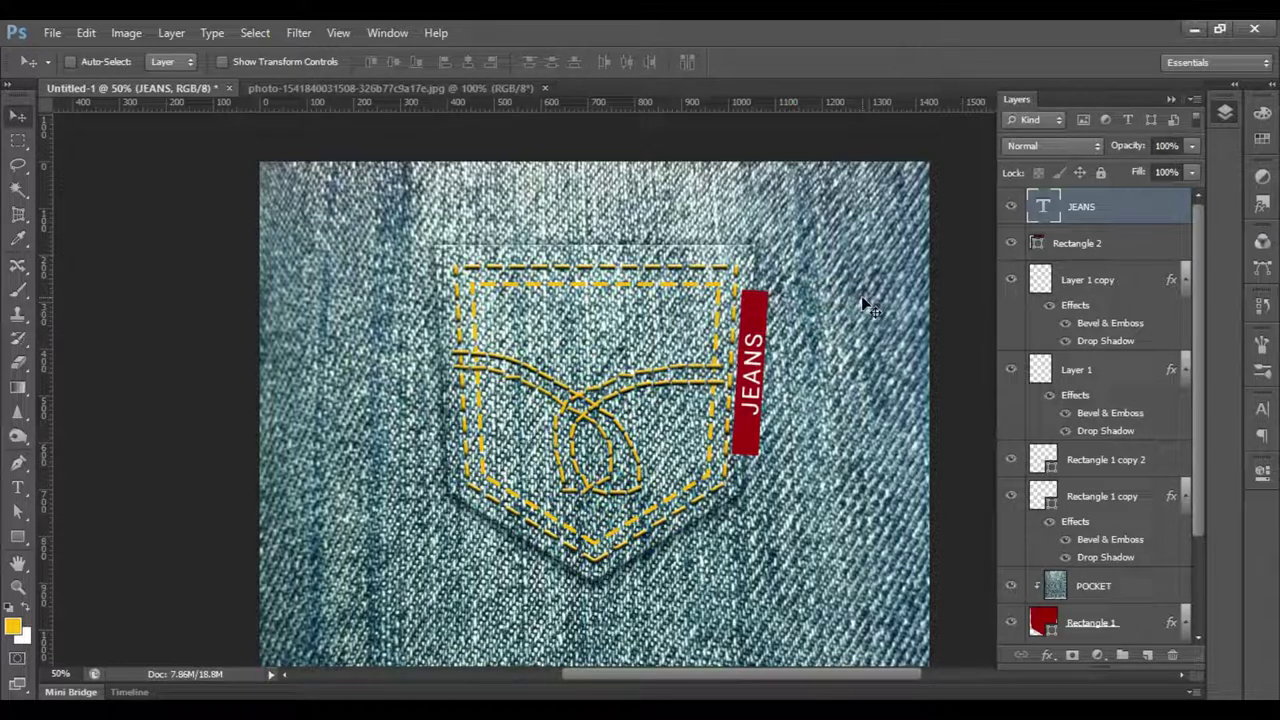
Widen the red label by 2 px and straighten the JEANS text on it.
key(a)
click(755, 310)
click(951, 287)
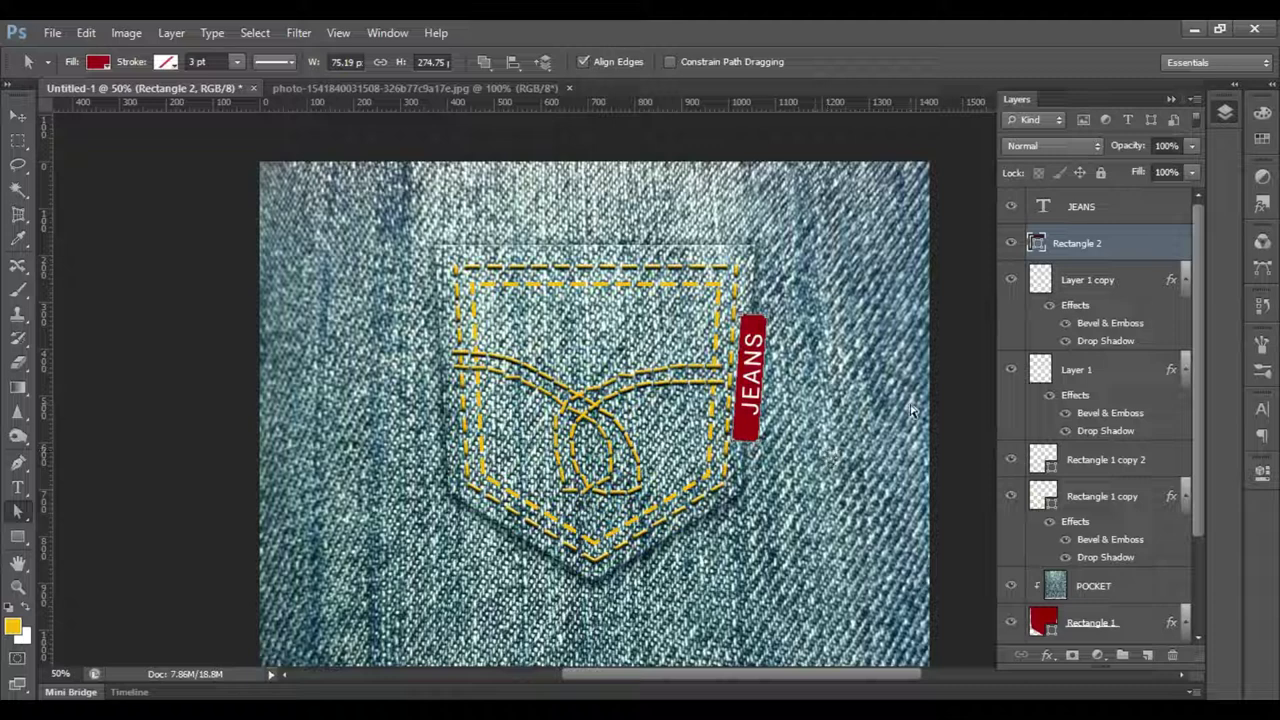
key(Right)
key(Right)
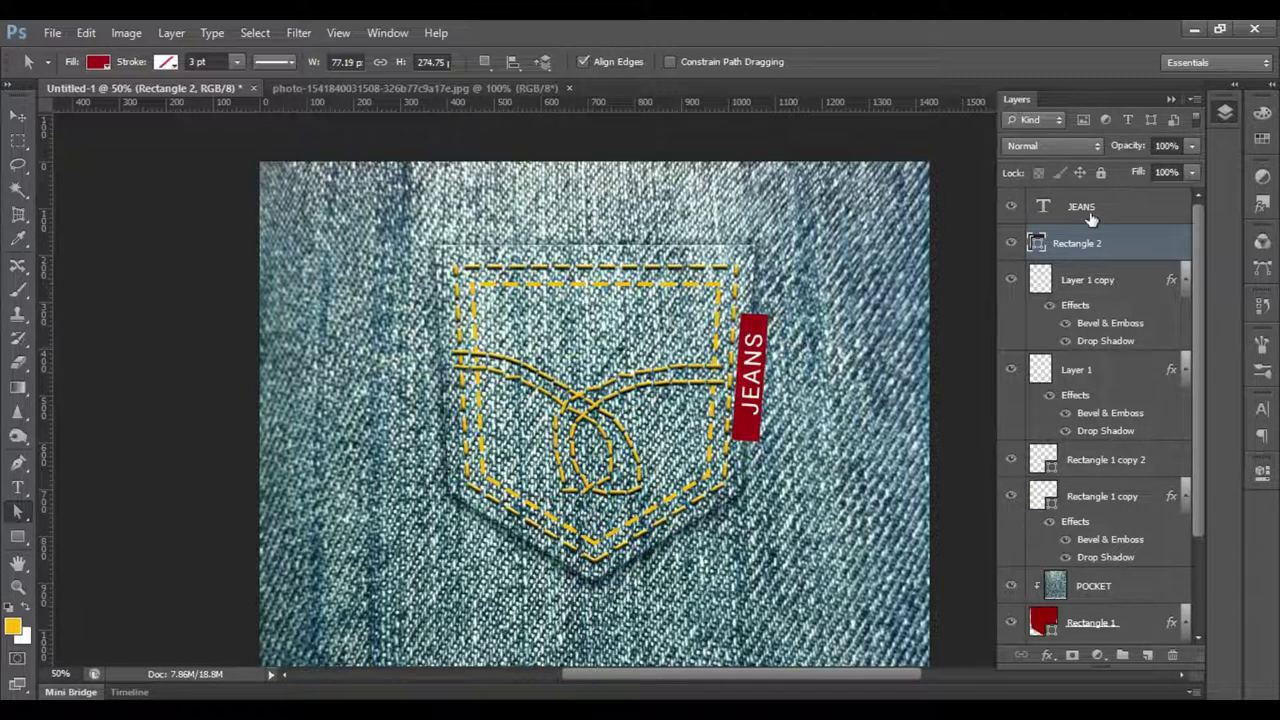
click(1091, 218)
key(ctrl+t)
drag(766, 322, 783, 318)
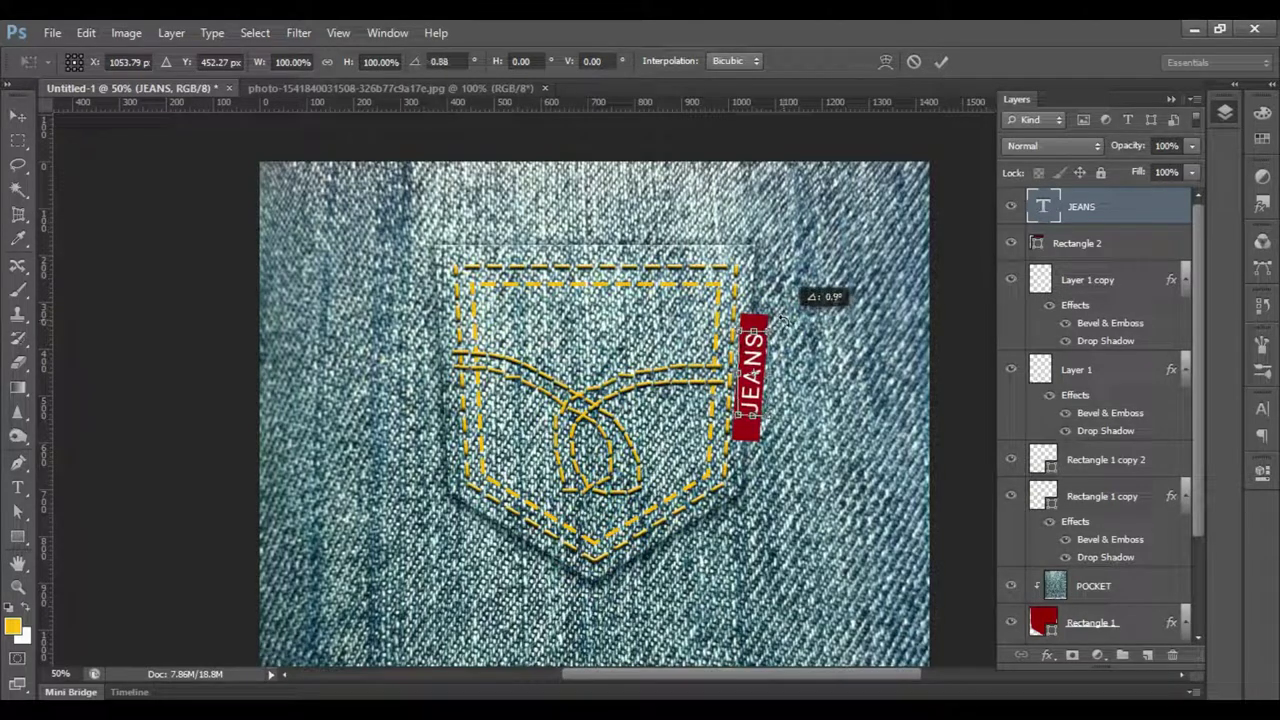
key(Return)
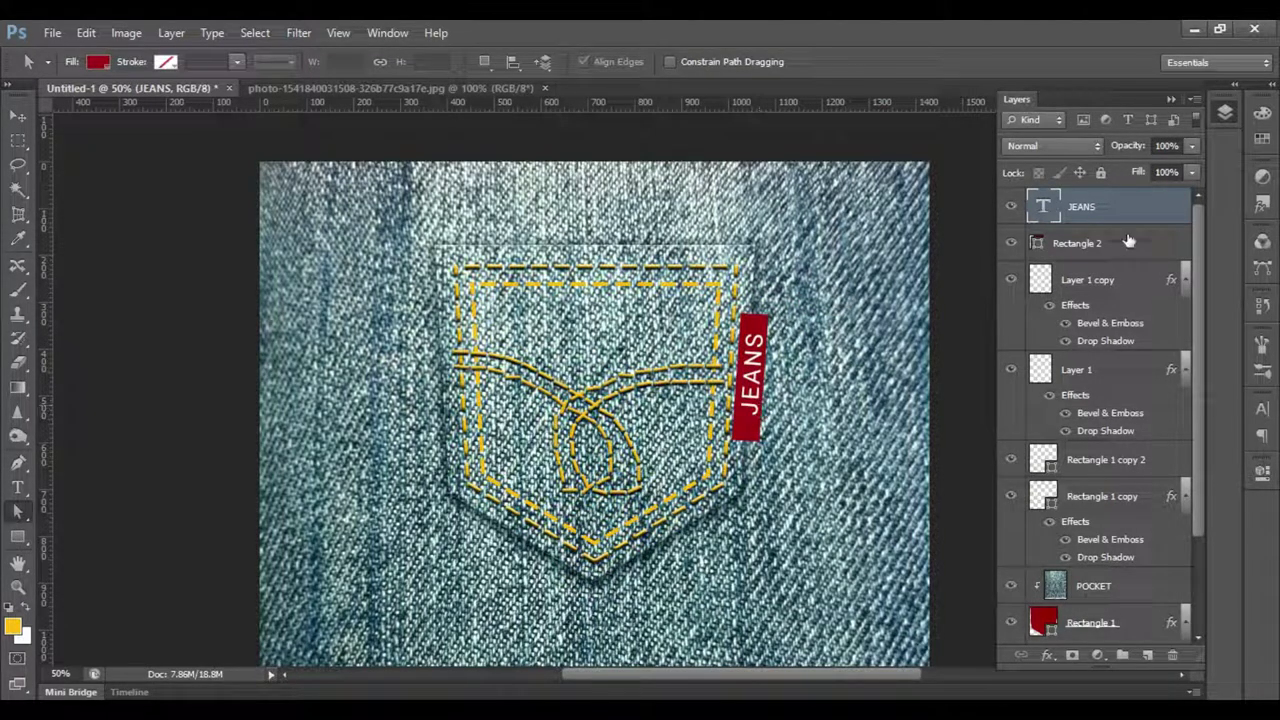
Group the JEANS text and red bar as LABEL, and the stitch layers as STITCHES.
shift+click(1128, 241)
key(ctrl+g)
text(LABEL)
click(1087, 228)
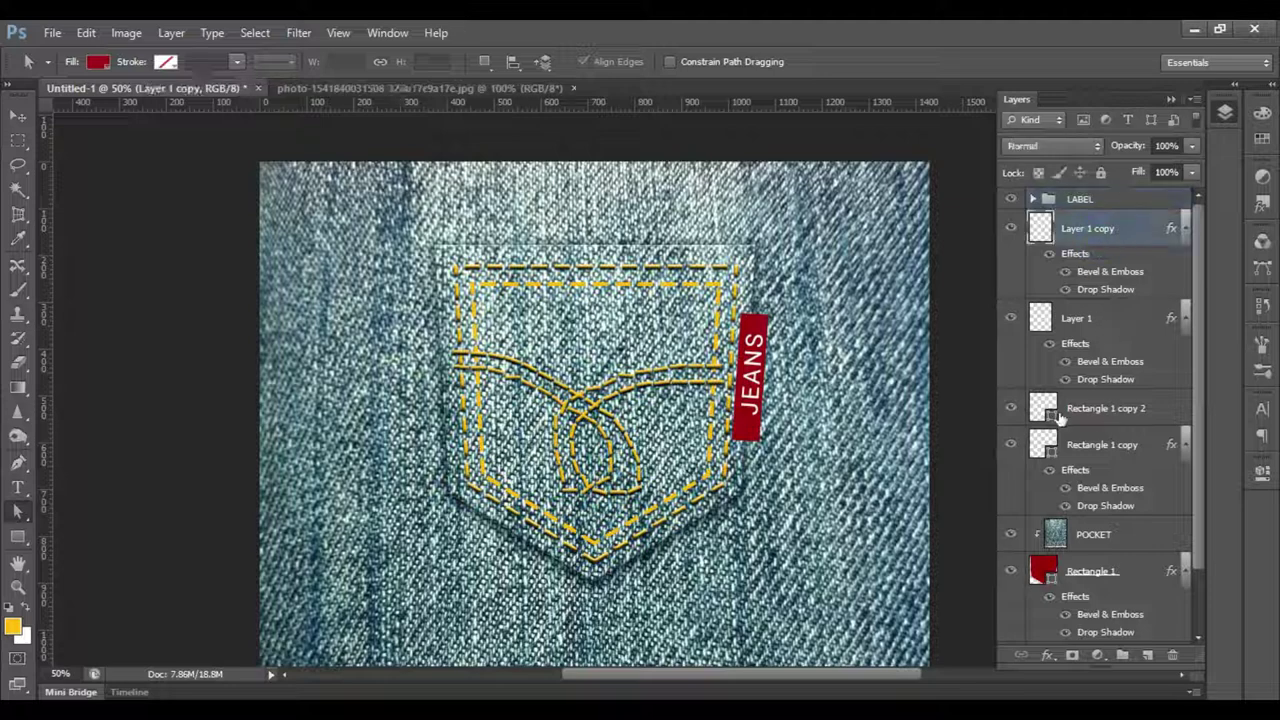
shift+click(1100, 444)
key(ctrl+g)
double_click(1078, 220)
text(STITCHES)
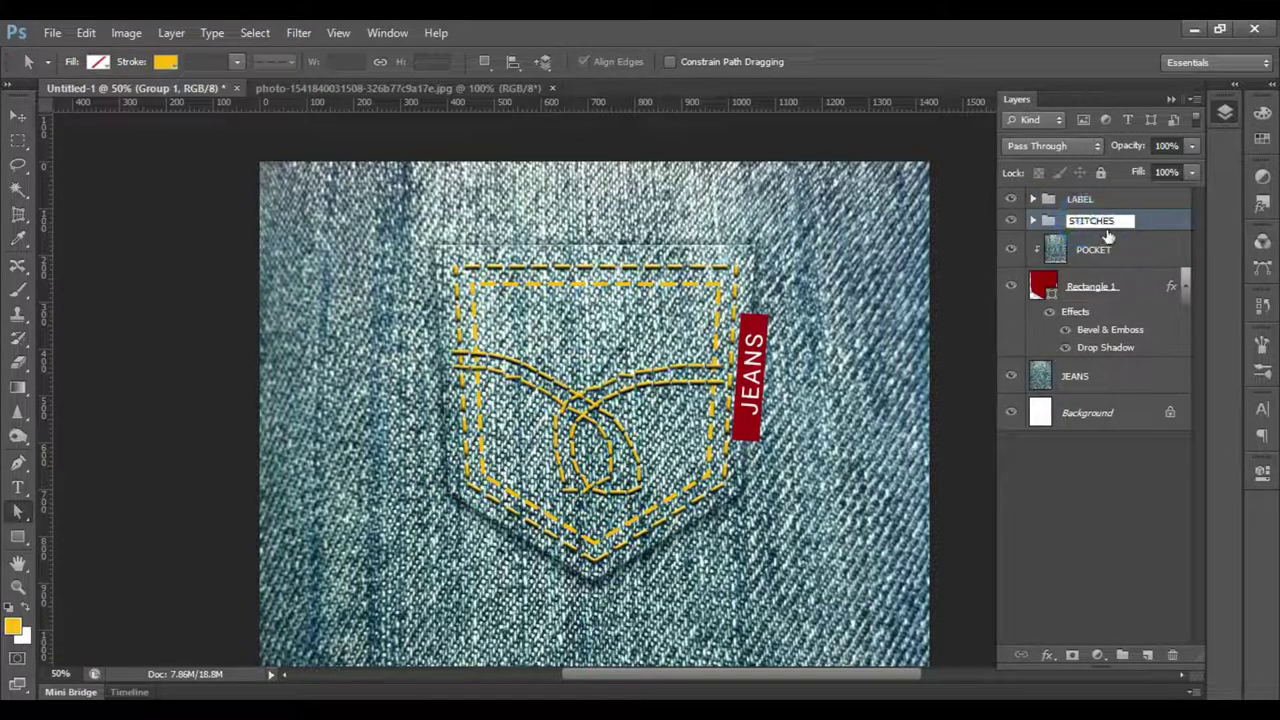
Group the pocket texture and Rectangle 1 into a folder named POCKET.
click(1120, 248)
shift+click(1138, 300)
key(ctrl+g)
double_click(1086, 243)
text(POCKET)
key(Return)
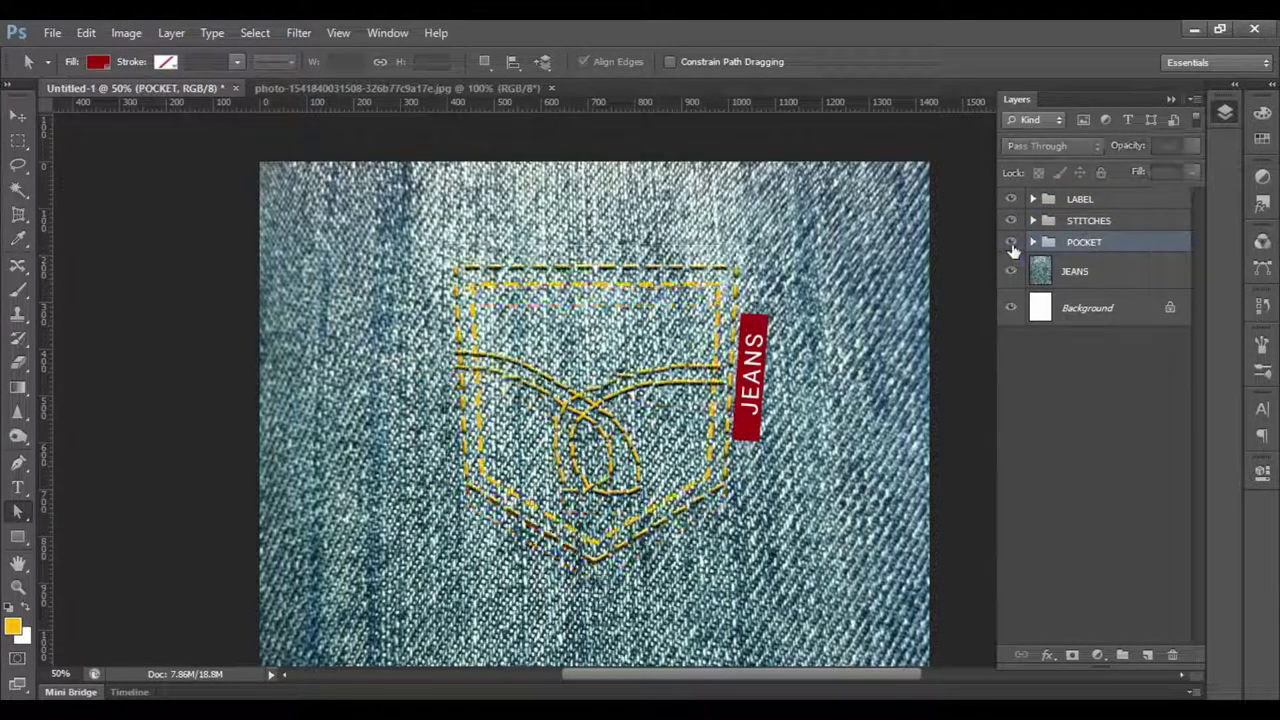
Colour-code the layers: POCKET yellow, STITCHES violet, JEANS texture layer red.
right_click(1011, 242)
click(1057, 349)
right_click(1011, 220)
click(1062, 404)
right_click(1011, 199)
click(1065, 382)
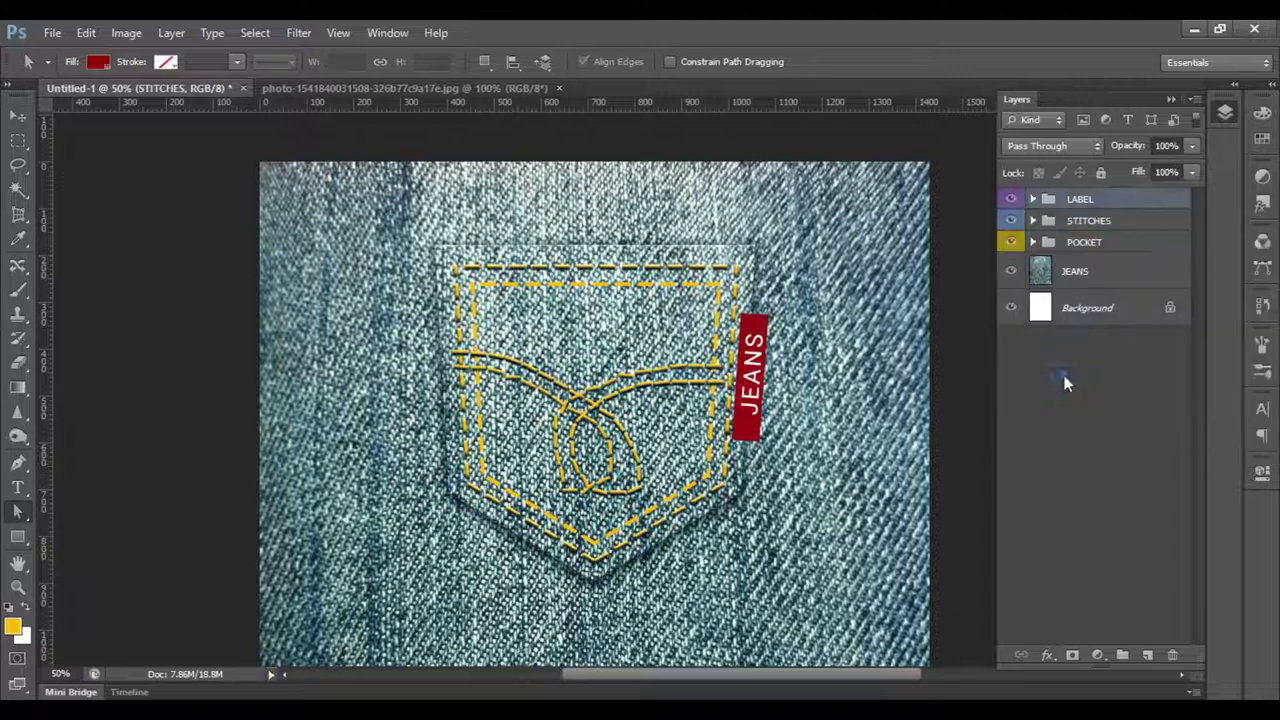
right_click(1011, 271)
click(1060, 346)
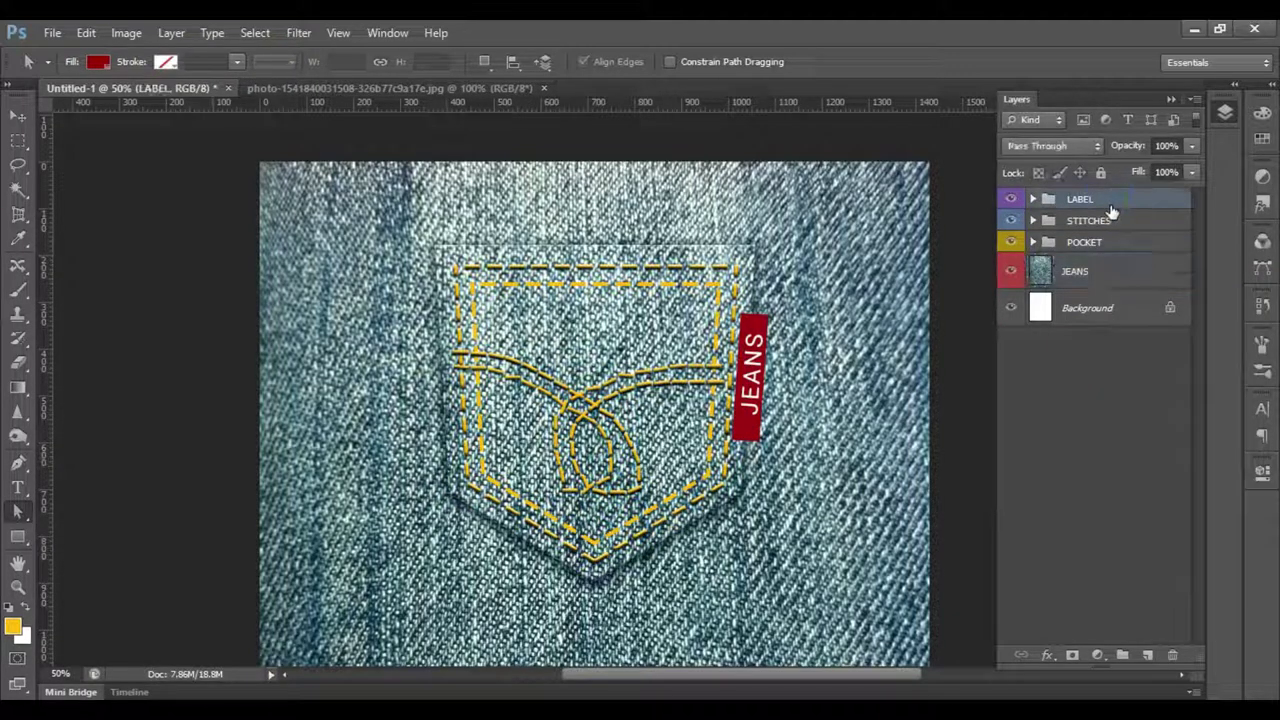
Move the LABEL group below POCKET and nudge the red label slightly right.
drag(1111, 210, 1100, 252)
key(v)
drag(760, 358, 774, 350)
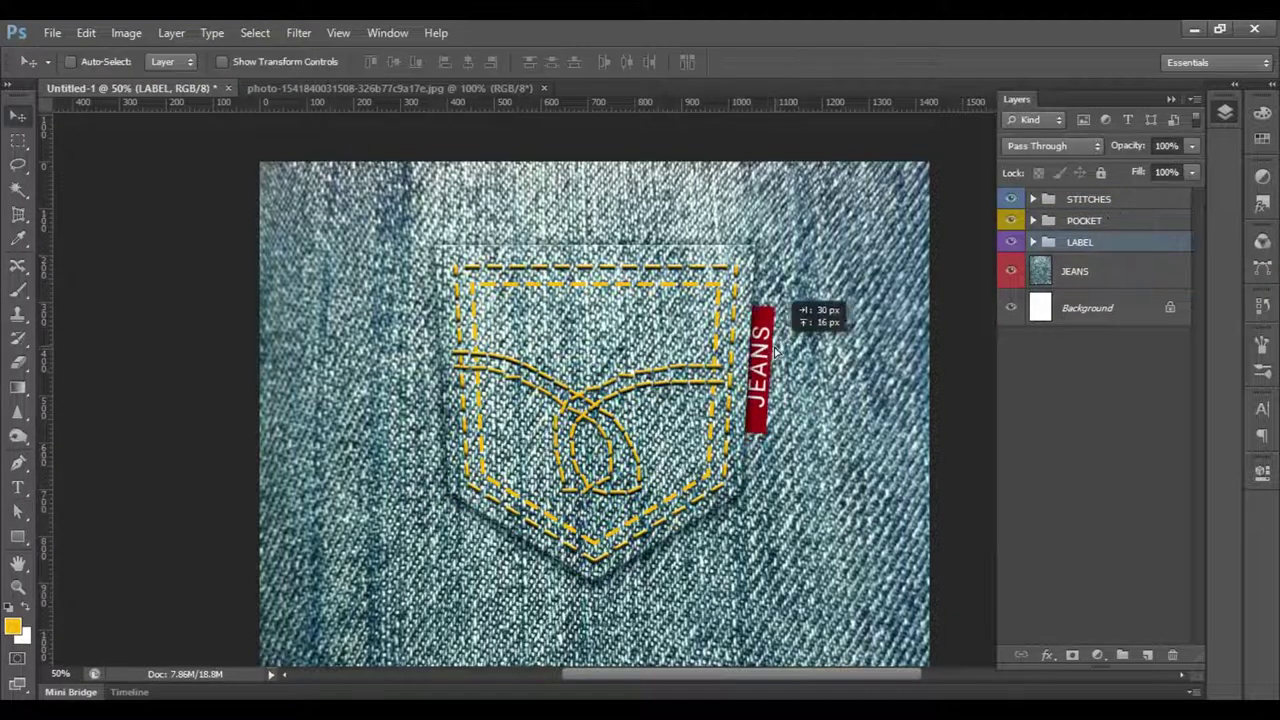
key(a)
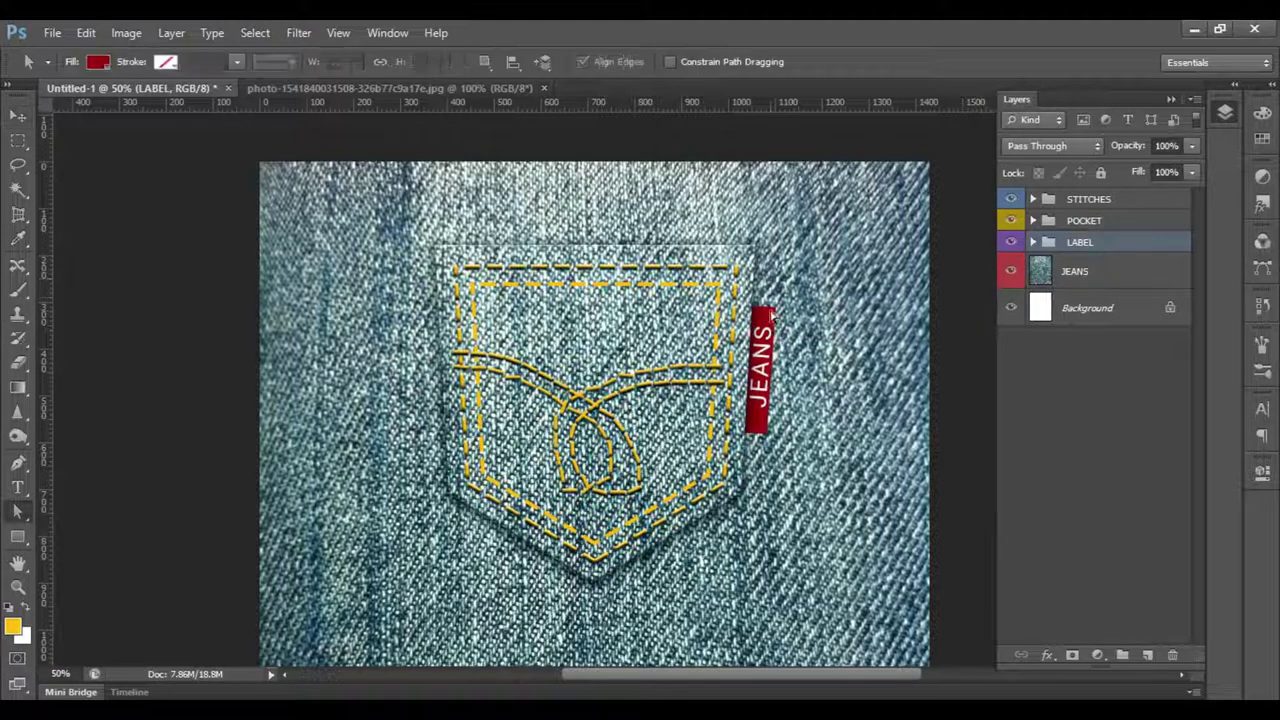
click(771, 316)
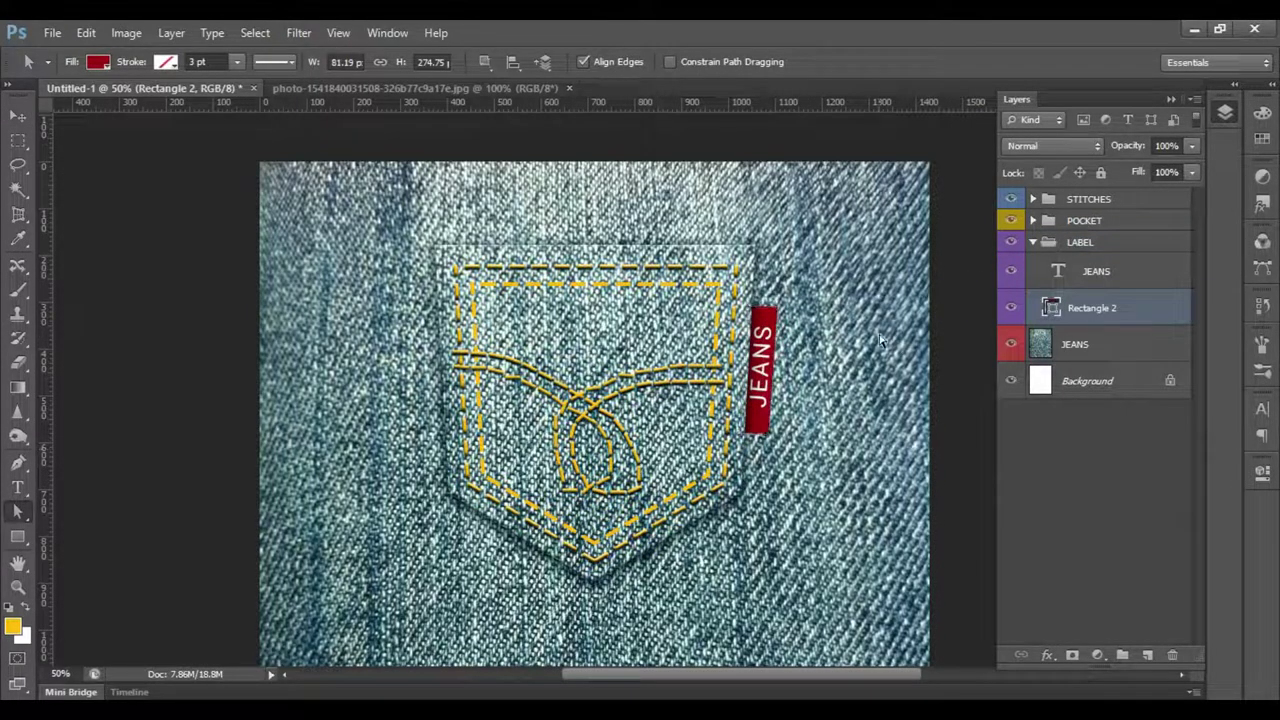
Give the JEANS text a drop shadow with size 4.
click(1096, 271)
click(1047, 655)
click(1080, 625)
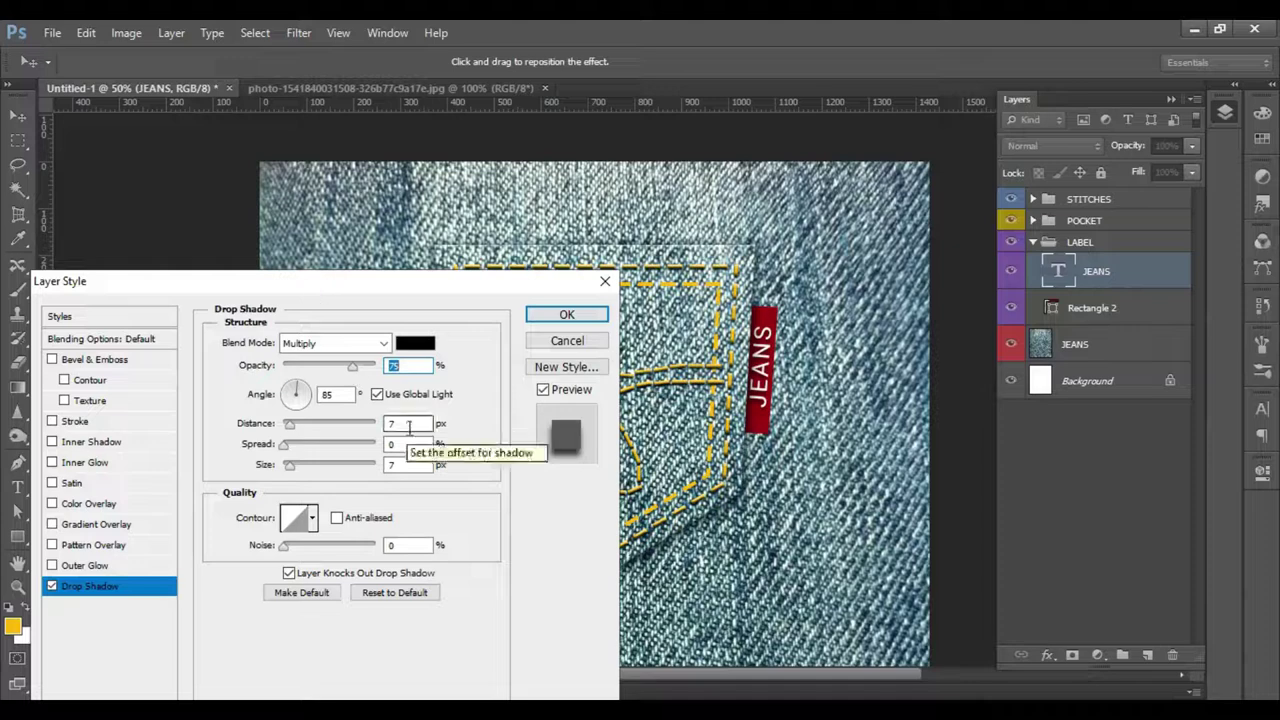
click(429, 419)
text(5)
double_click(400, 465)
text(4)
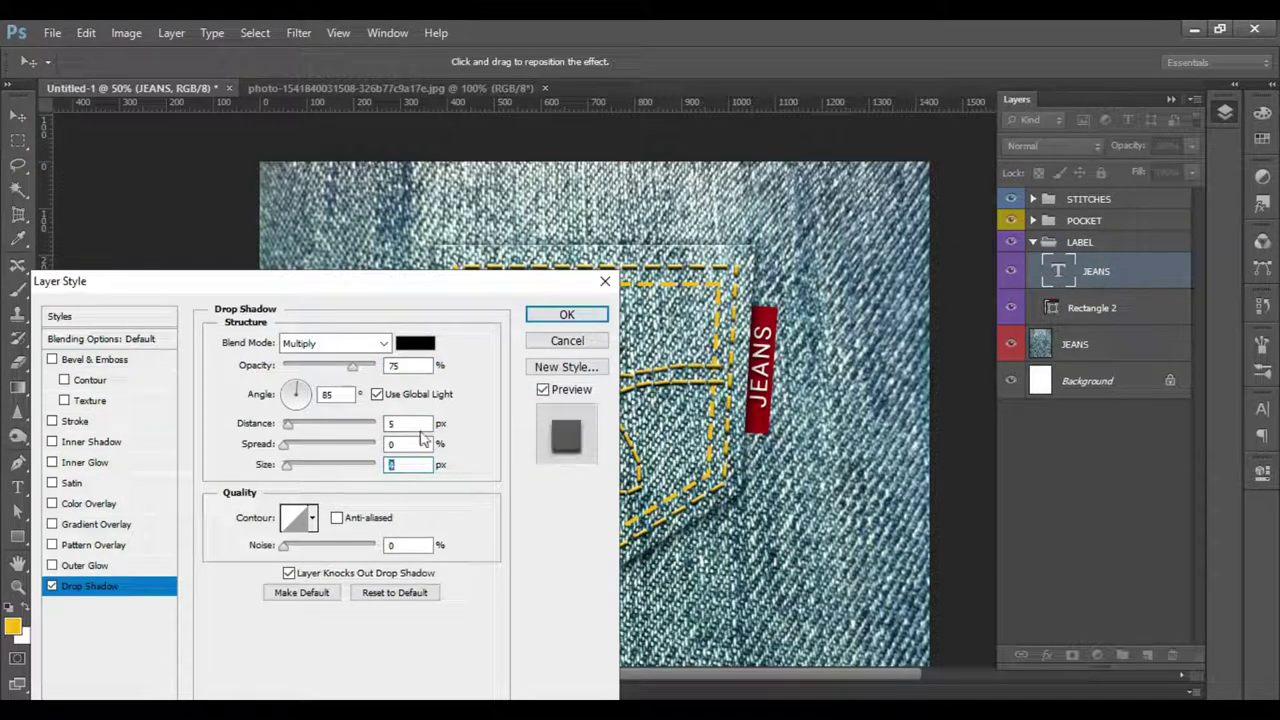
key(Return)
click(780, 318)
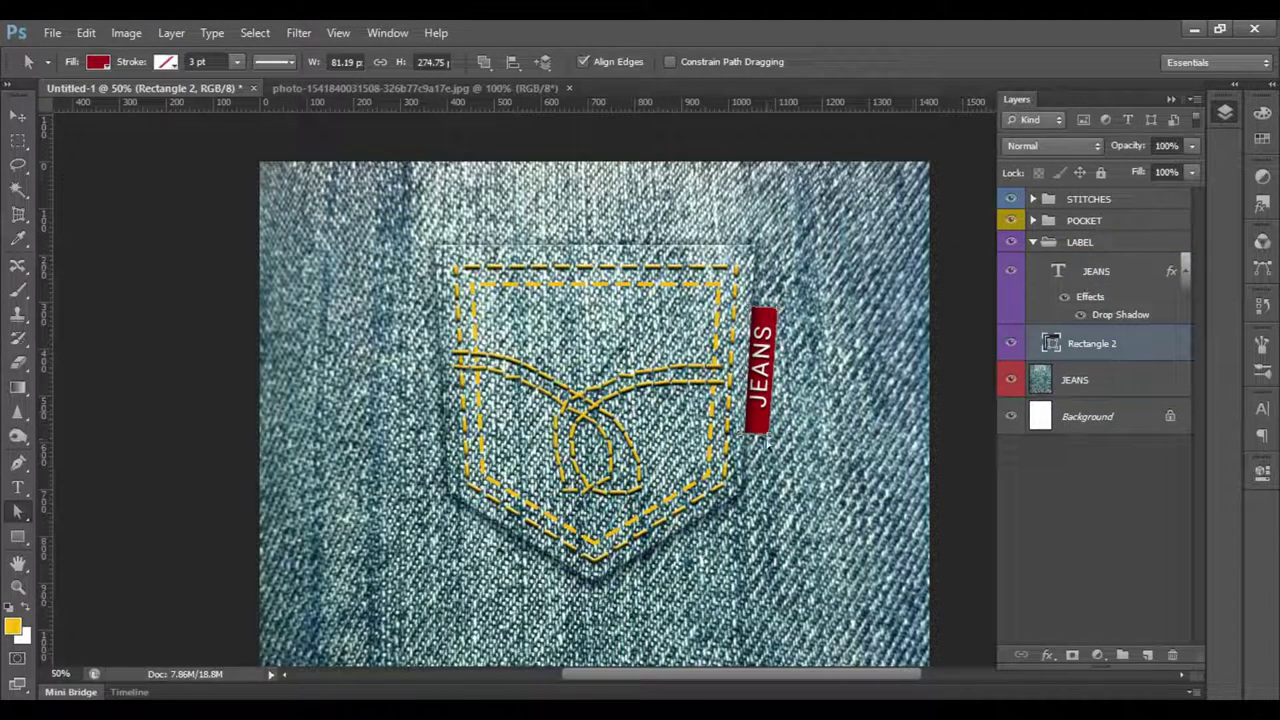
Add a drop shadow to the red label rectangle and float the denim photo in its own window.
click(1047, 655)
key(Return)
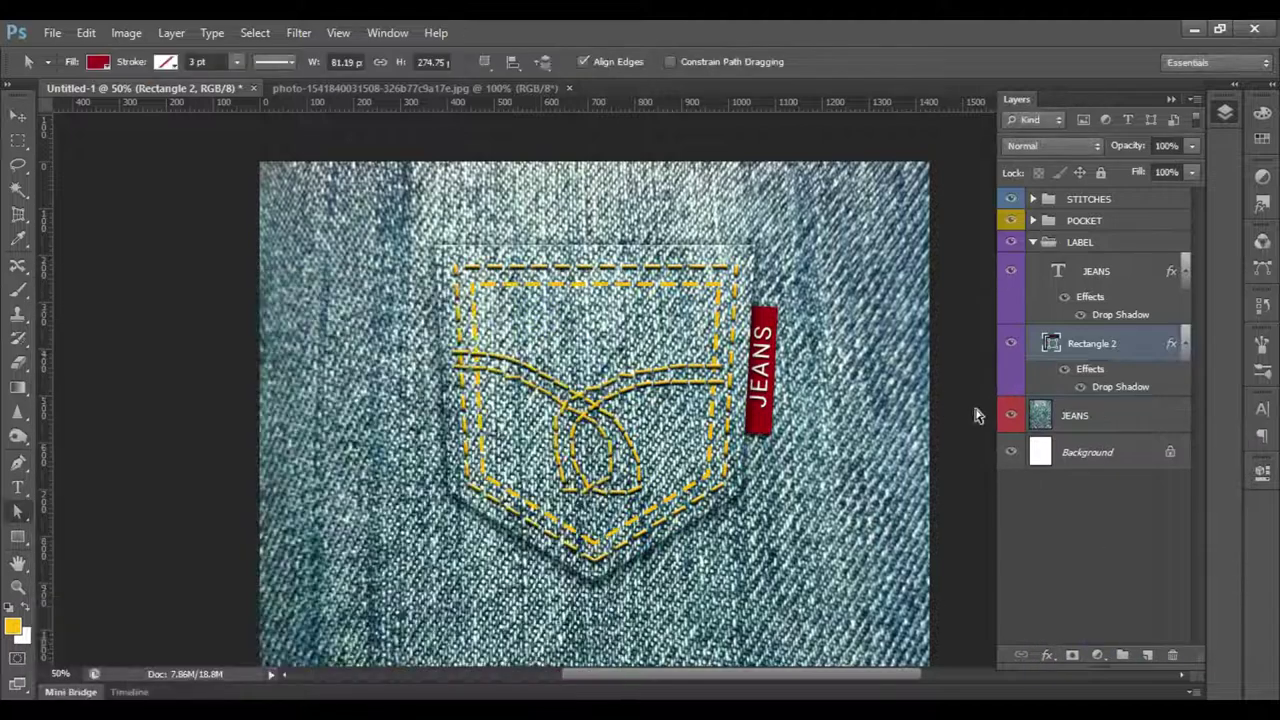
key(ctrl+minus)
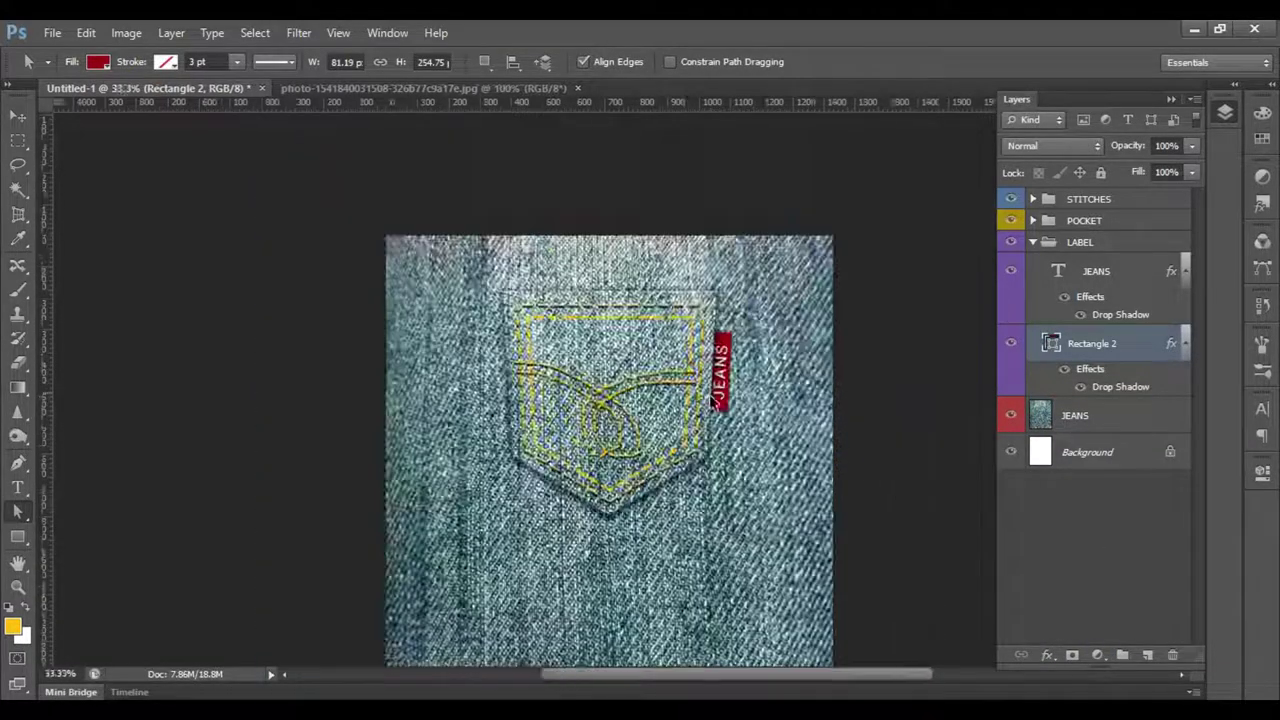
key(ctrl+minus)
key(ctrl+plus)
mouse_move(357, 88)
mouse_down()
mouse_move(385, 124)
mouse_move(280, 126)
mouse_up()
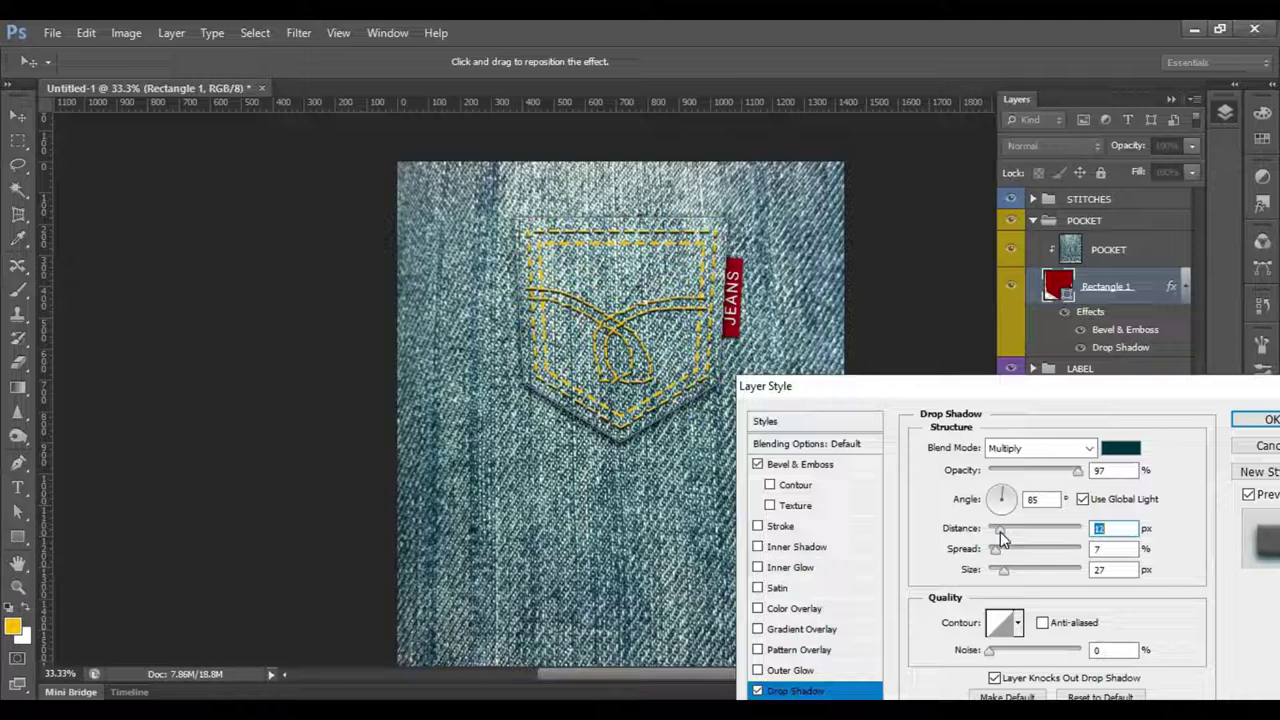
Retune the pocket's drop shadow spread, angle, size and opacity.
drag(996, 549, 1008, 560)
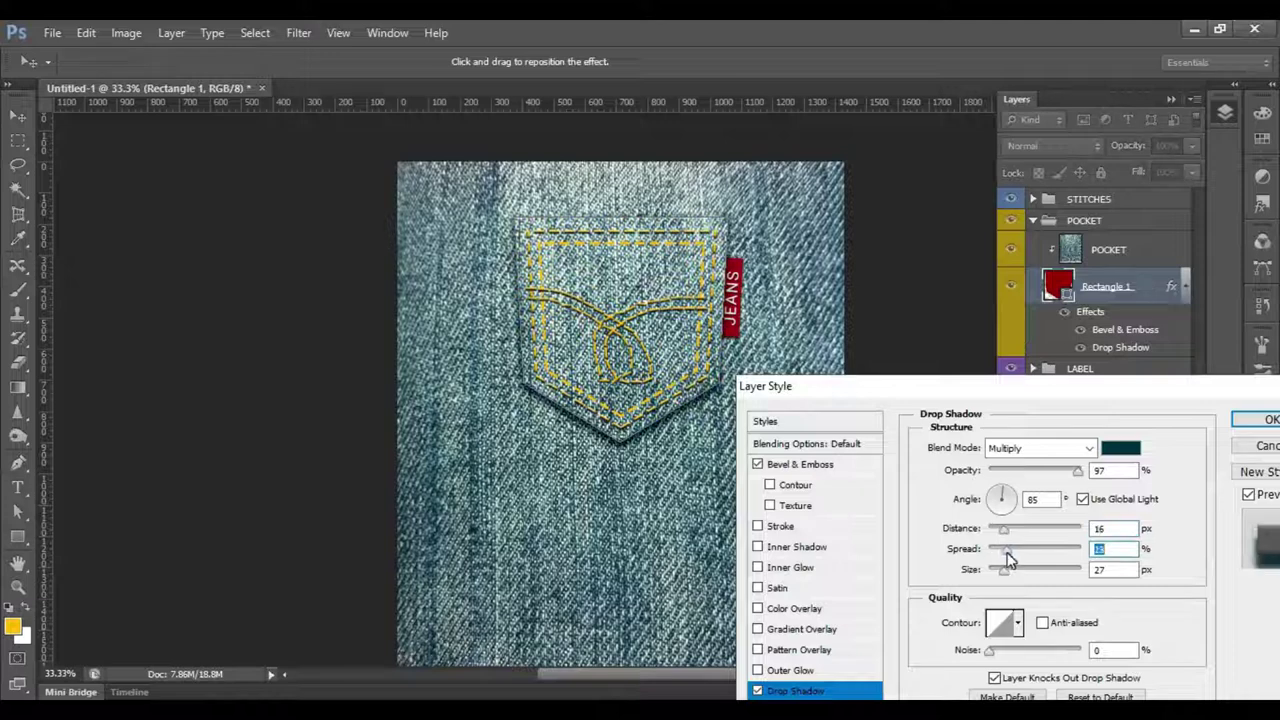
drag(640, 330, 651, 337)
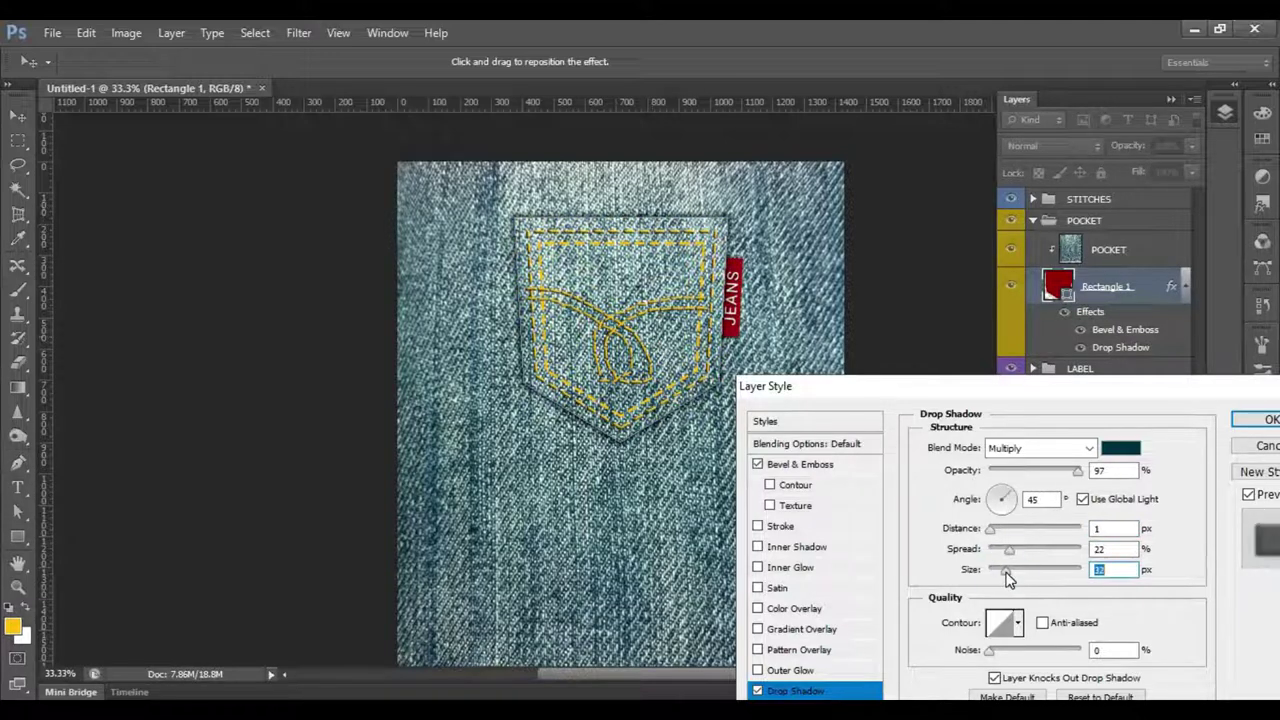
drag(1004, 530, 1018, 549)
drag(1077, 470, 1058, 470)
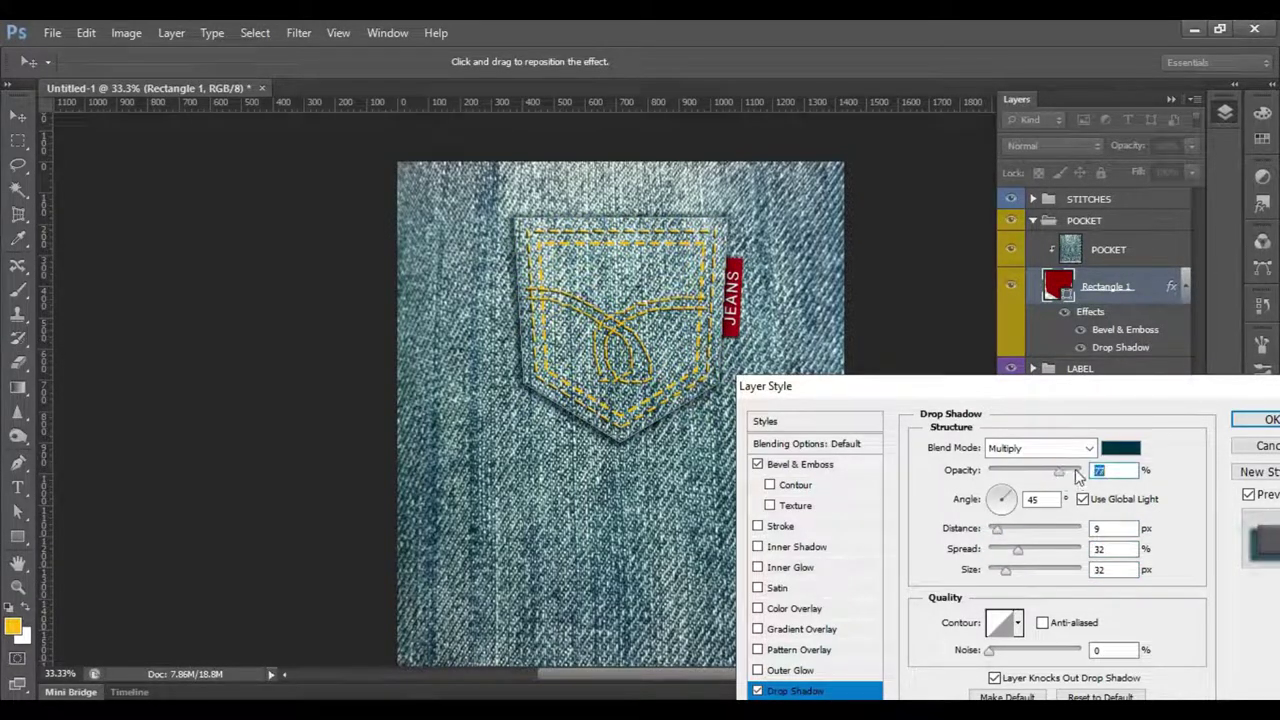
drag(660, 330, 685, 352)
key(Return)
Select the STITCHES, POCKET and LABEL groups and scale them up with Free Transform.
click(1084, 220)
click(1033, 220)
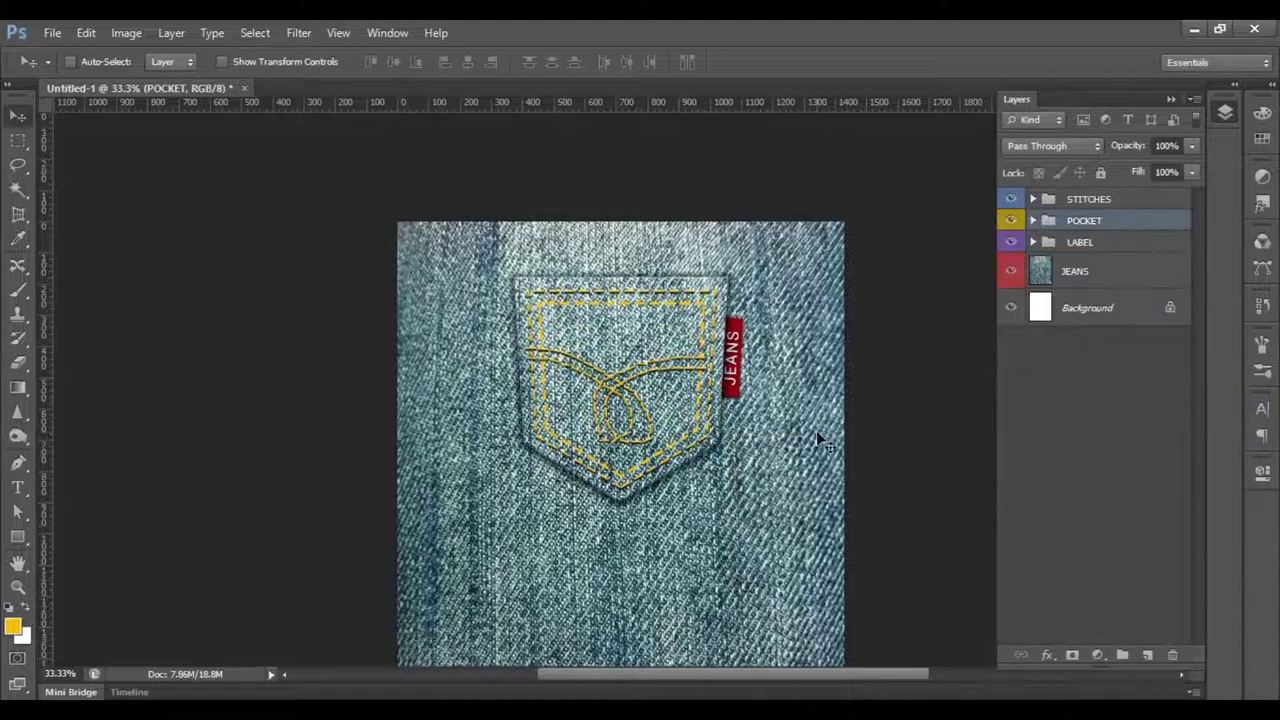
key(ctrl+plus)
key(ctrl+minus)
key(ctrl+minus)
shift+click(1088, 199)
shift+click(1080, 242)
key(ctrl+t)
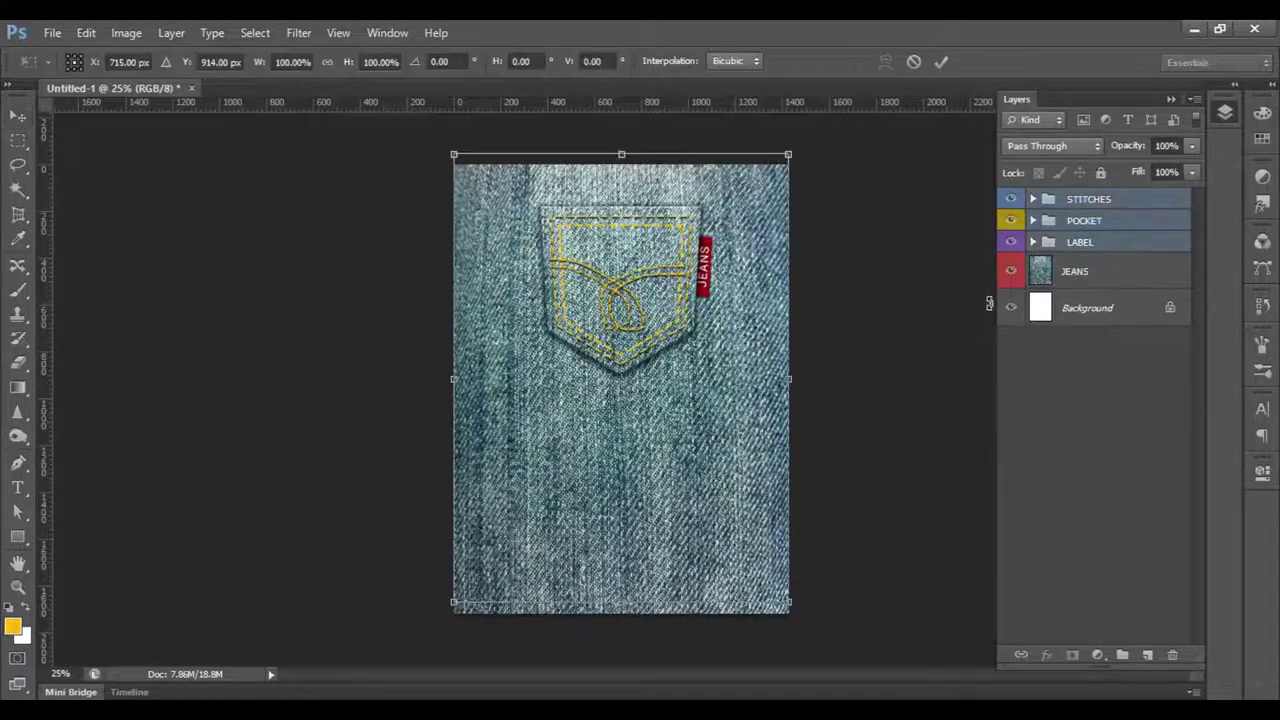
mouse_move(807, 632)
mouse_down()
mouse_move(714, 323)
mouse_move(829, 171)
mouse_move(700, 271)
mouse_up()
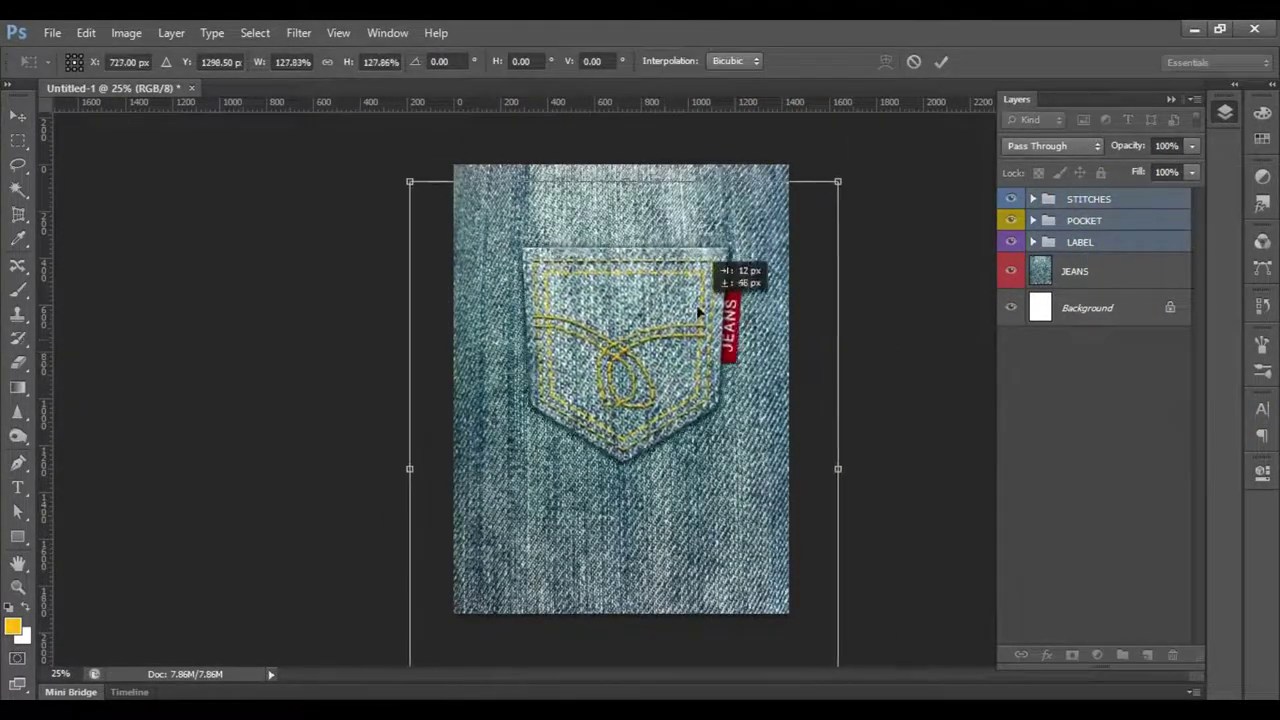
key(Return)
click(829, 357)
key(ctrl+plus)
Copy the bevel and shadow effects onto Rectangle 1 copy 2 in the STITCHES group.
click(614, 240)
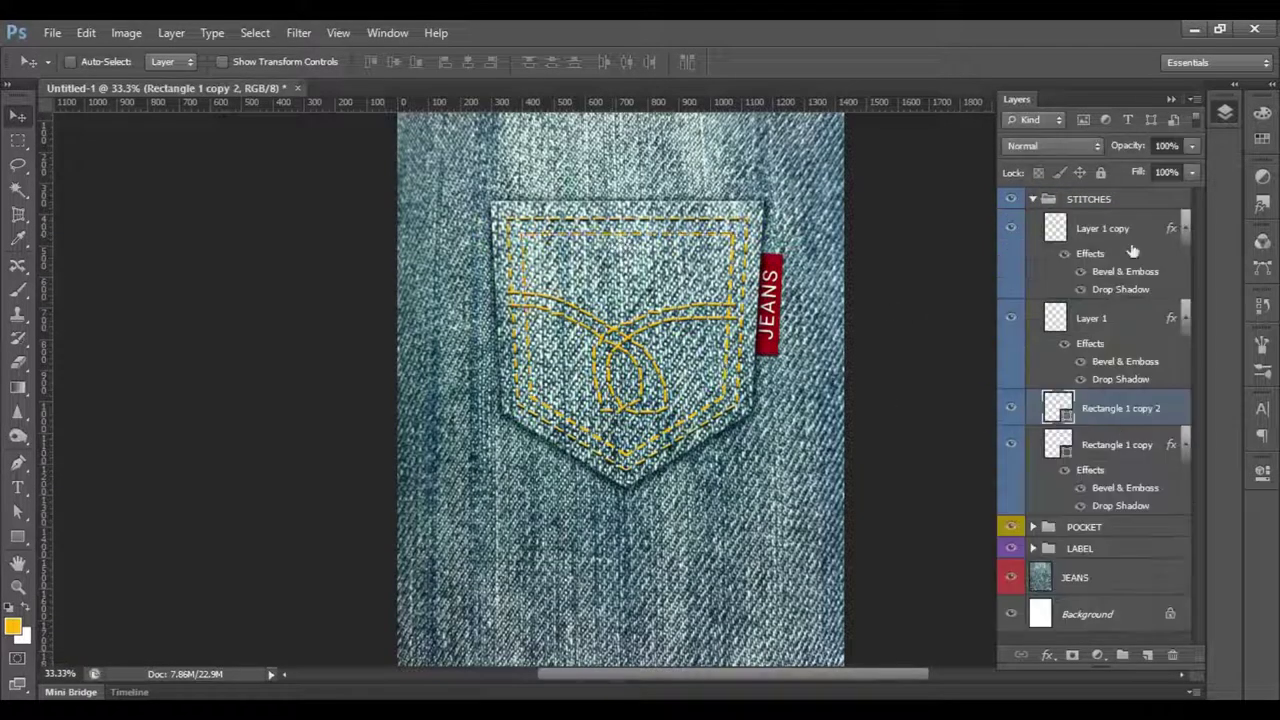
drag(1050, 402, 1058, 408)
double_click(1117, 453)
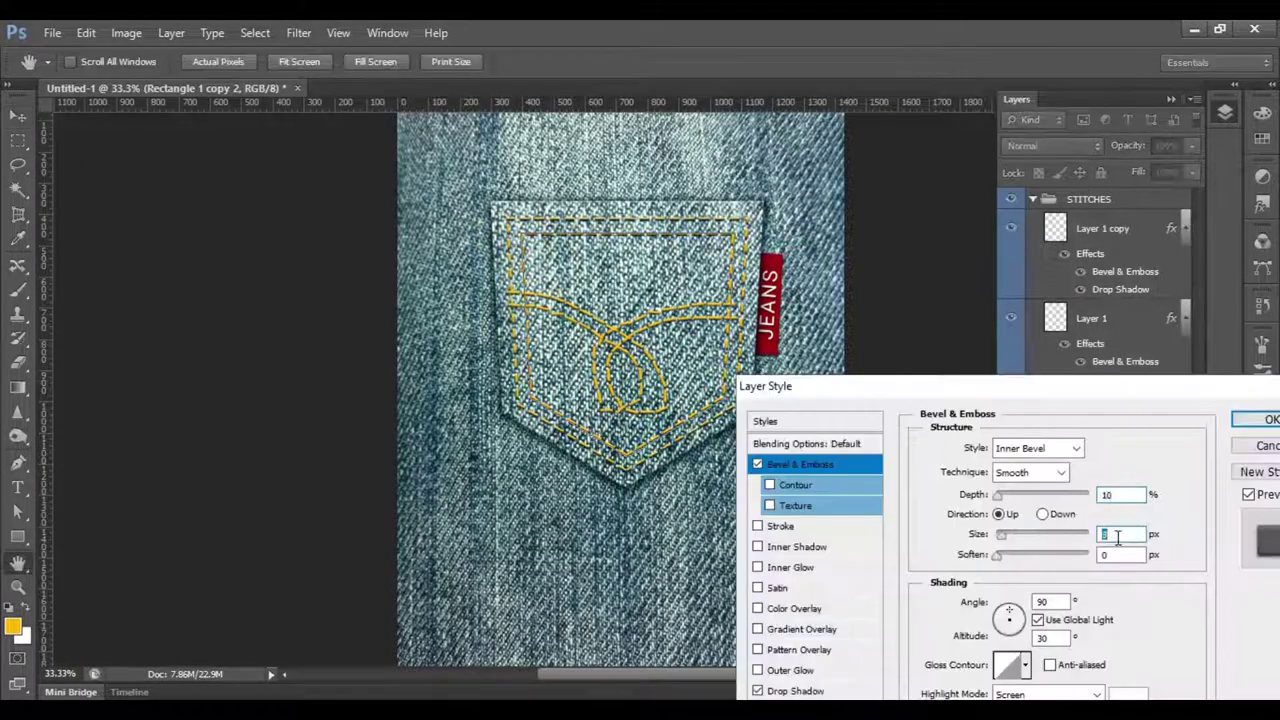
key(Return)
click(1125, 316)
click(1077, 410)
click(1046, 200)
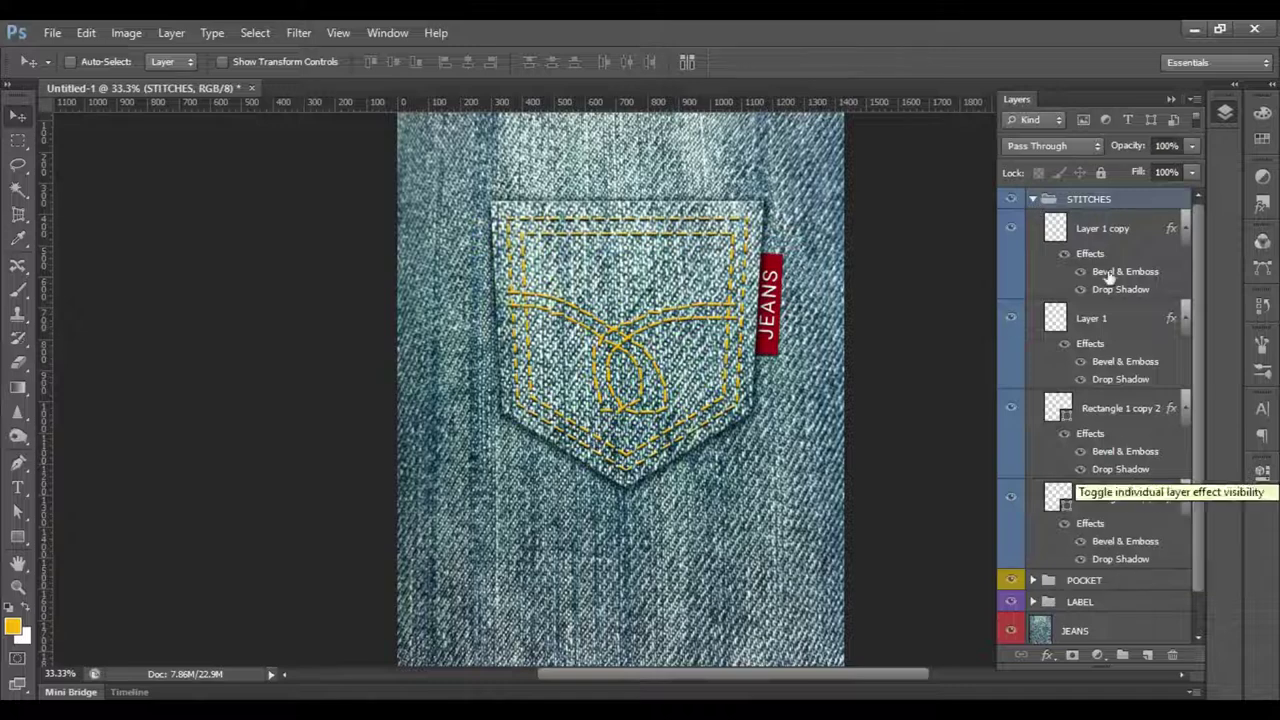
click(1033, 199)
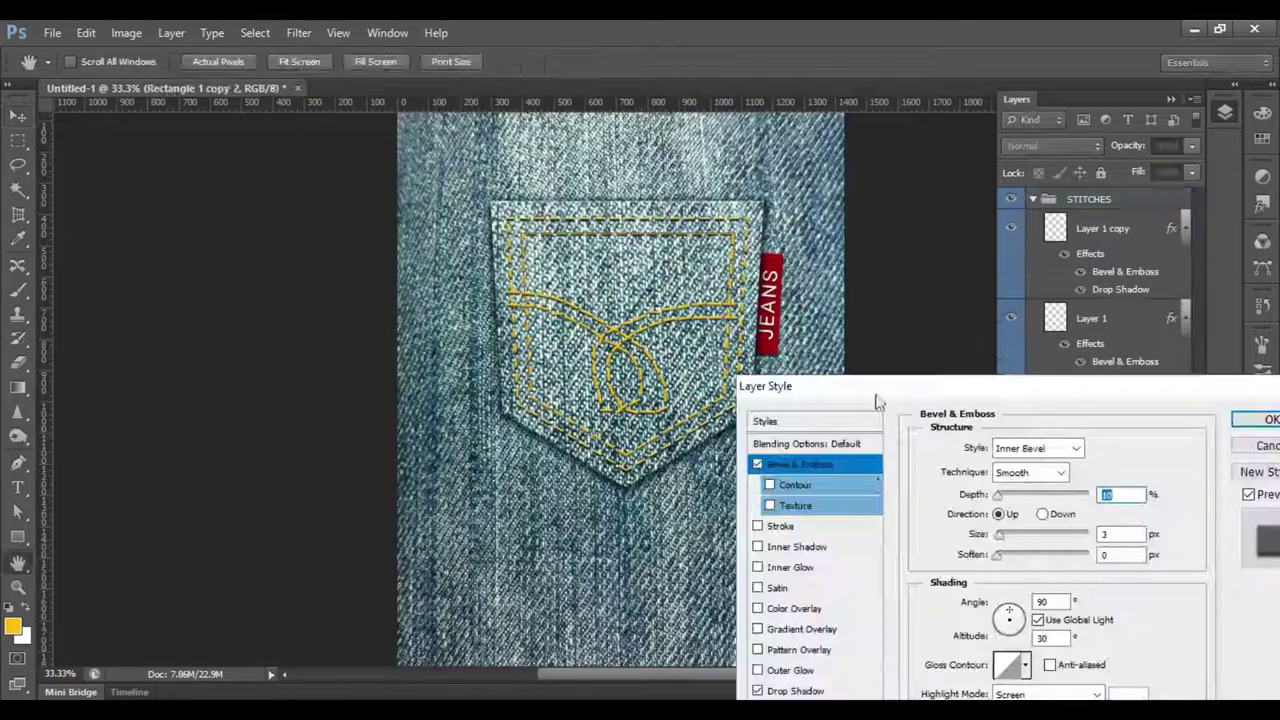
Add a dark colour overlay to the Rectangle 1 copy 2 stitches.
click(1275, 301)
click(1022, 538)
drag(1048, 495, 1040, 520)
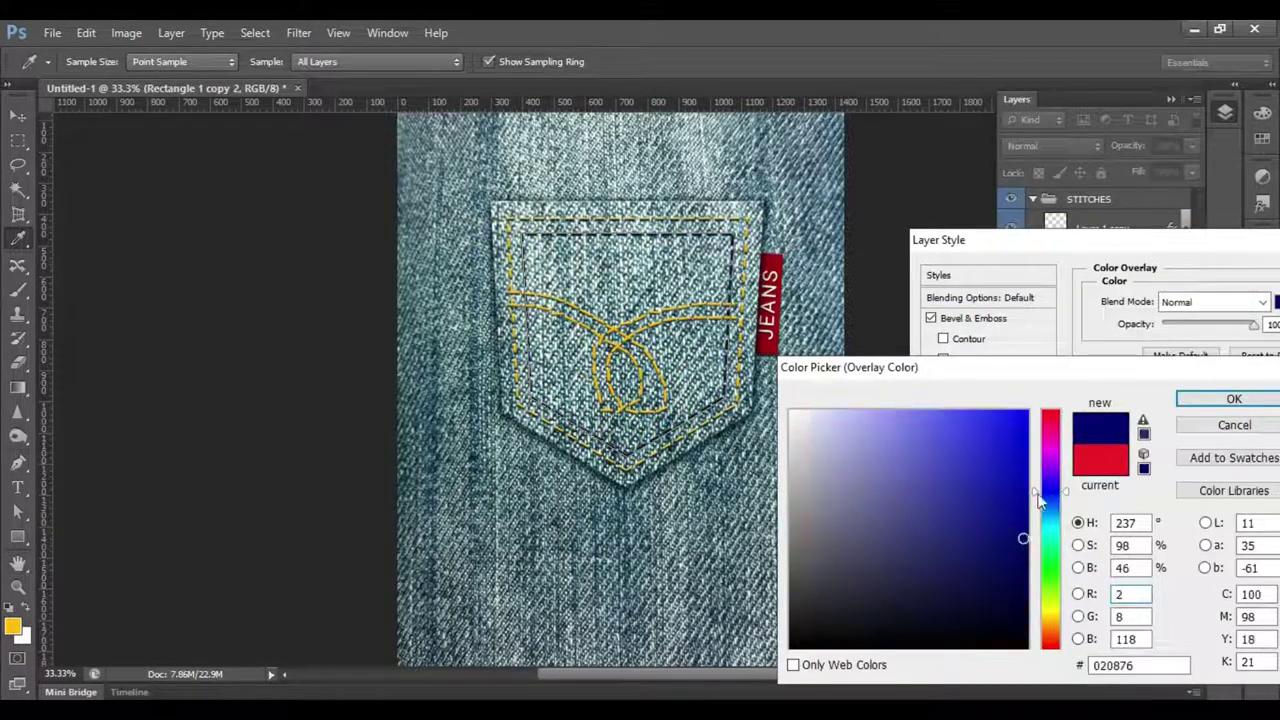
click(1027, 561)
click(1234, 399)
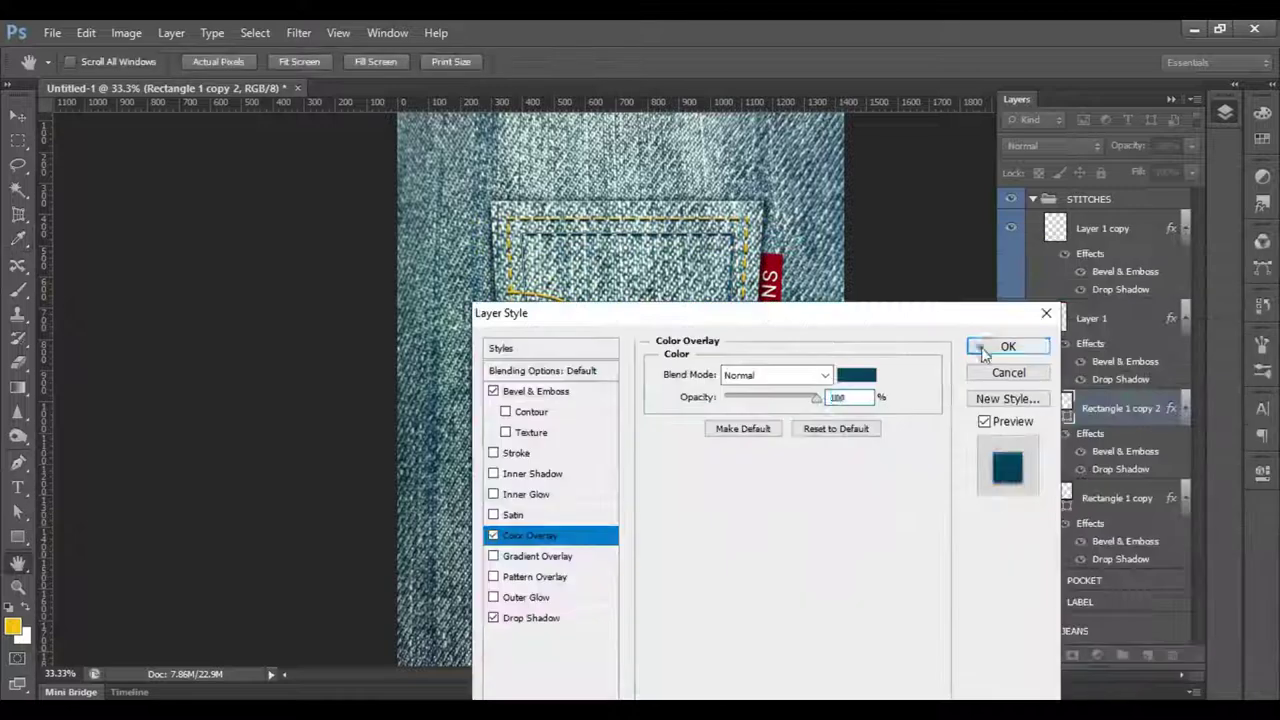
click(1020, 347)
right_click(1180, 408)
click(945, 363)
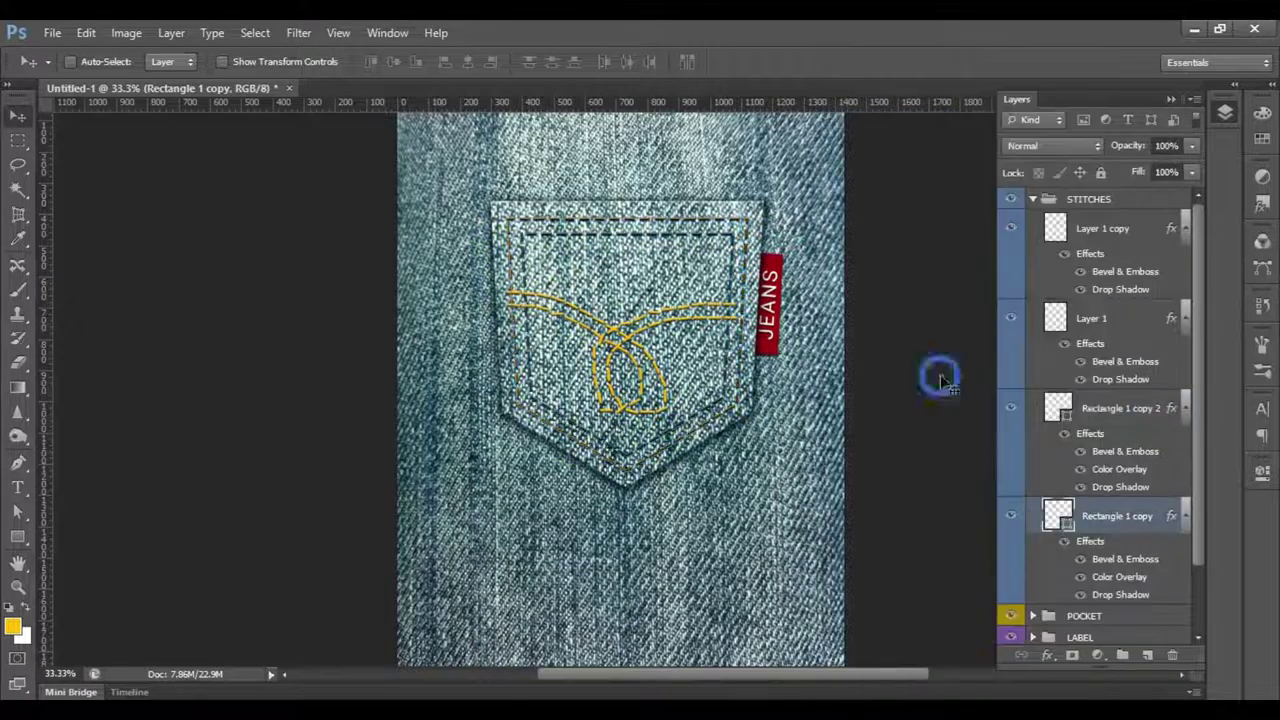
Change the stitch layer's colour overlay to red.
double_click(1120, 469)
click(830, 385)
click(1046, 409)
click(1040, 345)
double_click(1120, 469)
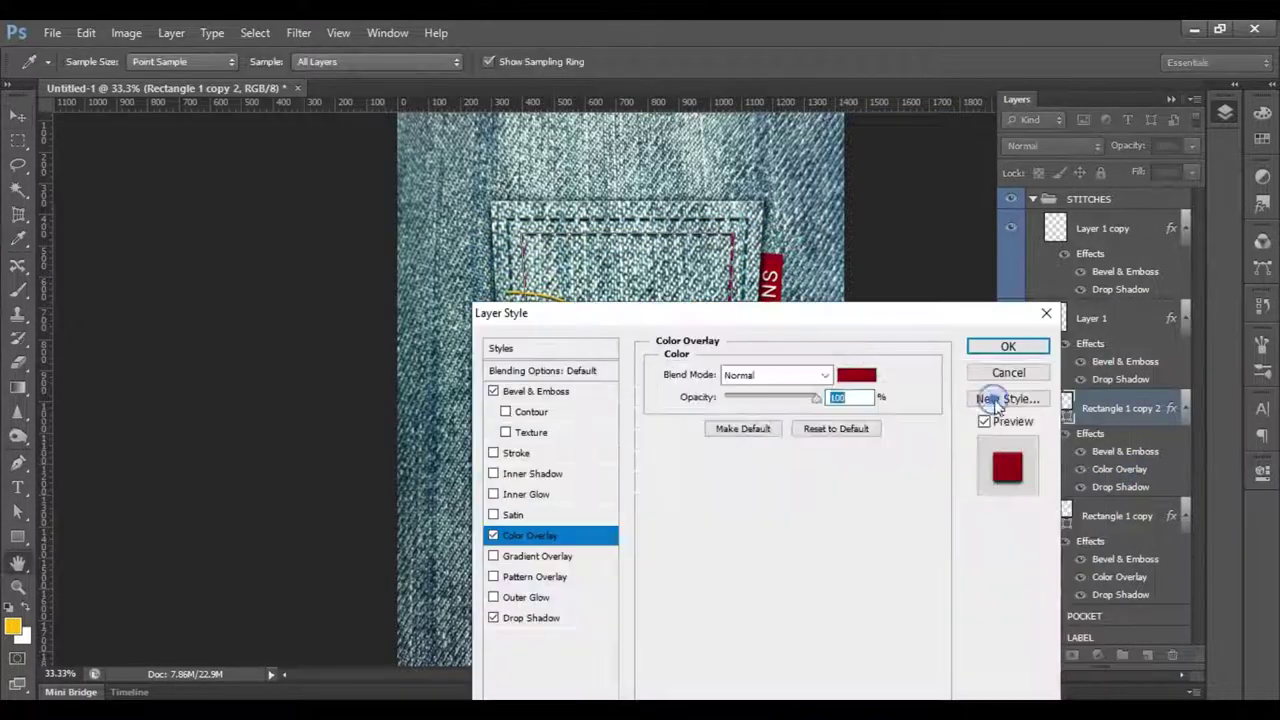
click(1008, 346)
click(1137, 323)
Give the Layer 1 copy curve stitches a red colour overlay.
double_click(1087, 258)
click(530, 535)
click(857, 371)
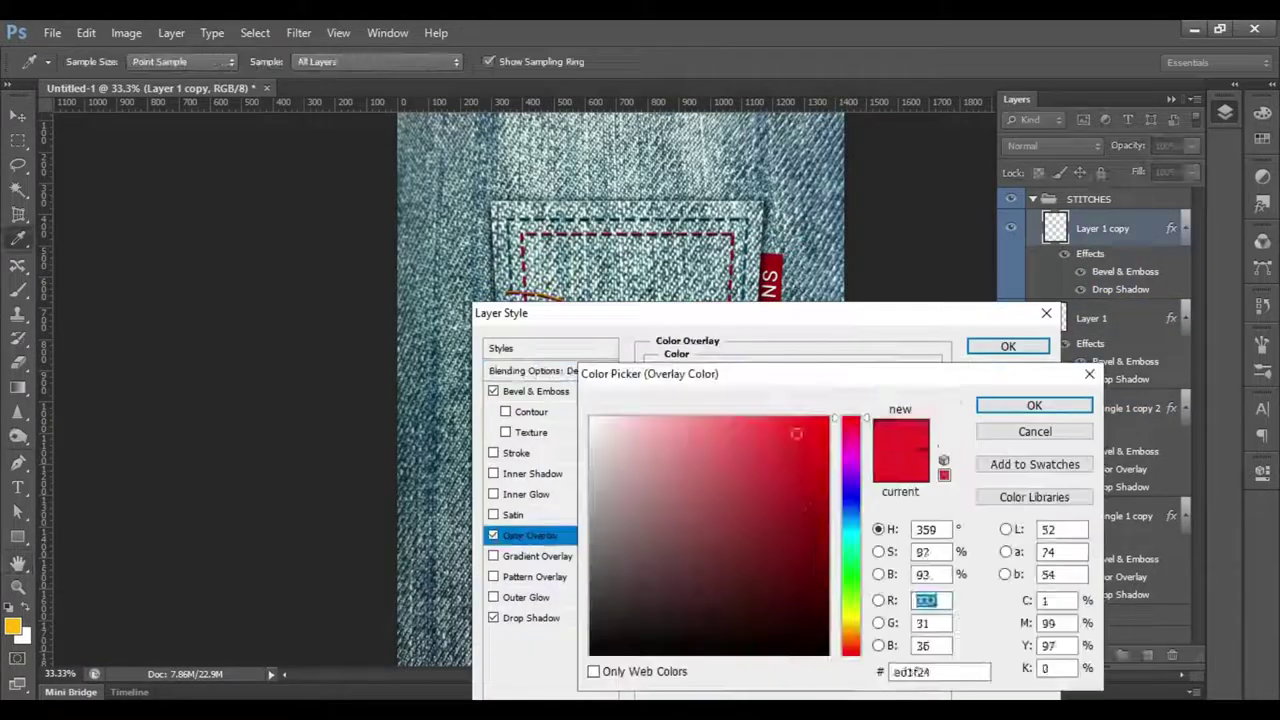
click(1034, 406)
click(1006, 345)
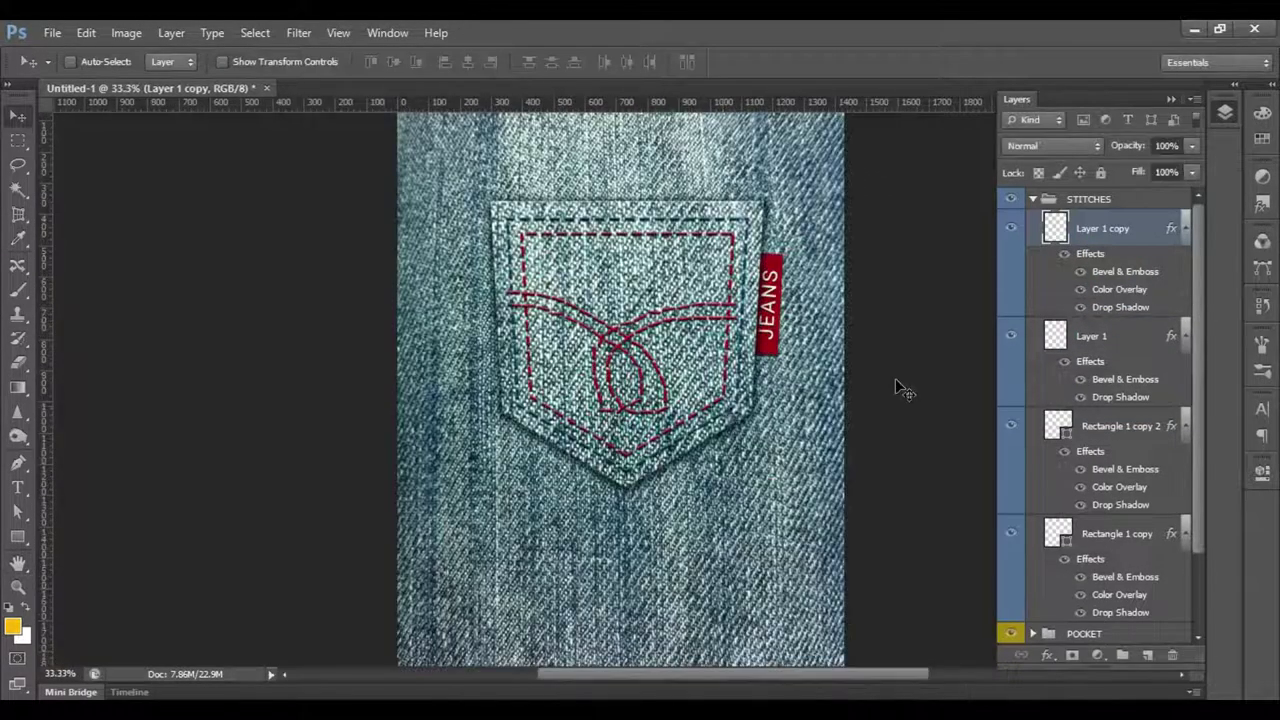
Make the Rectangle 1 copy outer pocket stitches red with a colour overlay.
click(1117, 533)
double_click(1119, 595)
click(980, 517)
click(1090, 336)
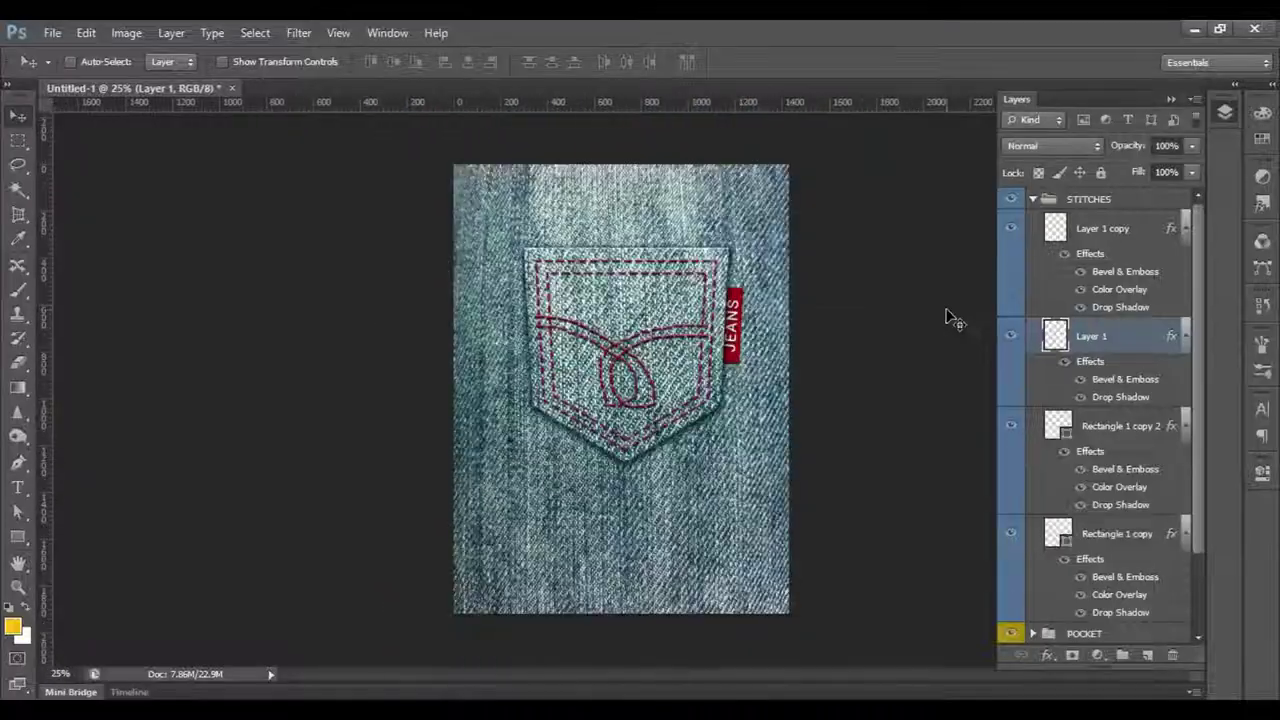